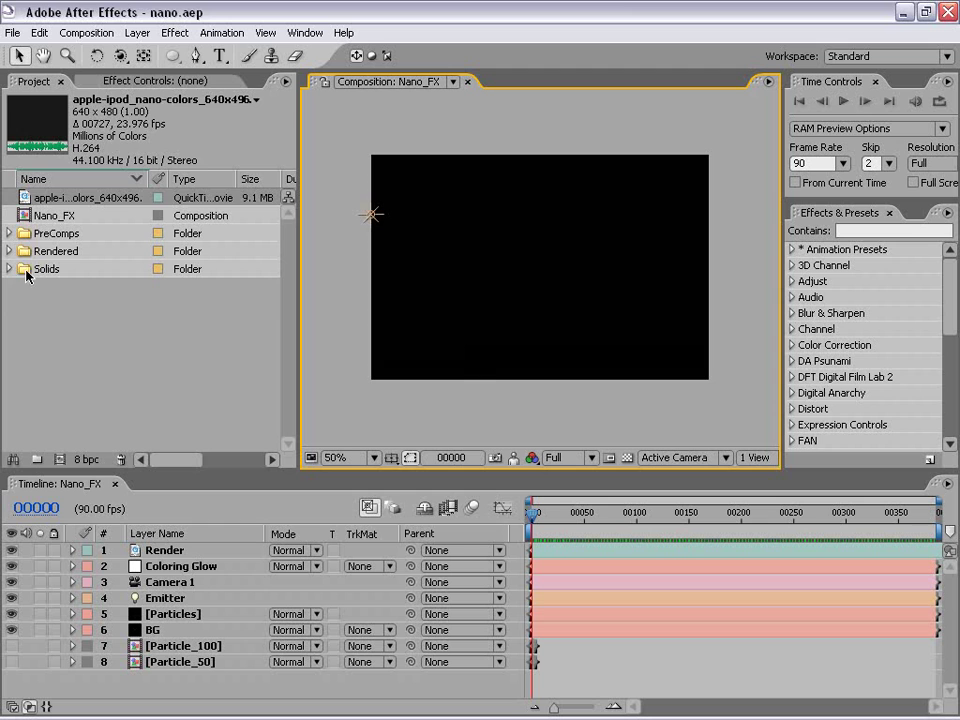
Select the apple-ipod_nano-colors_640x496.mov footage item in the Project panel
left_click(154, 411)
Play the nano reference movie and scrub ahead through its later light-trail scenes
double_click(58, 198)
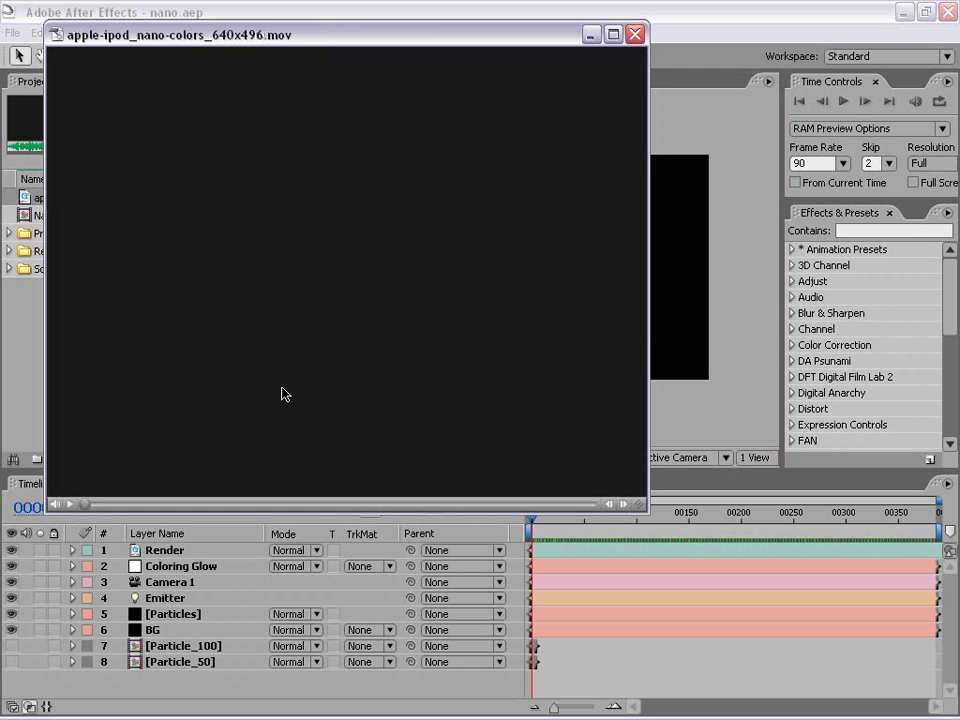
left_click_drag(292, 32, 408, 95)
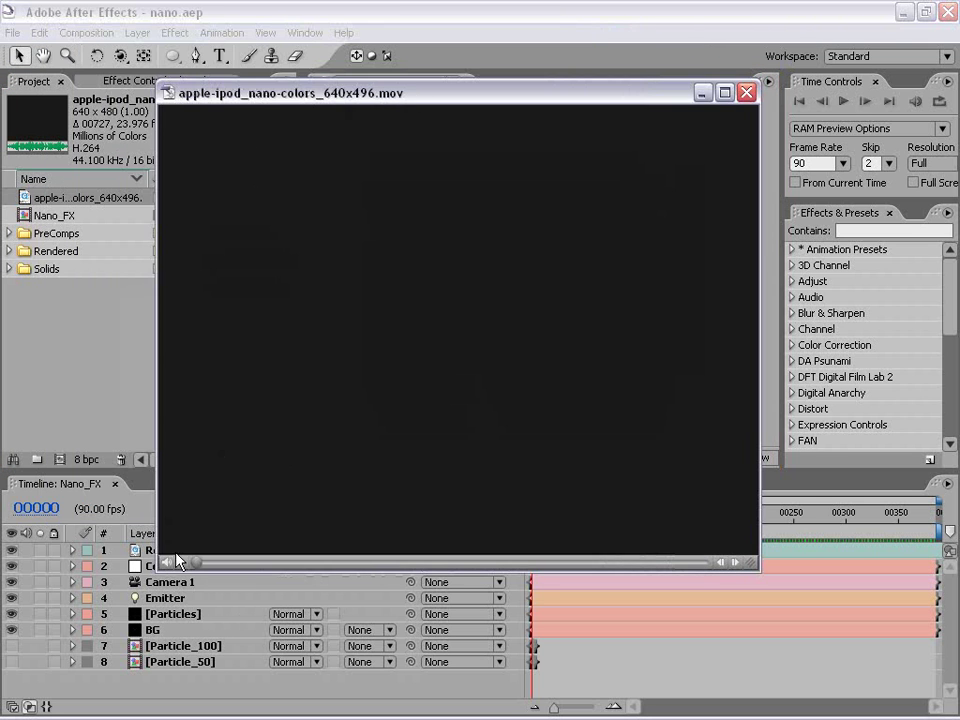
left_click(182, 563)
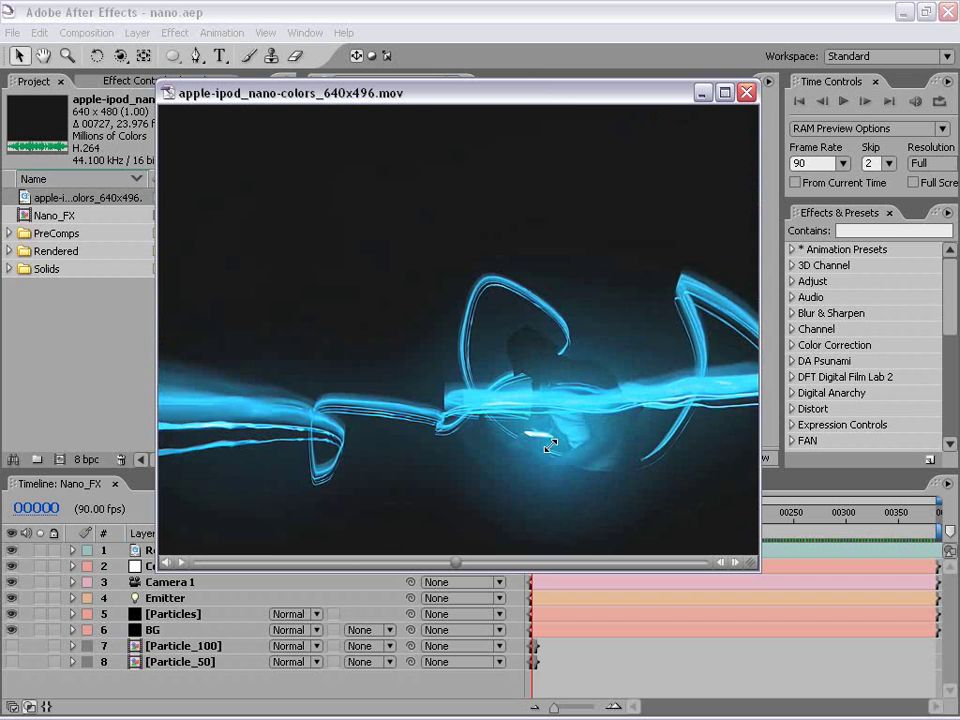
left_click_drag(452, 565, 572, 566)
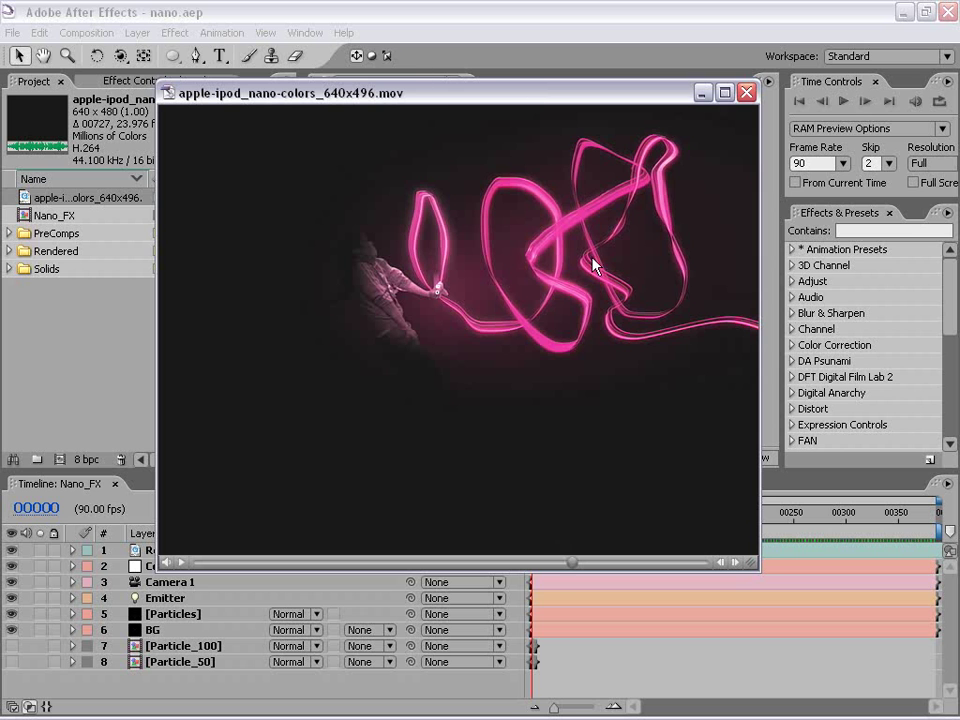
left_click_drag(572, 562, 588, 562)
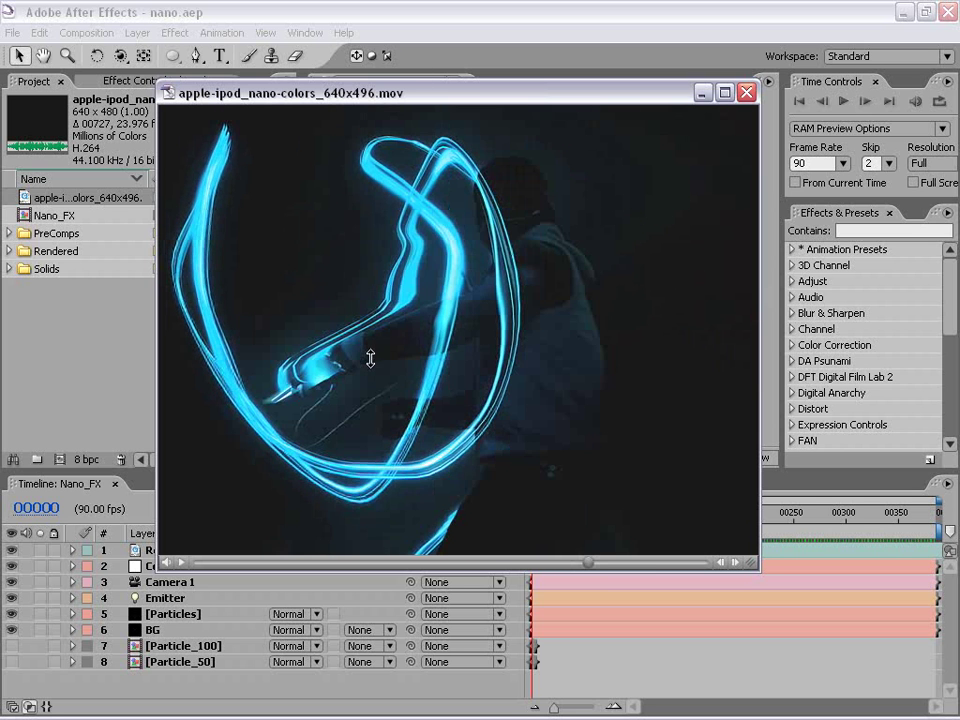
left_click(745, 94)
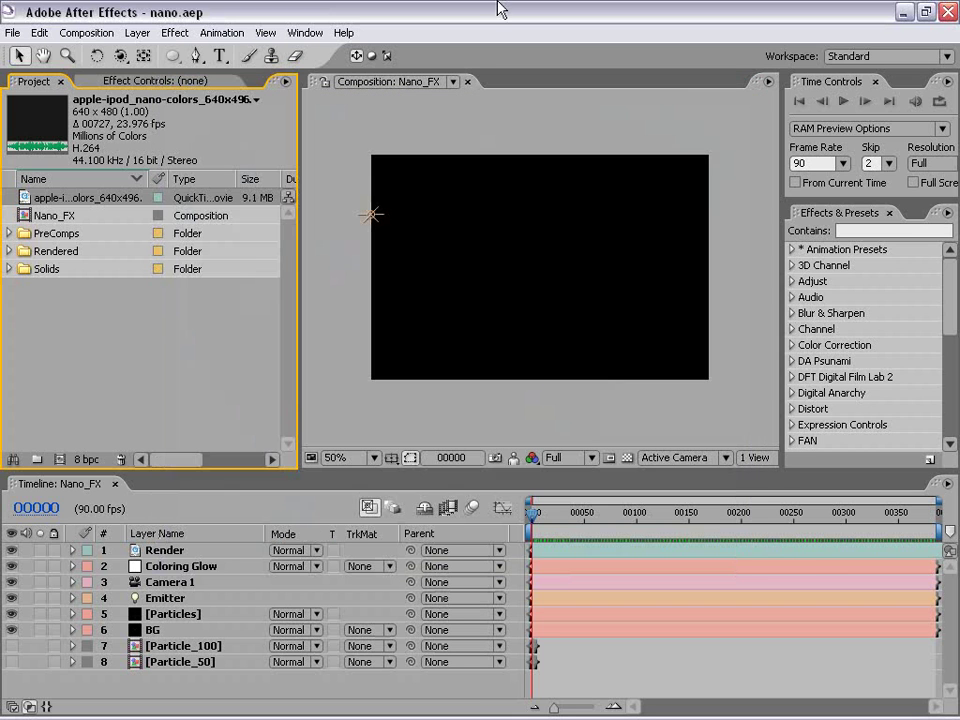
left_click(128, 331)
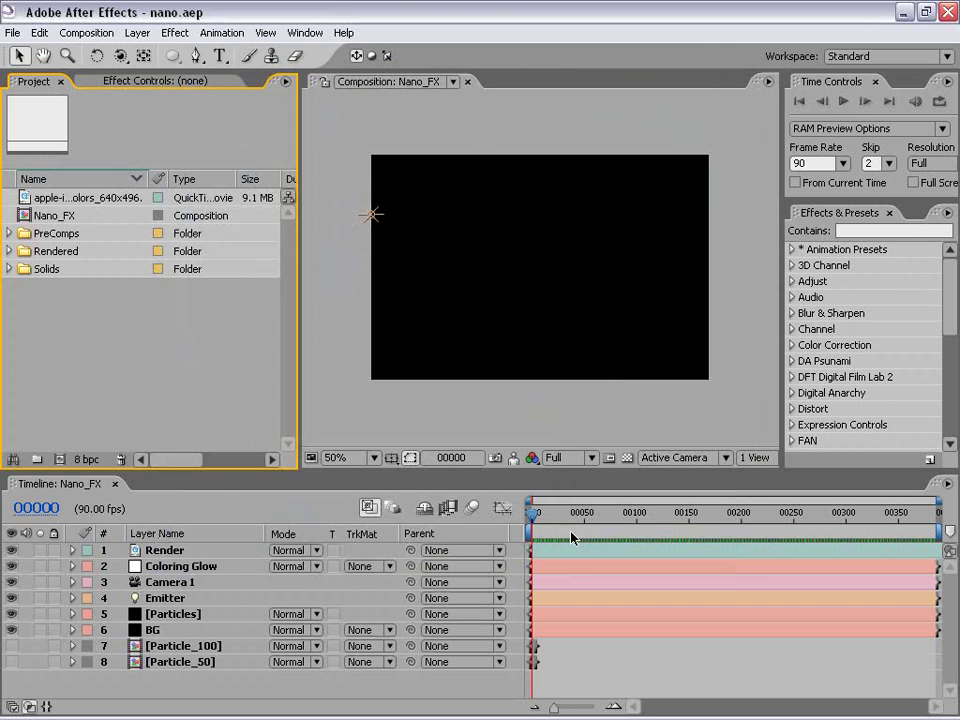
left_click(450, 325)
key("space")
key("space")
key("grave")
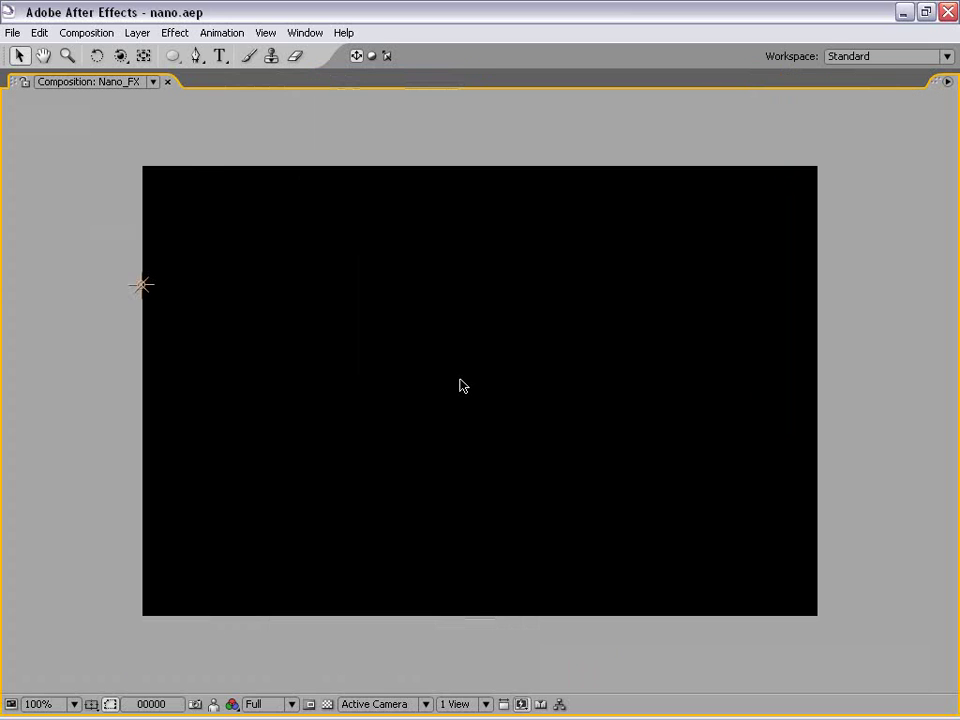
key("space")
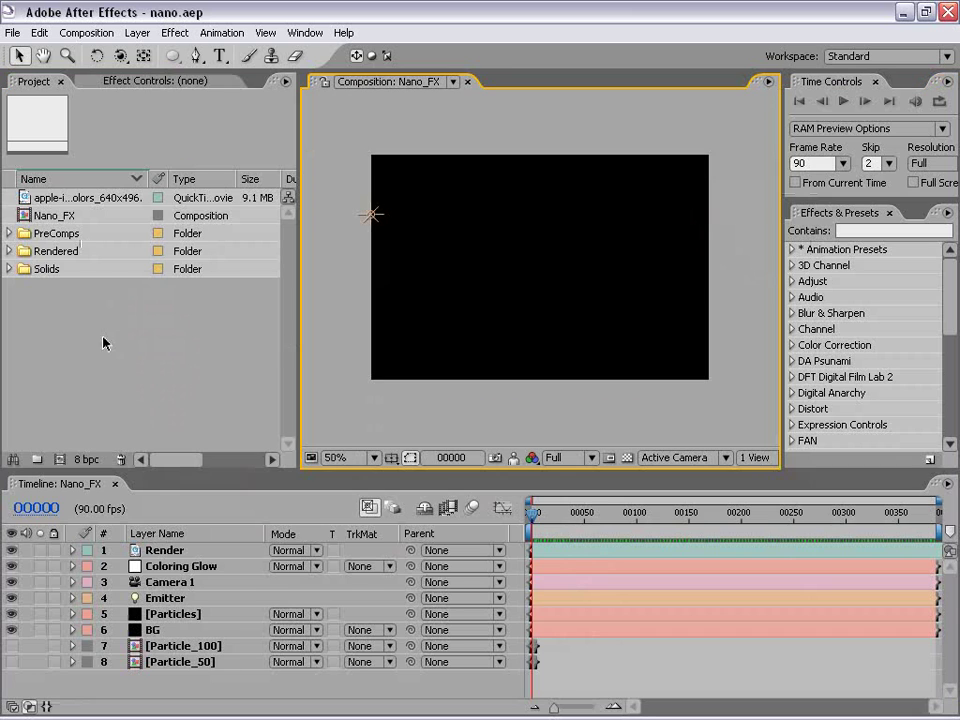
Create a 720×480, square-pixel, 30 fps, 300-frame composition named Nano_ad
left_click(76, 252)
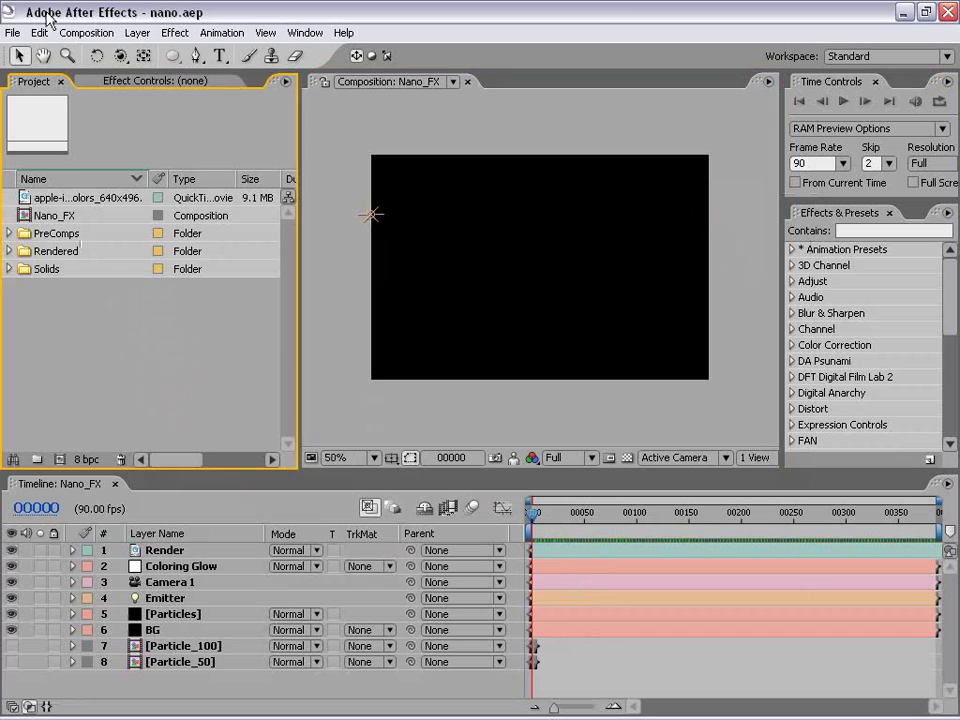
left_click(86, 32)
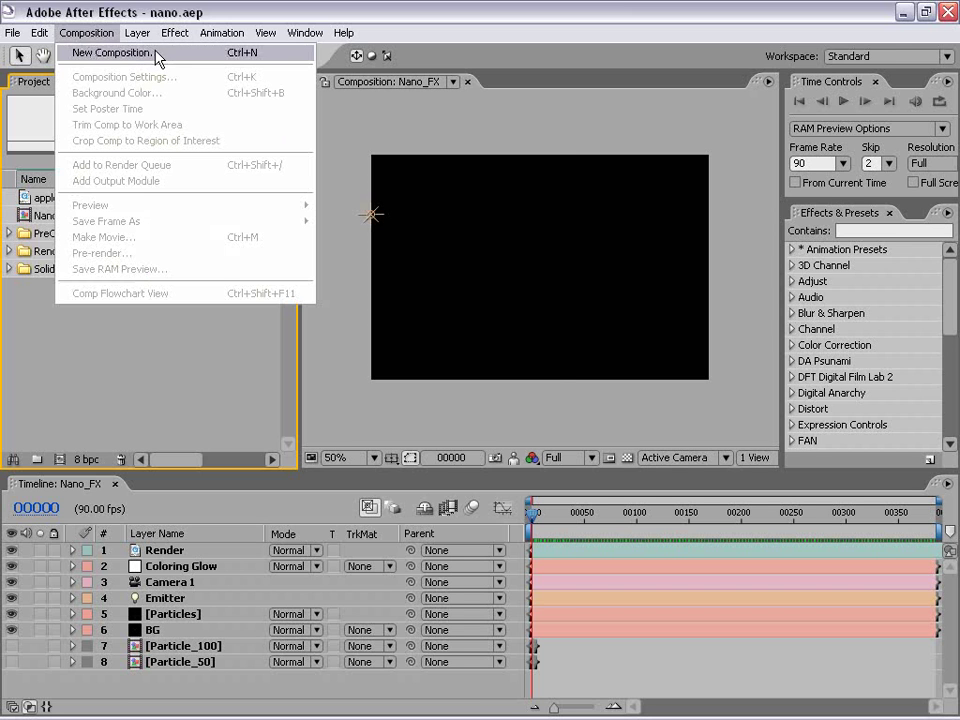
left_click(115, 51)
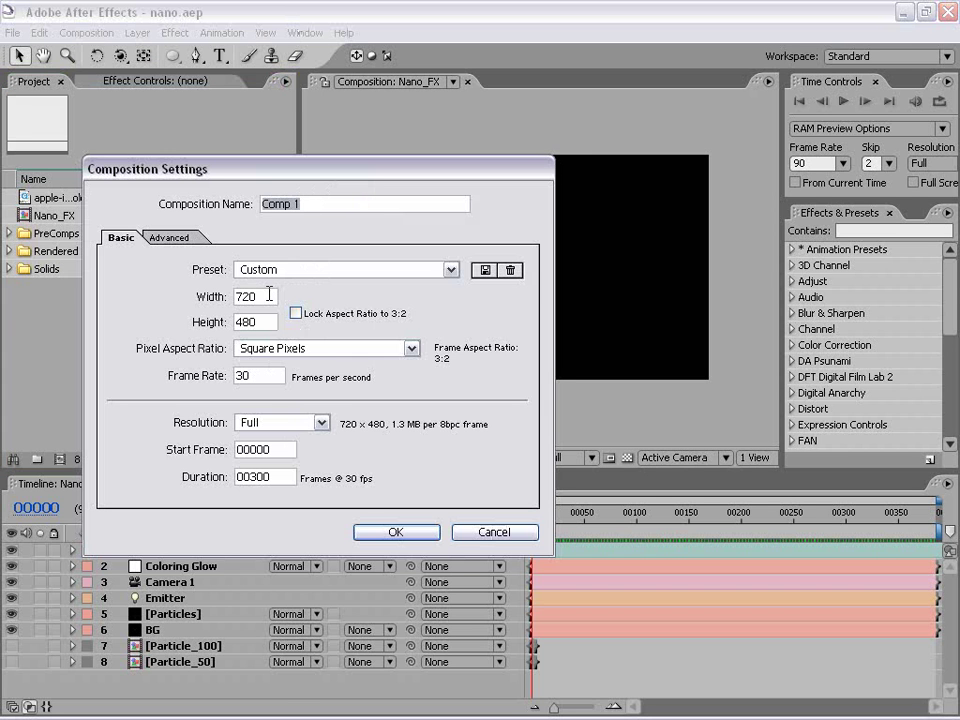
double_click(266, 297)
left_click(300, 348)
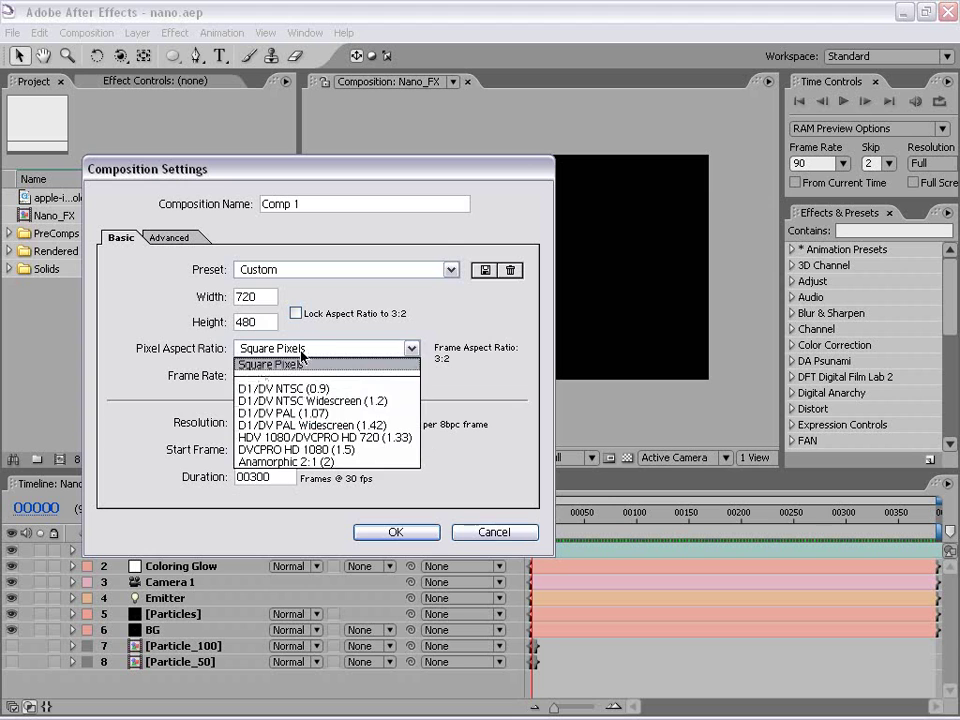
left_click(300, 366)
key("Tab")
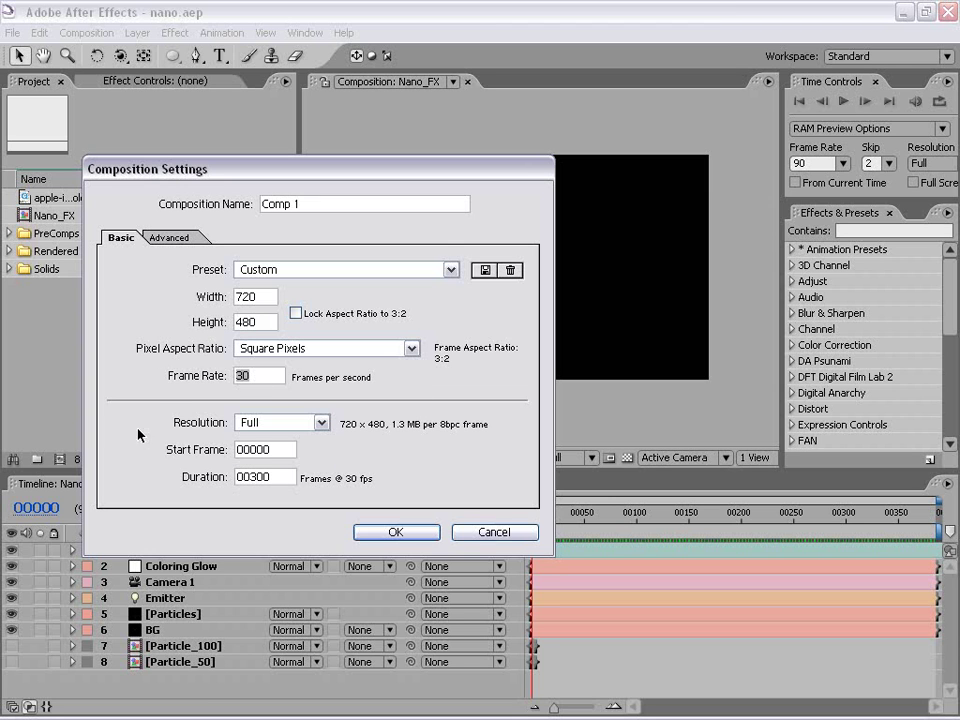
left_click_drag(287, 482, 214, 486)
left_click_drag(298, 204, 262, 206)
type("Nano_ad")
key("Return")
left_click(405, 407)
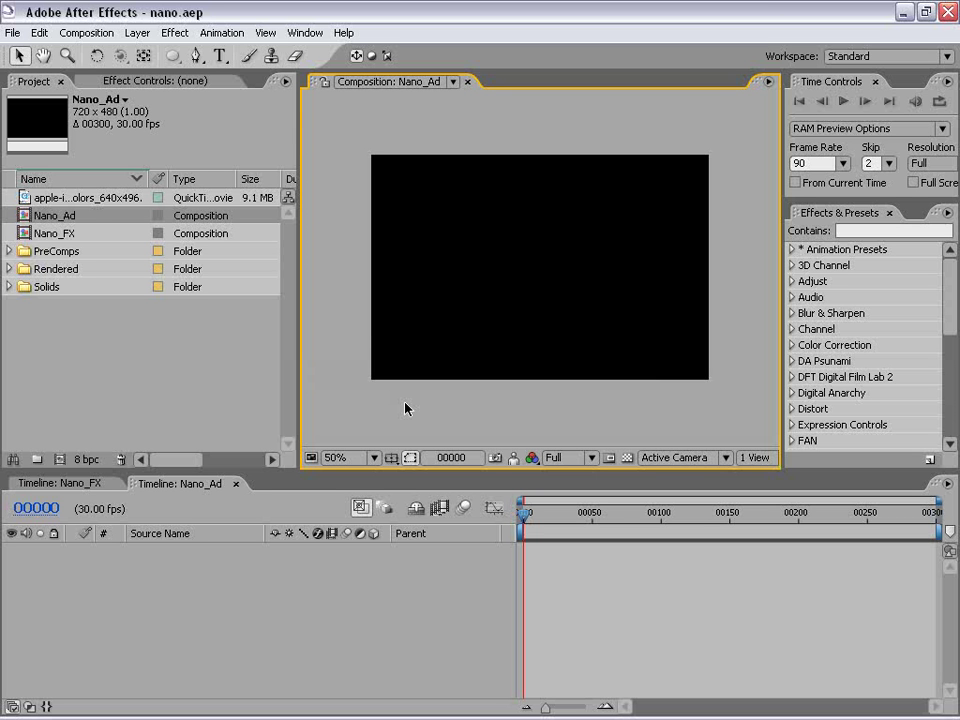
Add a black solid layer and rename it BG
left_click_drag(296, 150, 248, 150)
left_click(137, 32)
mouse_move(148, 52)
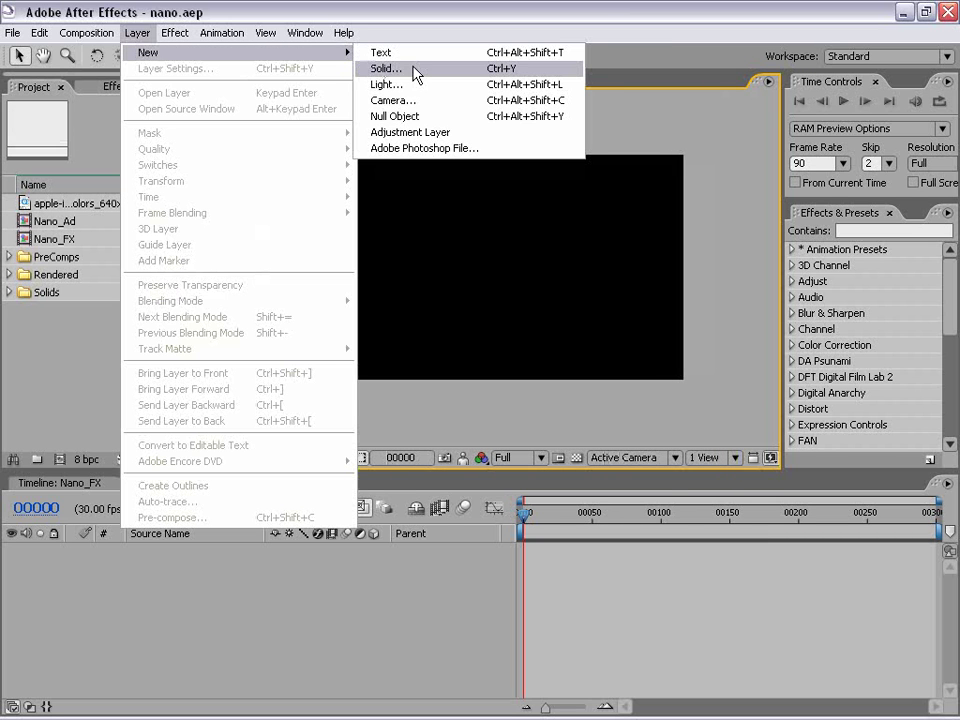
left_click(416, 69)
double_click(439, 208)
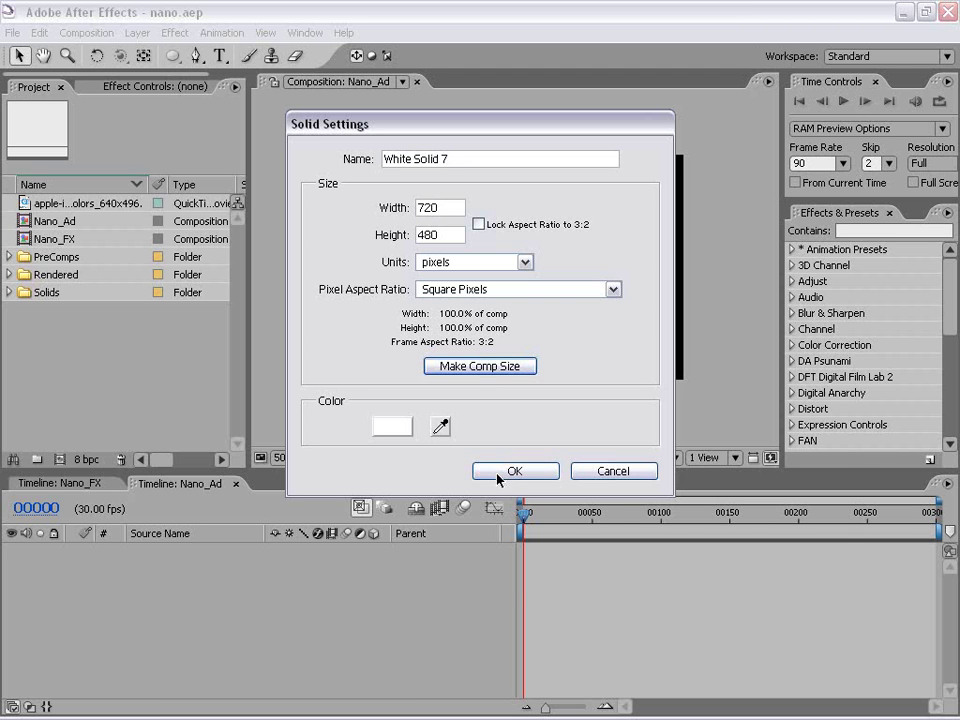
left_click(392, 427)
left_click_drag(389, 422, 704, 604)
left_click(770, 306)
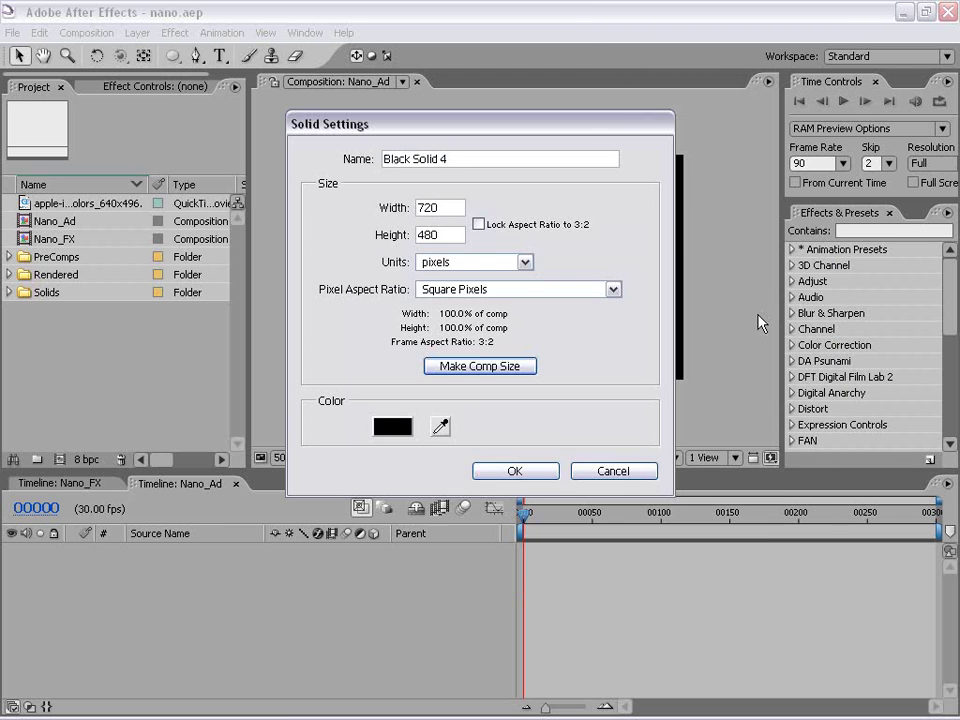
left_click(517, 469)
left_click(280, 527)
left_click(173, 549)
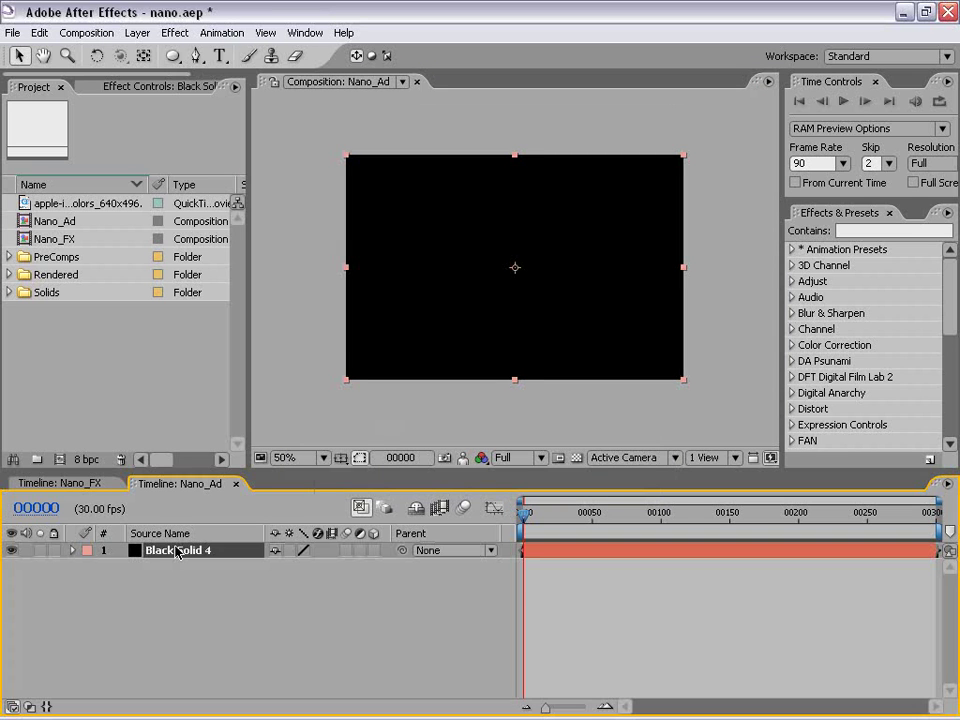
key("Return")
type("BG")
left_click(156, 570)
Duplicate the BG layer and rename the copy Particles
left_click(39, 32)
left_click(90, 196)
left_click(199, 597)
left_click(154, 553)
key("Return")
type("Particles")
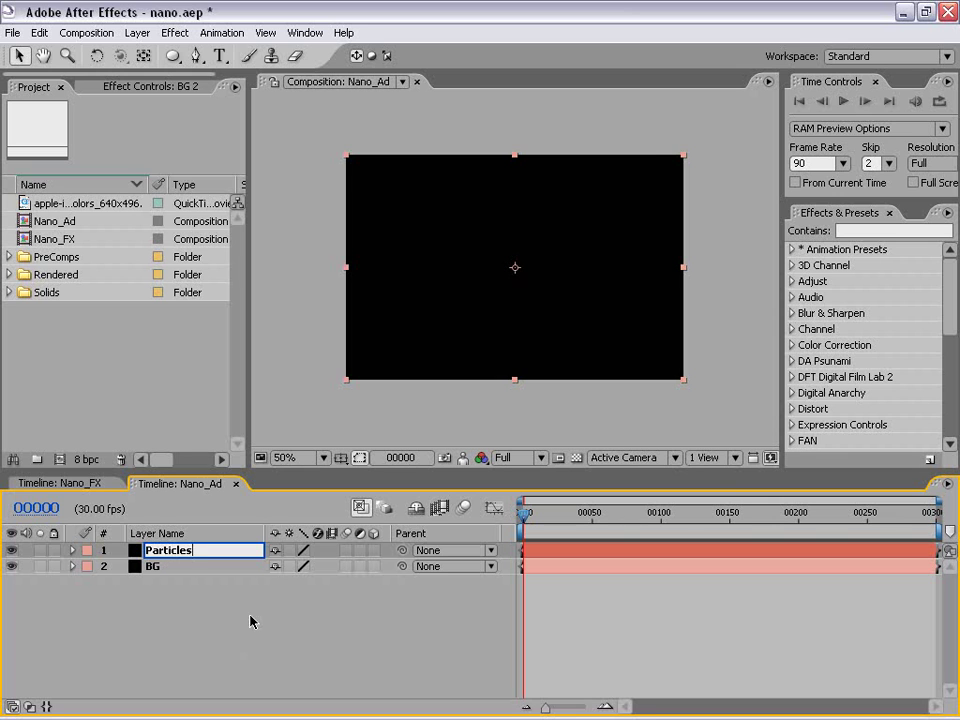
left_click(250, 618)
left_click(162, 554)
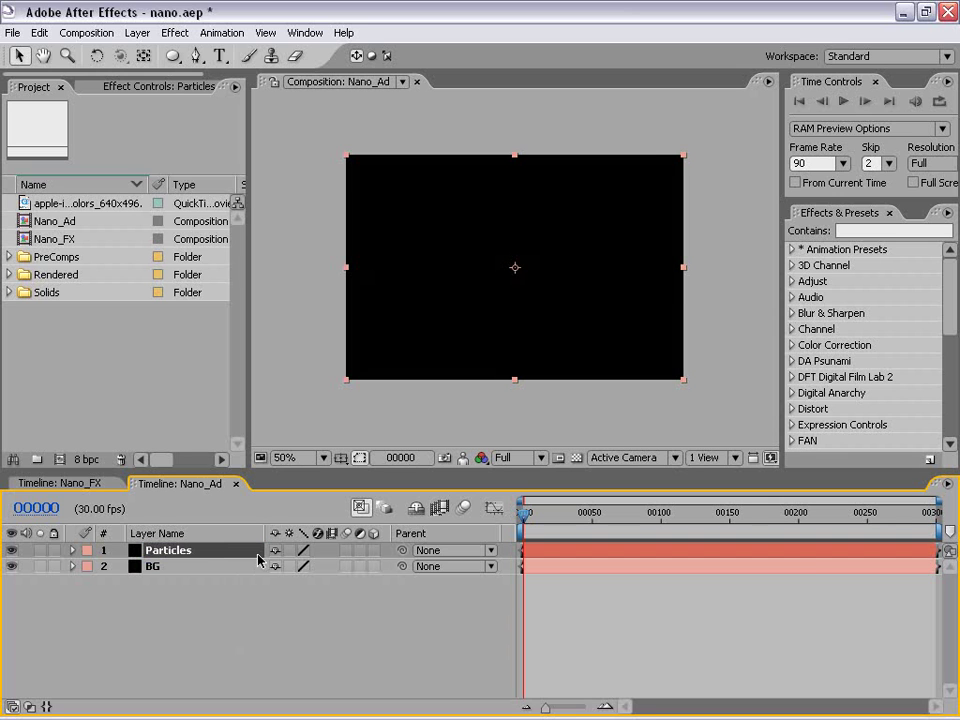
left_click(553, 578)
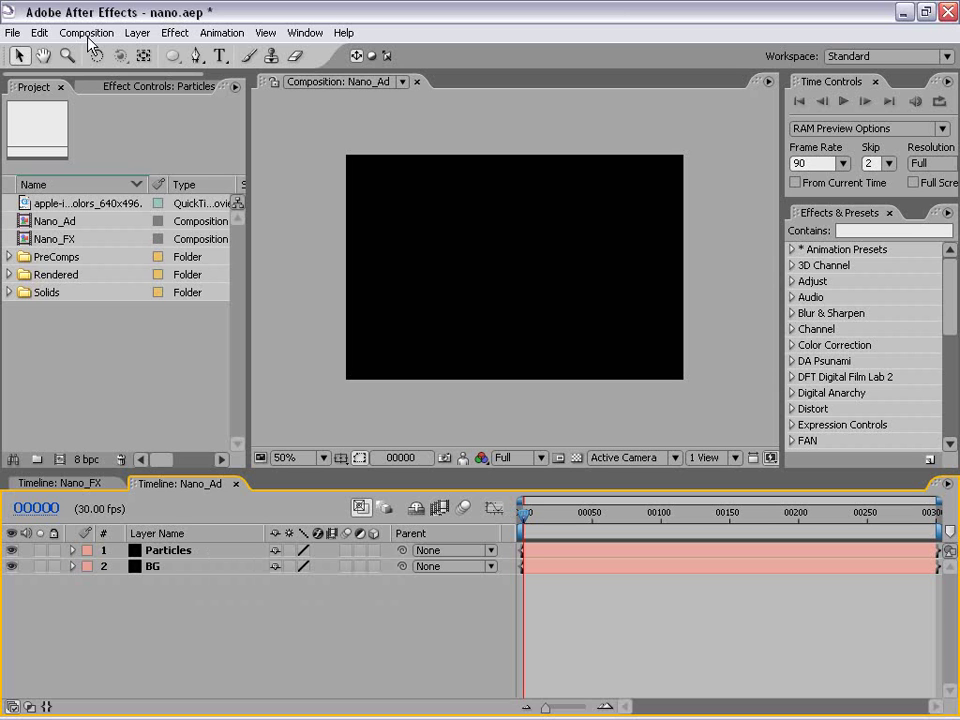
Add a new adjustment layer and begin renaming it
left_click(137, 32)
mouse_move(148, 52)
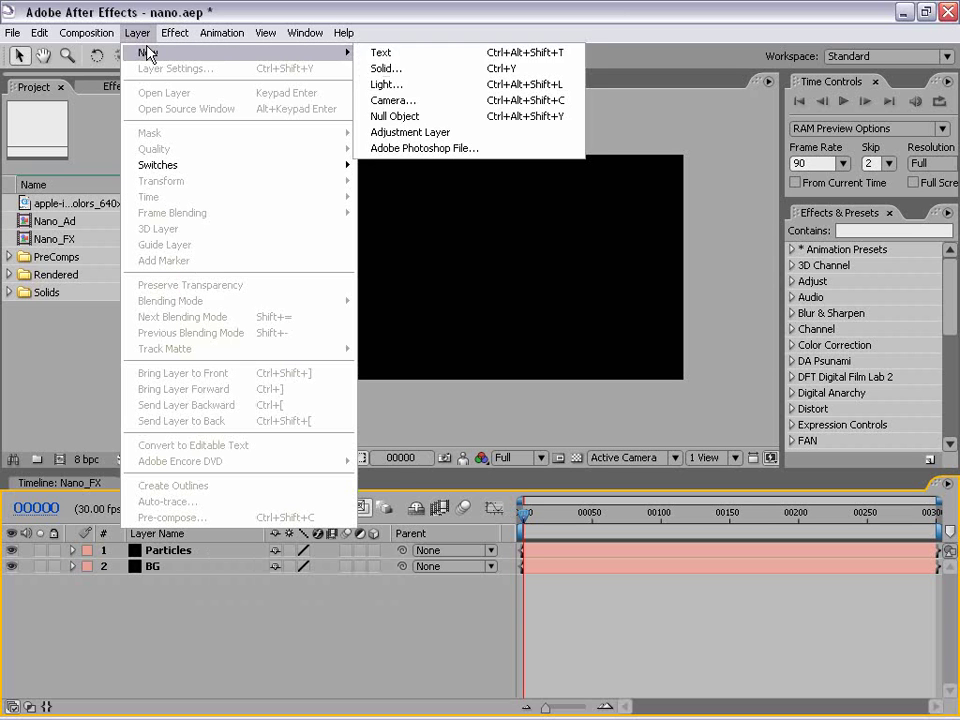
left_click(390, 132)
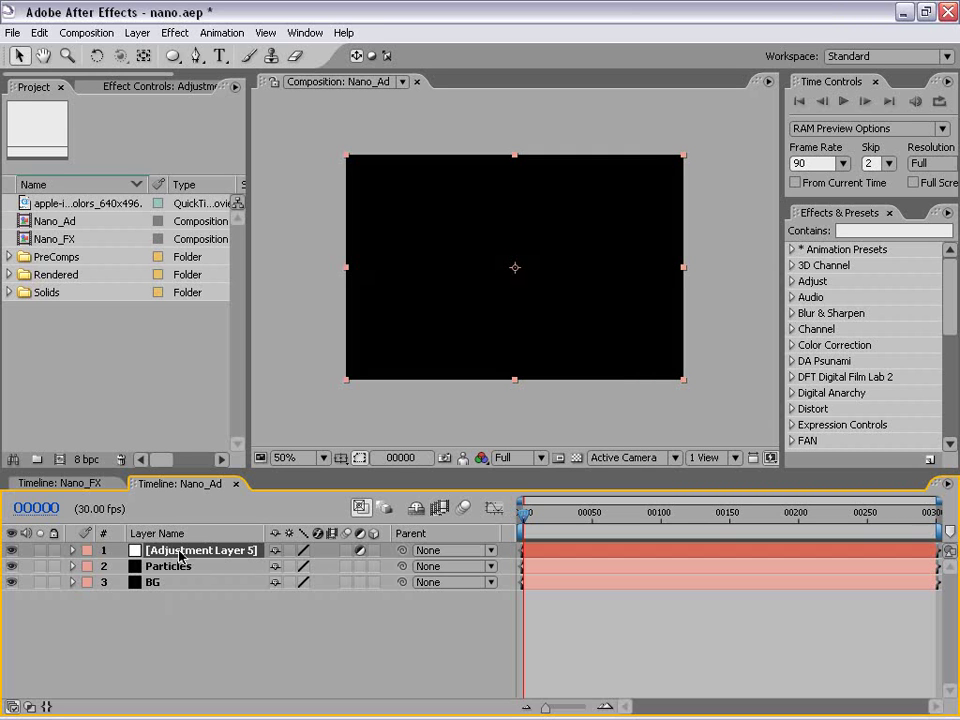
key("Return")
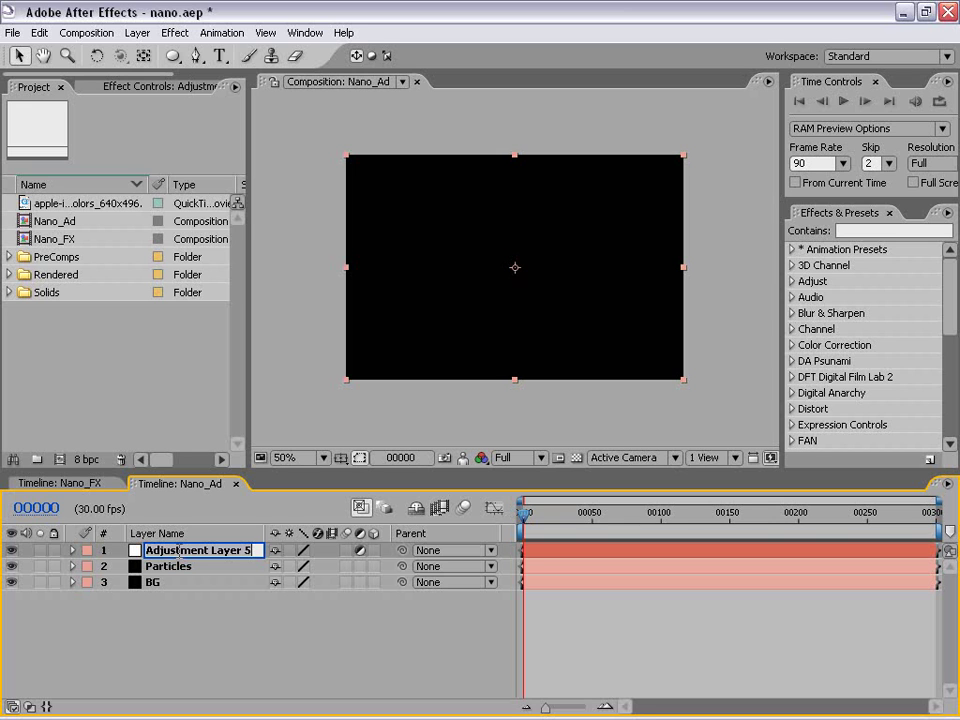
Name the adjustment layer Color FX and add a point light named Emitter
type("Color FX")
key("Return")
left_click(137, 33)
left_click(400, 84)
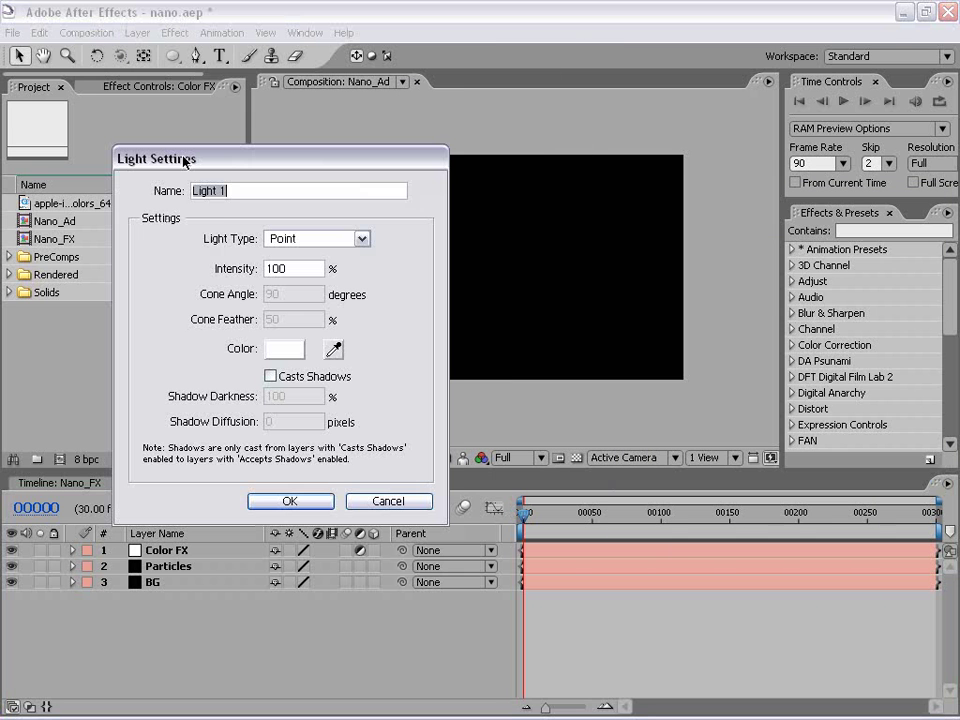
left_click(302, 239)
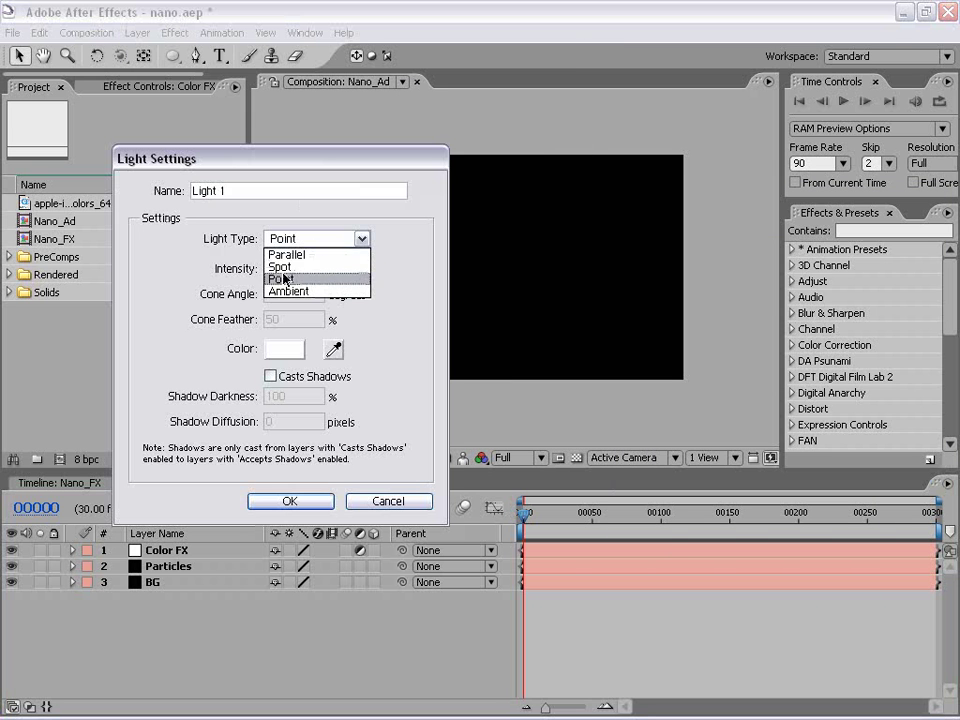
left_click(283, 275)
key("shift+Tab")
type("Emitter")
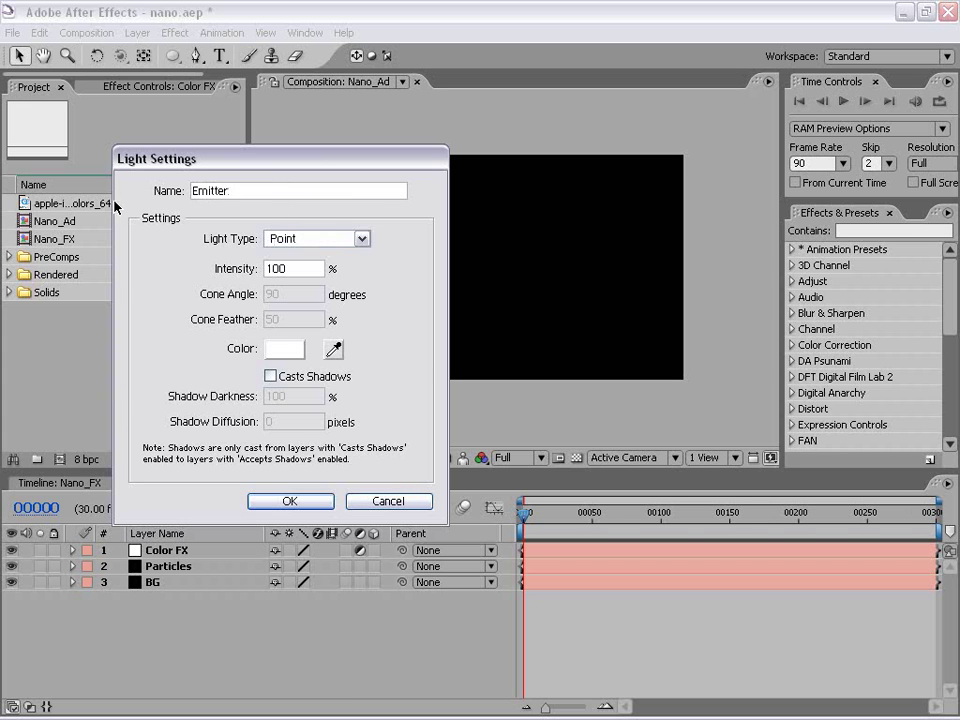
left_click_drag(274, 157, 358, 147)
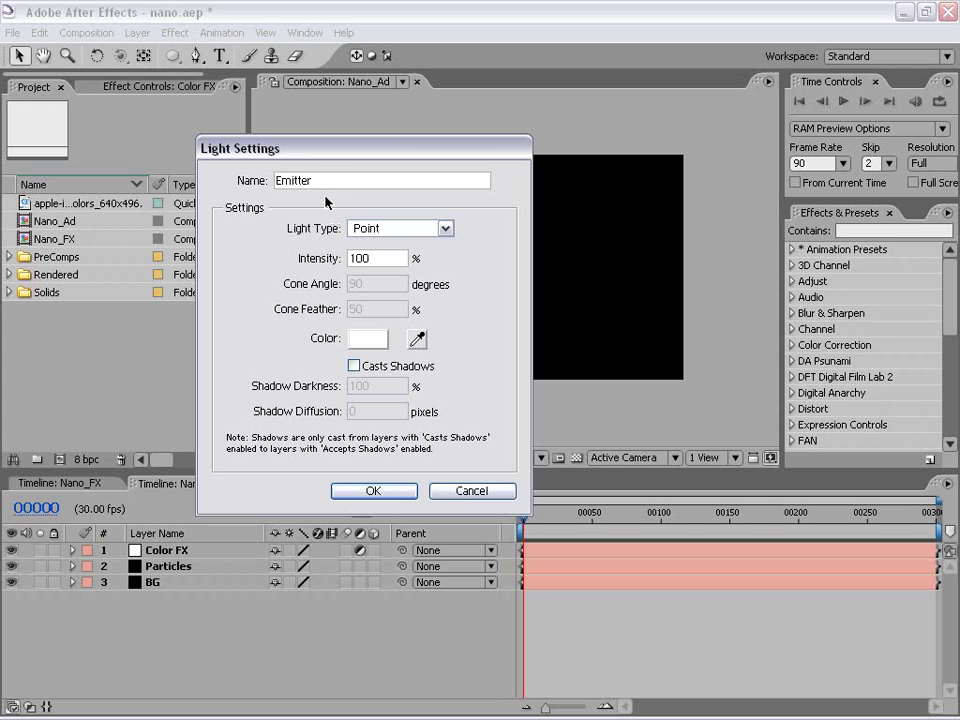
key("shift+Home")
left_click(372, 491)
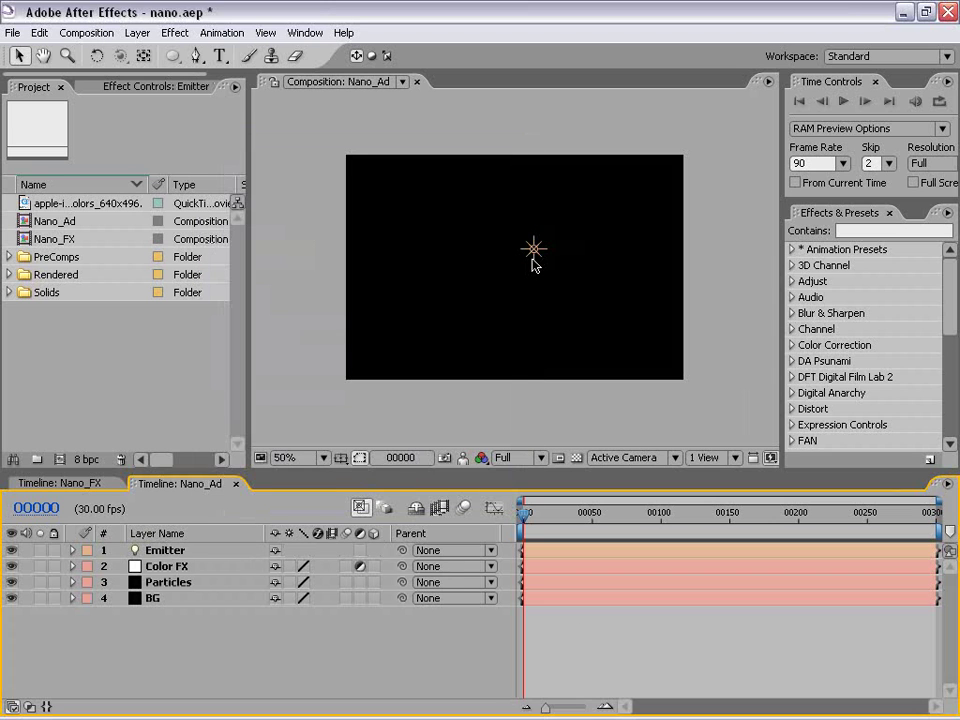
left_click(531, 250)
left_click(558, 640)
Add a new camera using the 35mm lens preset
left_click(137, 33)
mouse_move(150, 52)
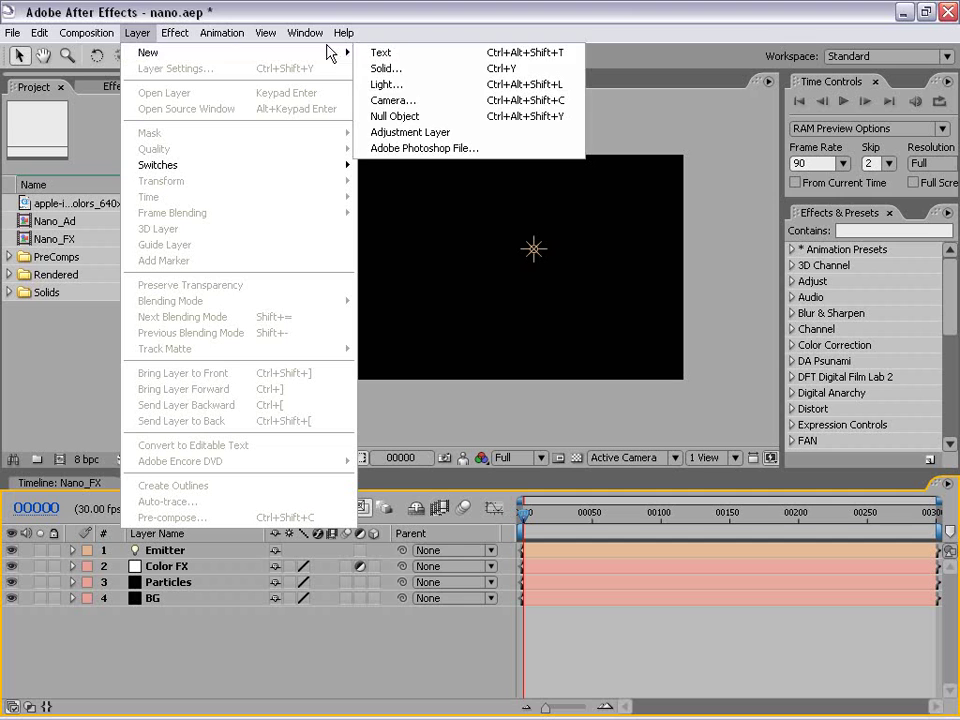
left_click(428, 100)
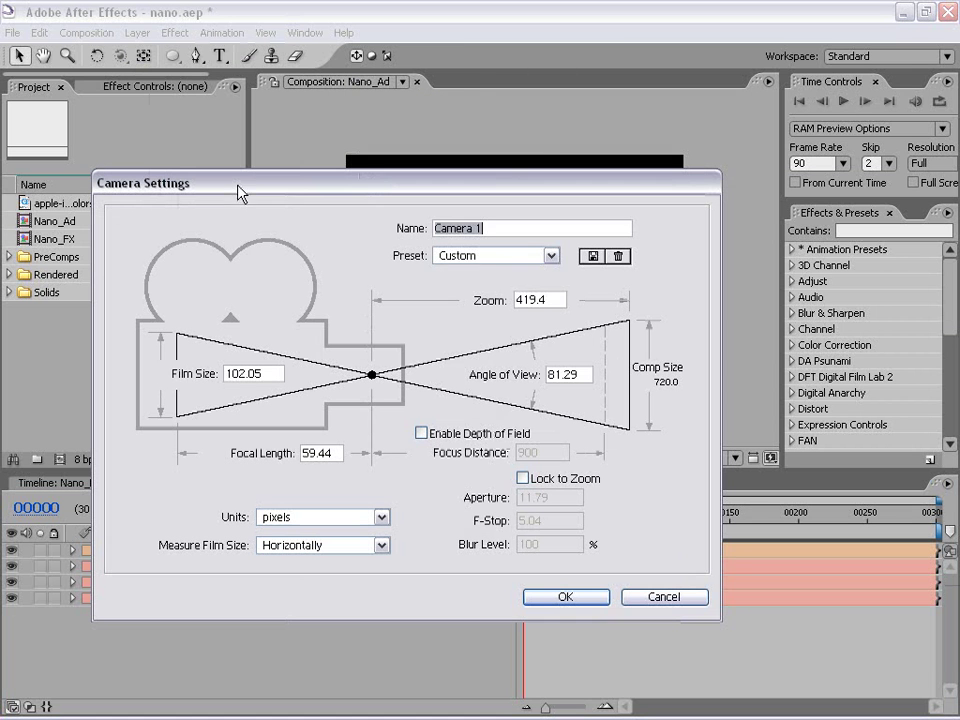
left_click(487, 255)
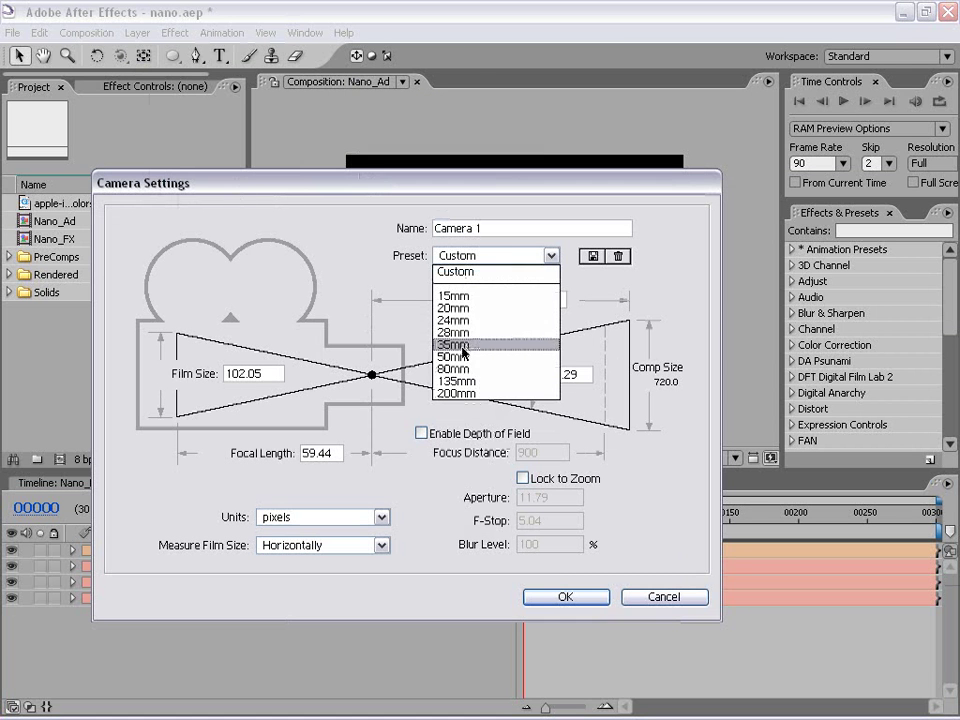
left_click(452, 344)
left_click_drag(376, 195, 320, 128)
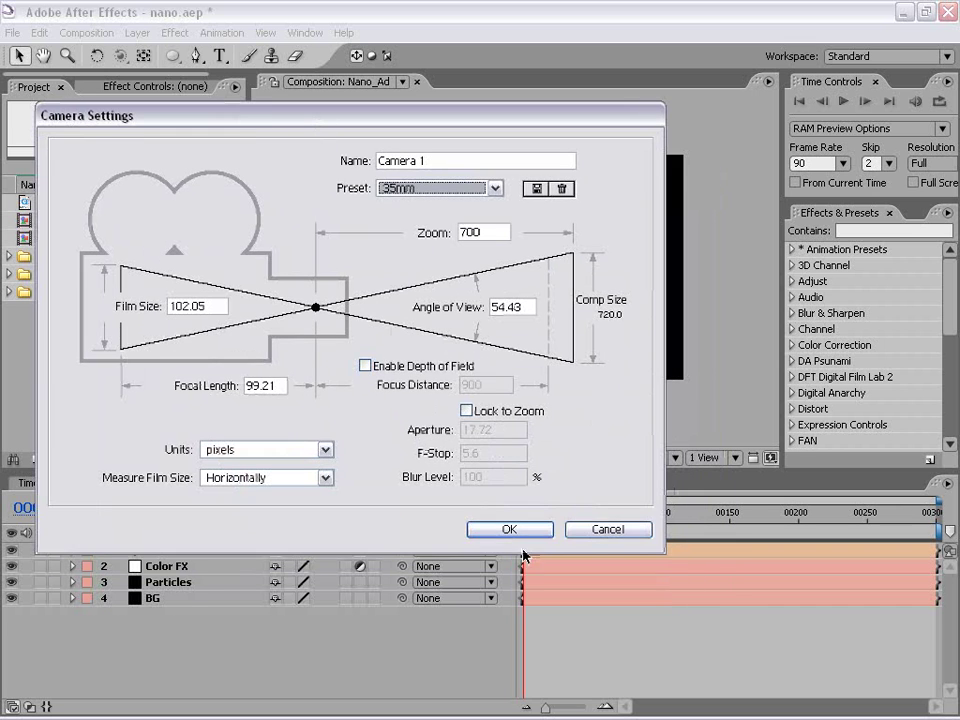
left_click(515, 532)
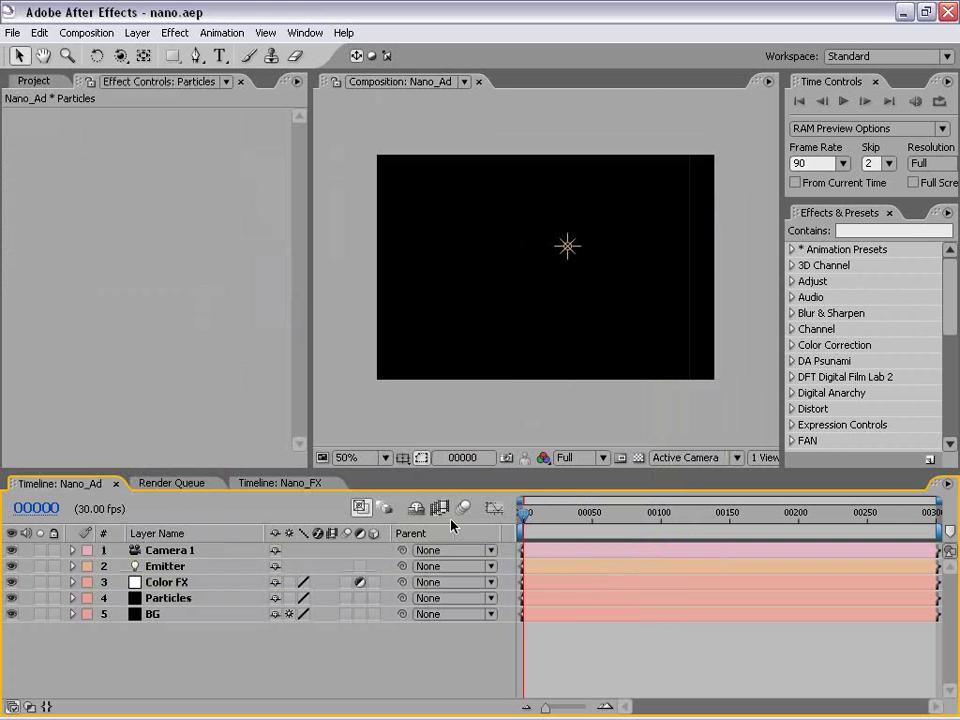
Apply Trapcode Particular to the Particles layer
left_click(172, 600)
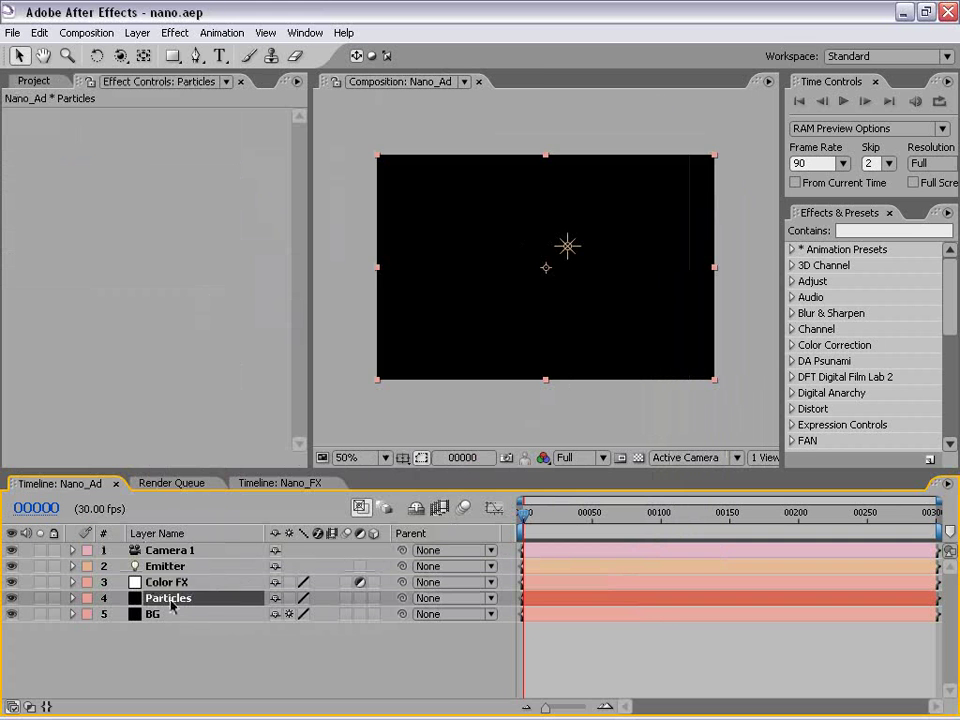
left_click(176, 33)
mouse_move(196, 523)
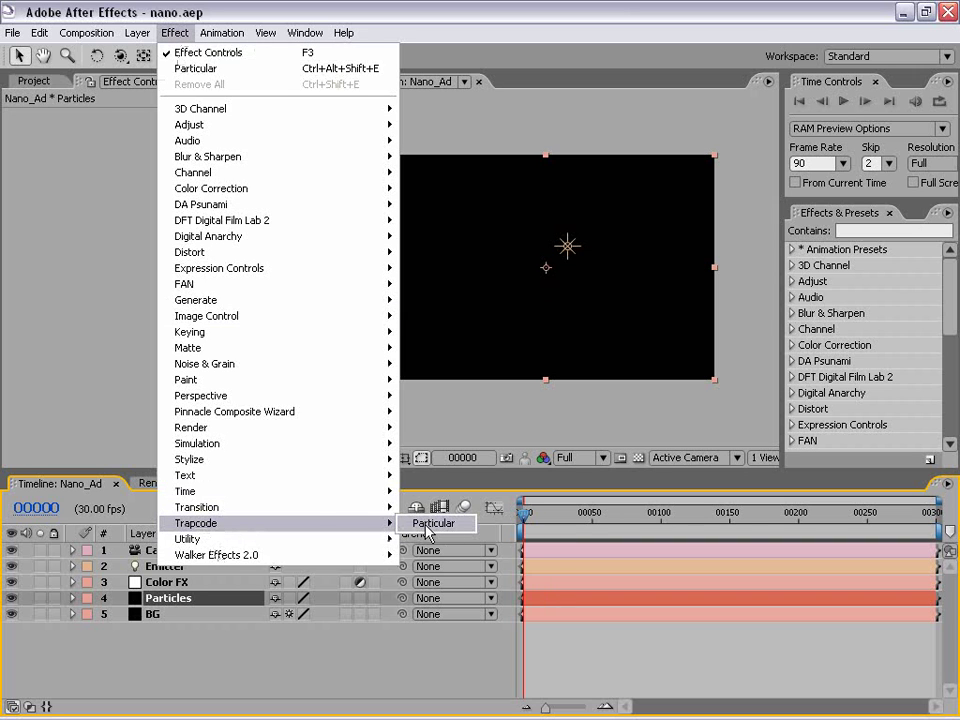
left_click(464, 528)
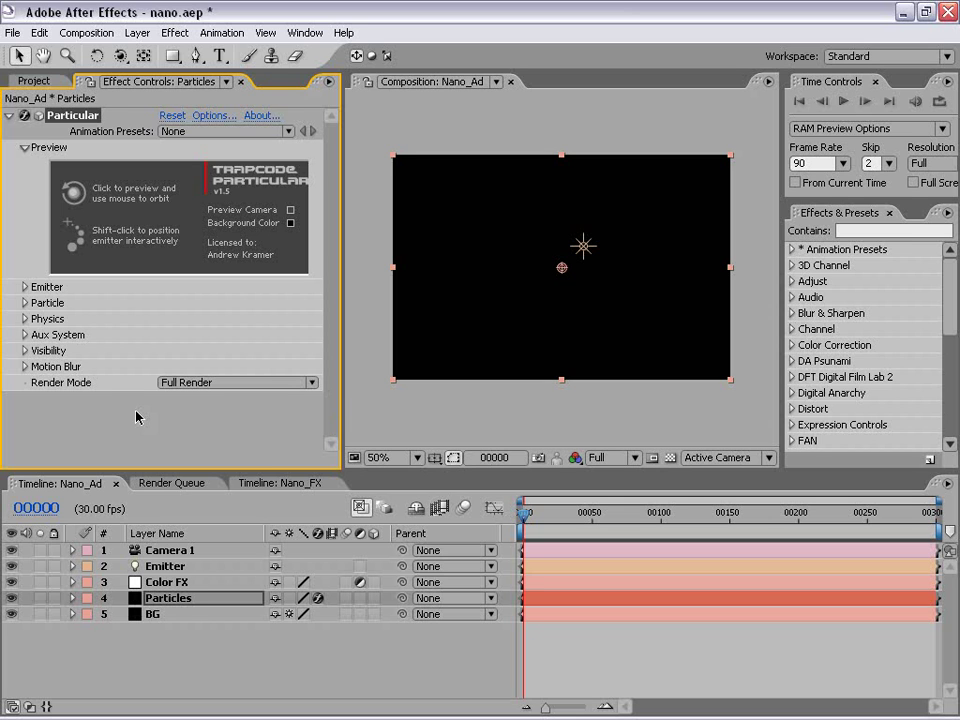
left_click(190, 648)
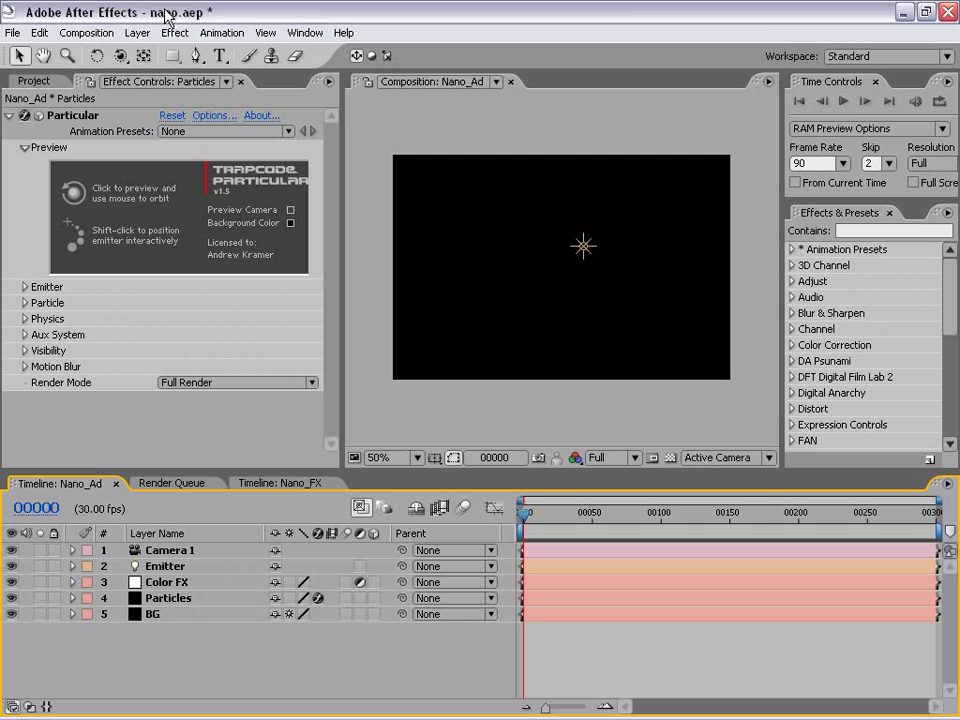
left_click(93, 117)
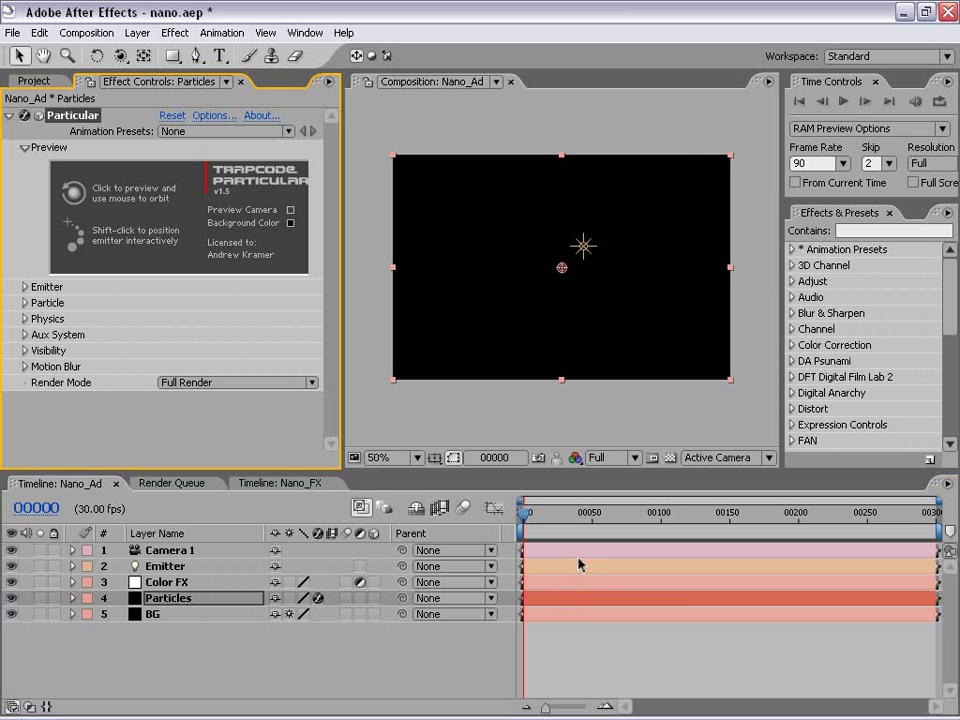
left_click(183, 604)
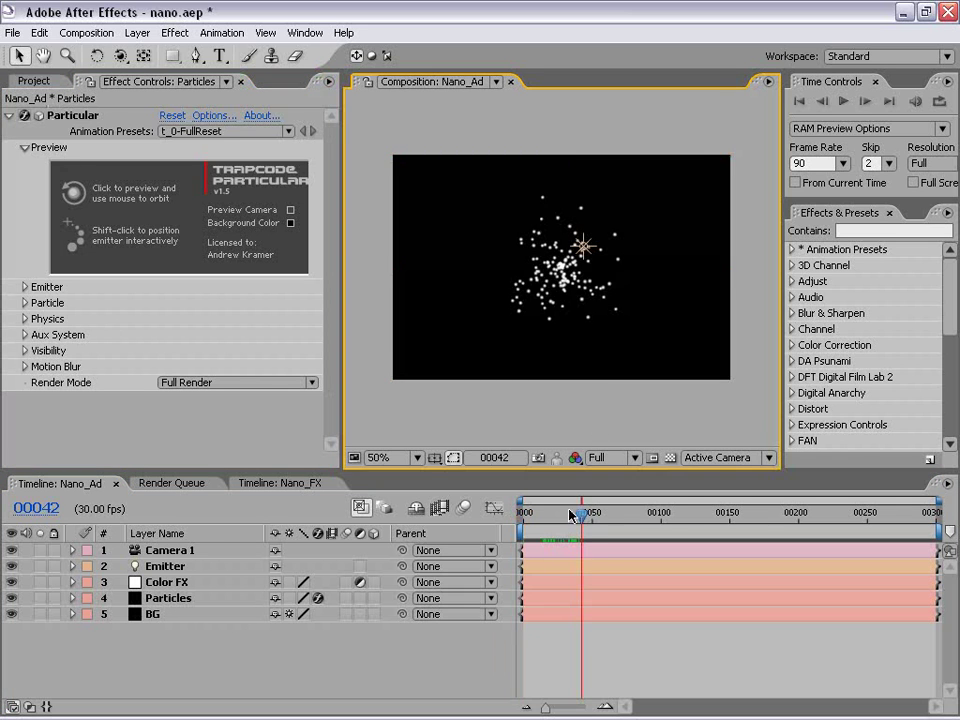
Scrub to frames 46 and 63 and RAM-preview the particle burst
left_click_drag(570, 514, 586, 514)
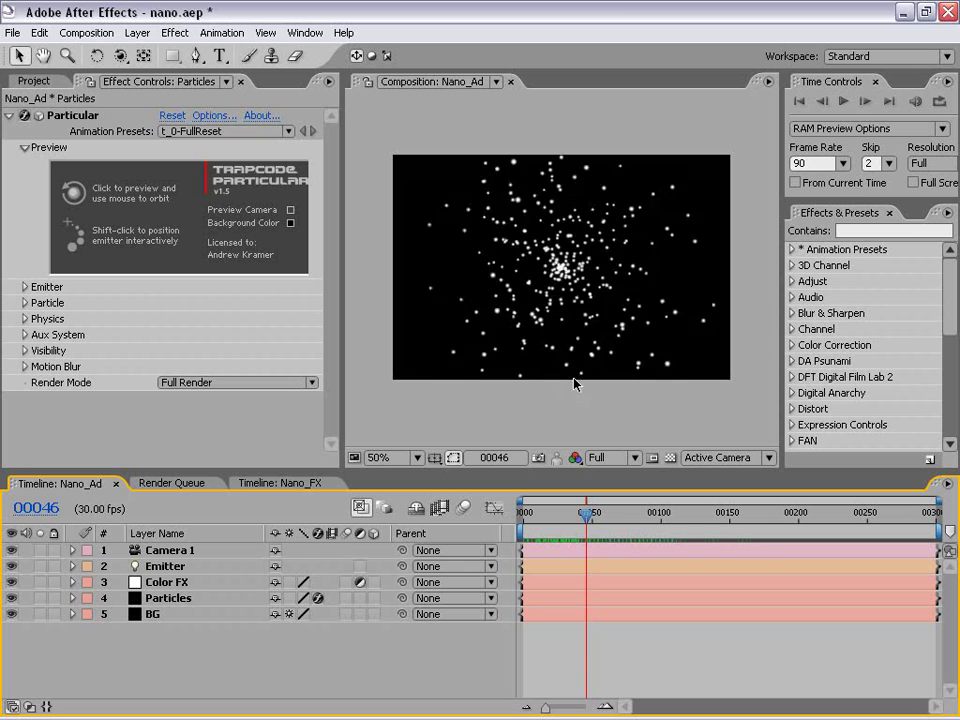
left_click_drag(586, 514, 609, 516)
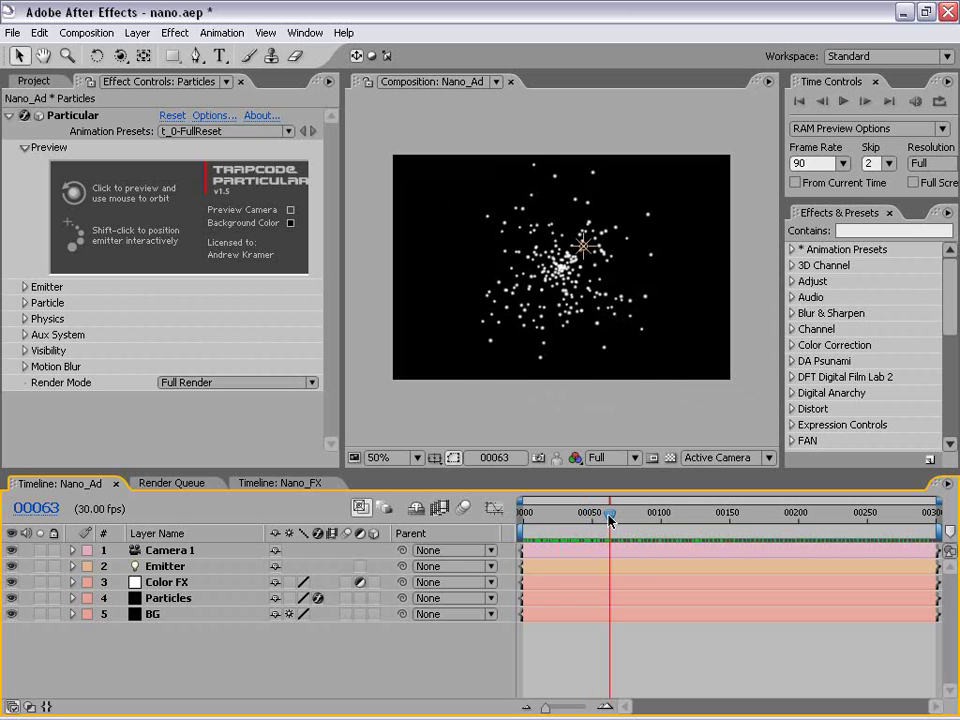
key("KP_0")
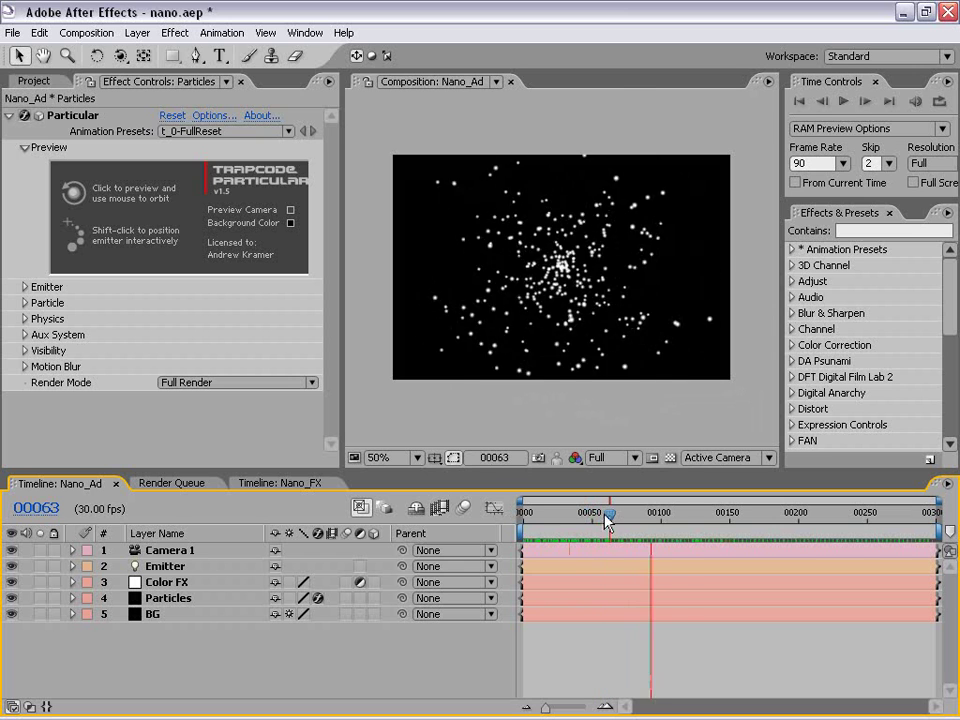
mouse_move(621, 514)
left_mouse_down()
mouse_move(602, 516)
mouse_move(614, 506)
left_mouse_up()
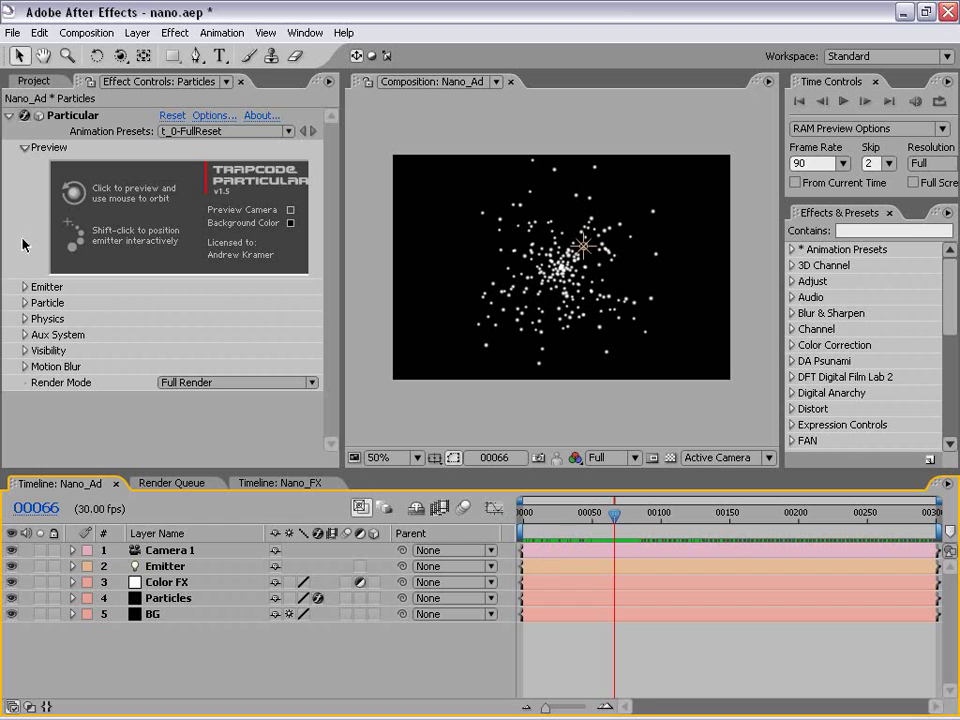
Raise Particular's Emitter Particles/sec to 261
left_click(24, 287)
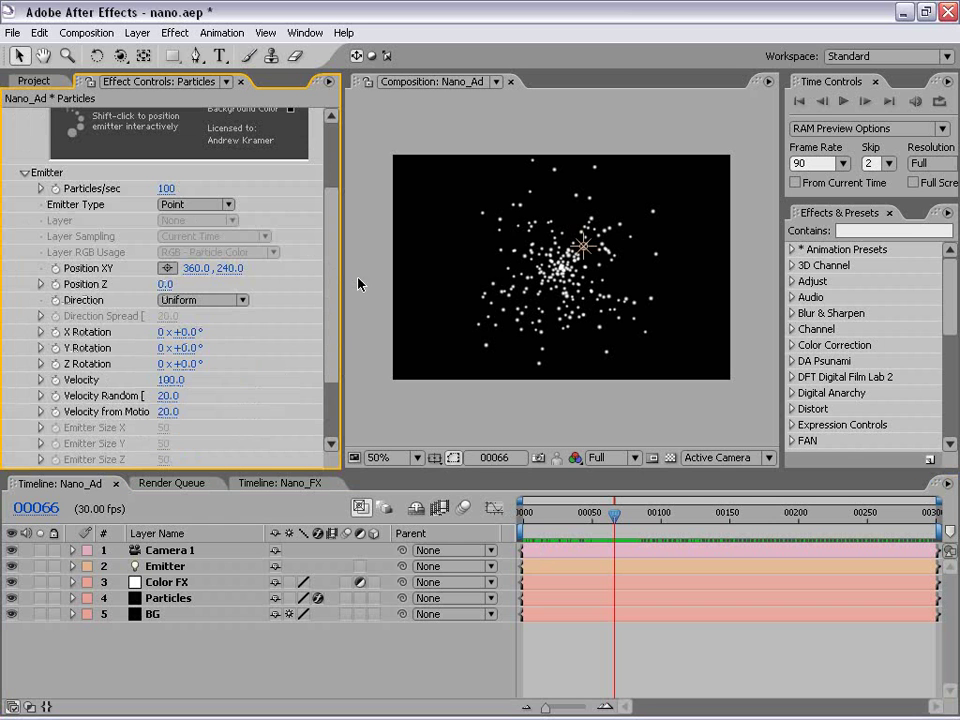
left_click_drag(343, 272, 399, 272)
left_click_drag(265, 470, 265, 536)
scroll(391, 262, "up", 3)
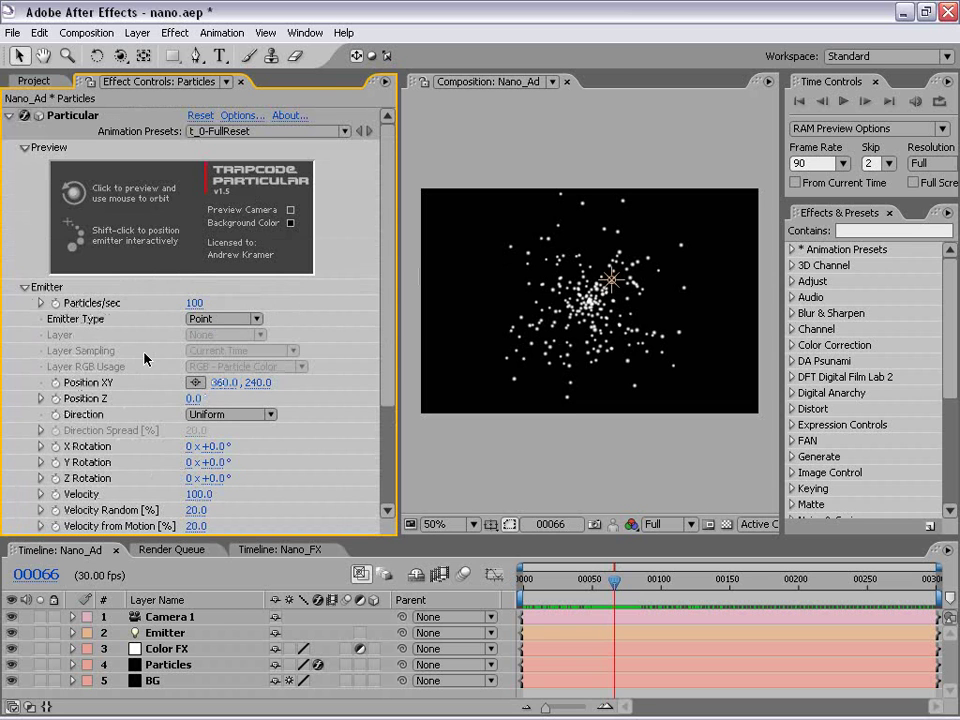
mouse_move(194, 302)
left_mouse_down()
mouse_move(247, 311)
mouse_move(655, 580)
mouse_move(639, 568)
left_mouse_up()
Set Particular's Emitter Type to Light and select the Emitter light layer
left_click(75, 323)
left_click(193, 320)
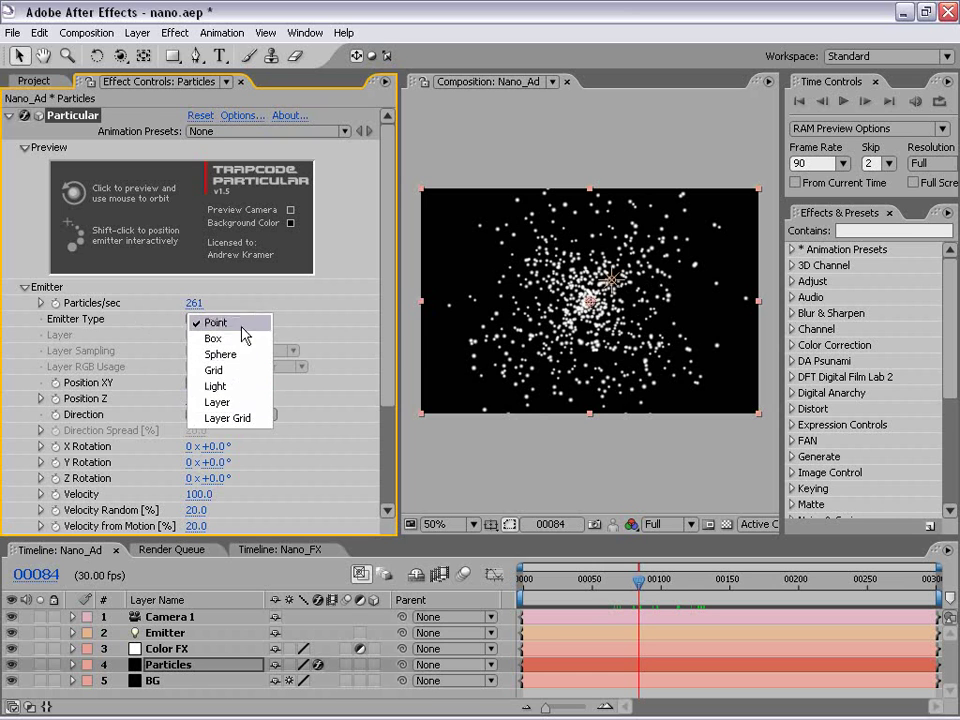
left_click(236, 386)
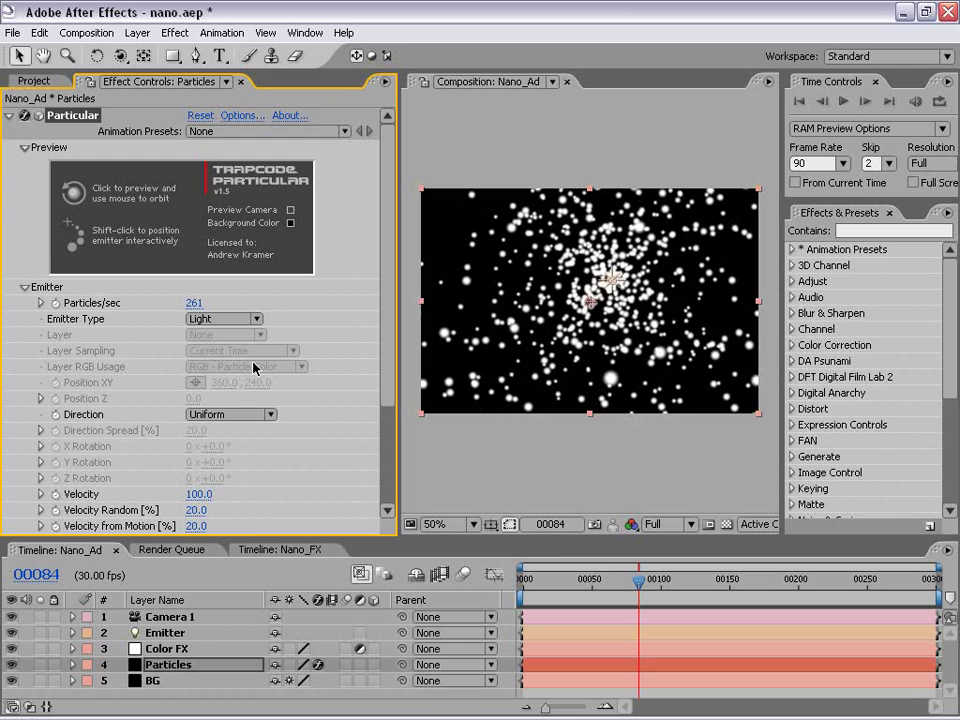
left_click(613, 287)
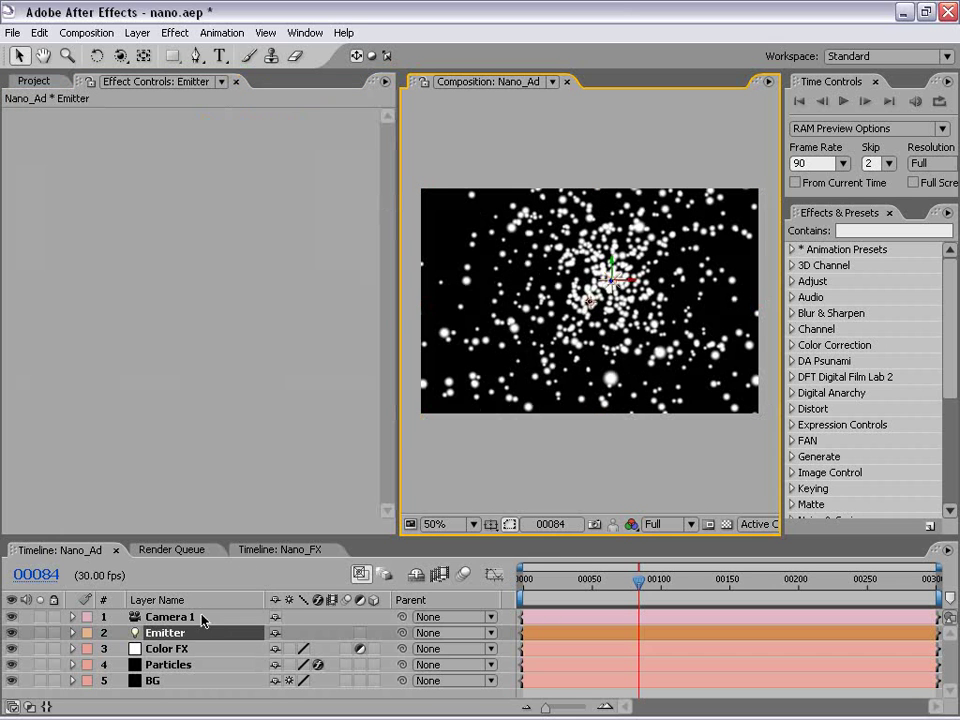
left_click(238, 592)
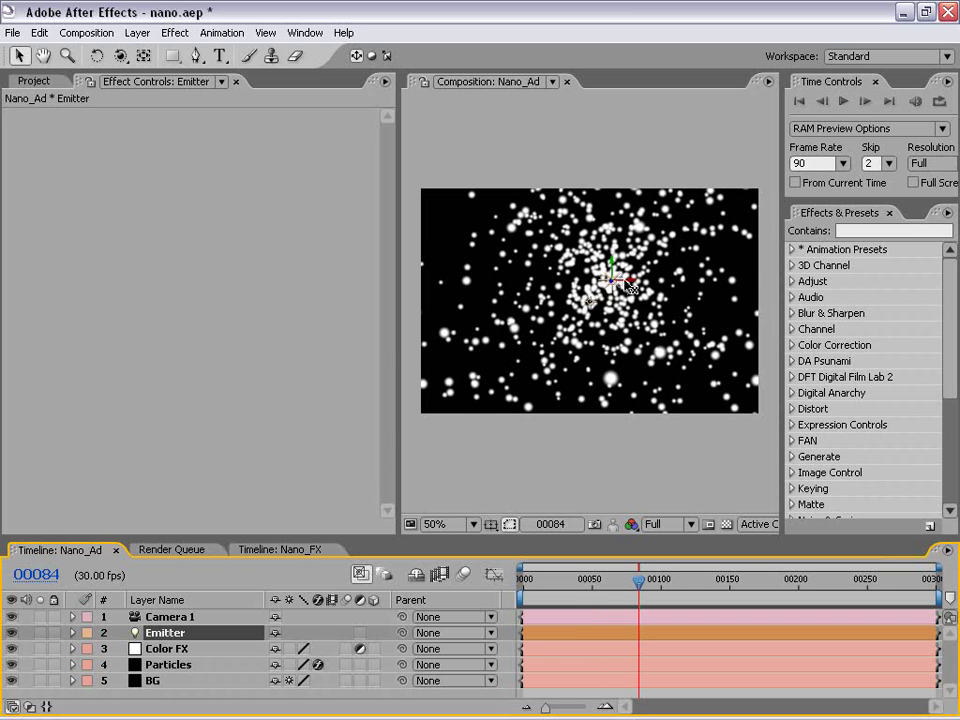
left_click_drag(627, 287, 481, 284)
key("ctrl+z")
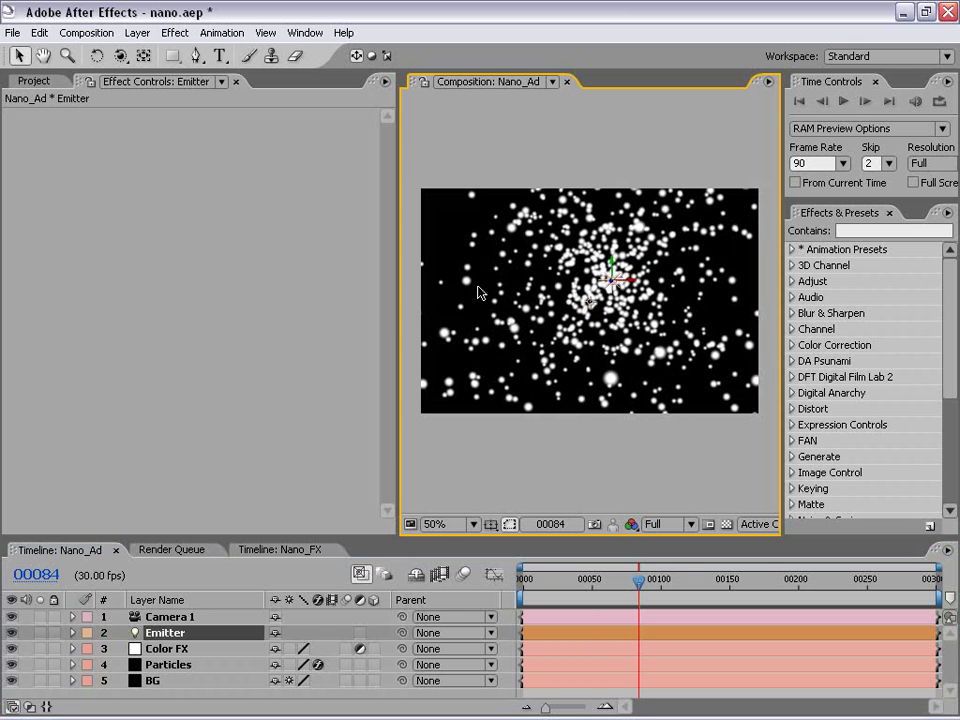
left_click(170, 637)
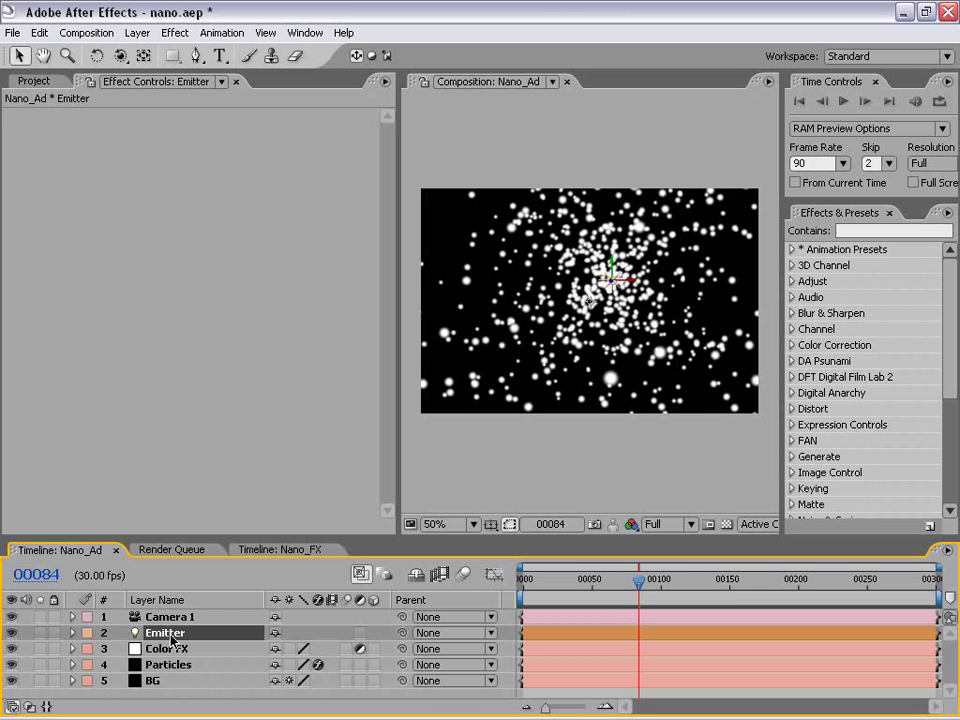
left_click(498, 450)
key("period")
key("comma")
left_click(677, 526)
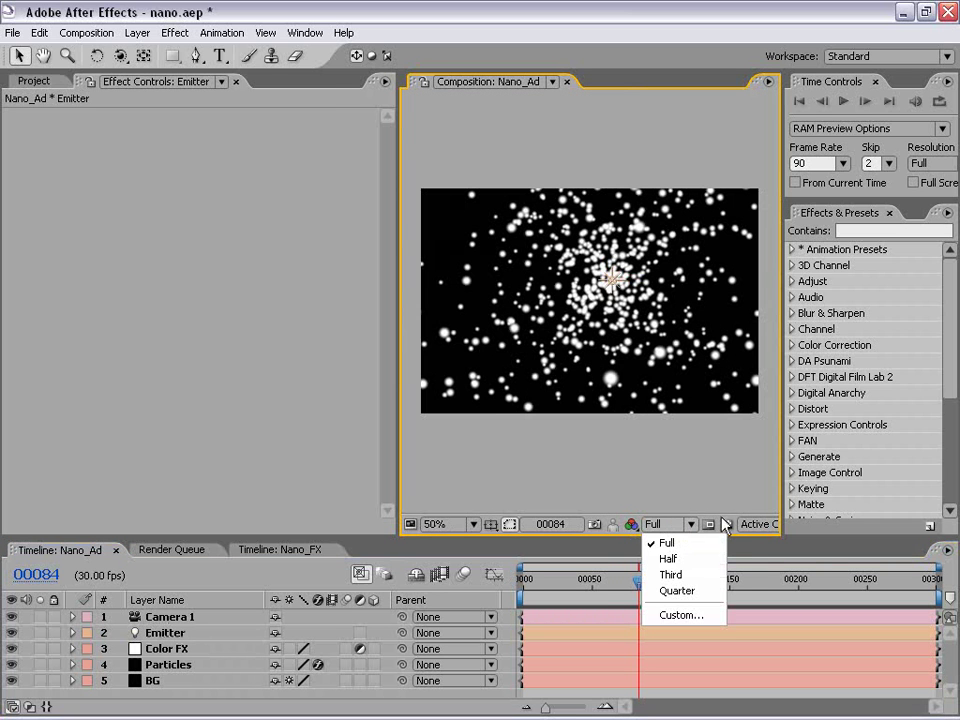
left_click(757, 524)
left_click(763, 401)
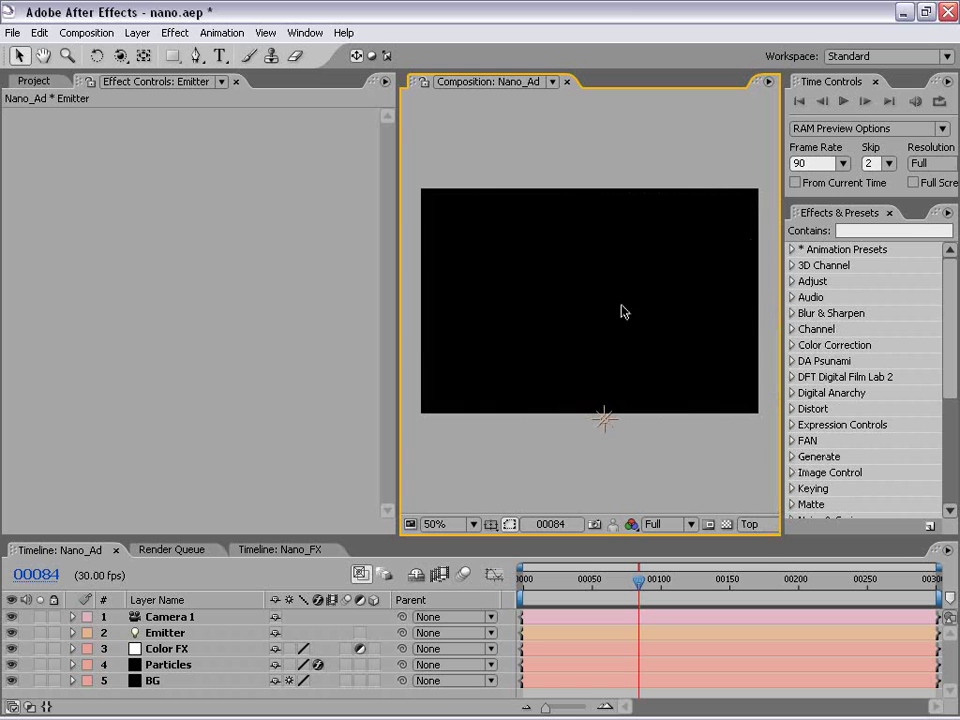
left_click(604, 420)
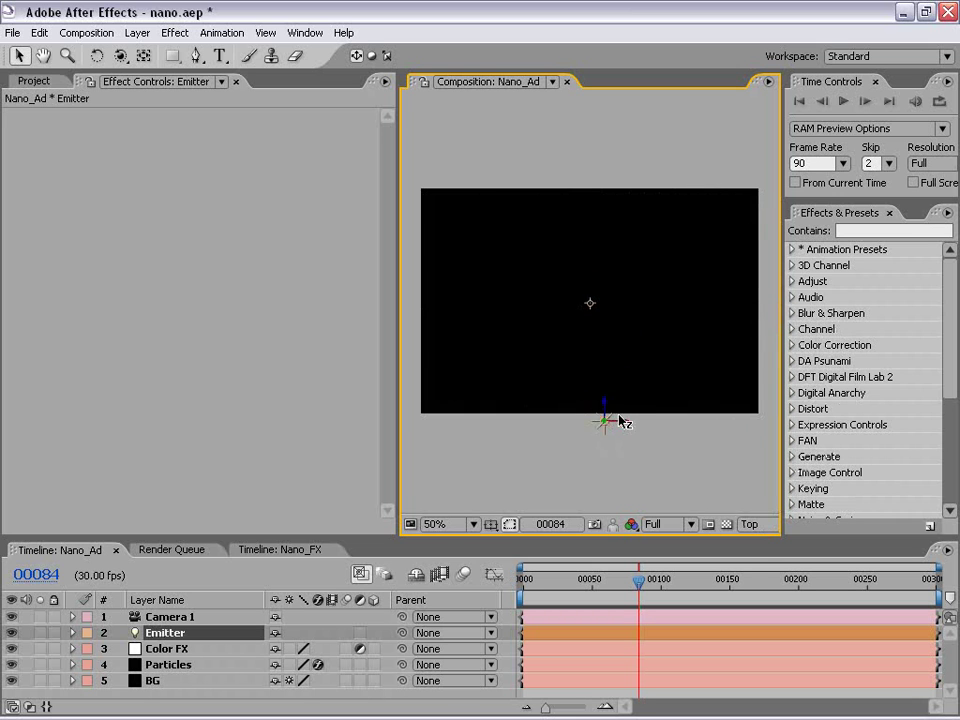
left_click(752, 524)
left_click(754, 320)
Set Velocity, Velocity Random, Velocity from Motion and Emitter Size X to 0
left_click(152, 665)
scroll(257, 303, "down", 3)
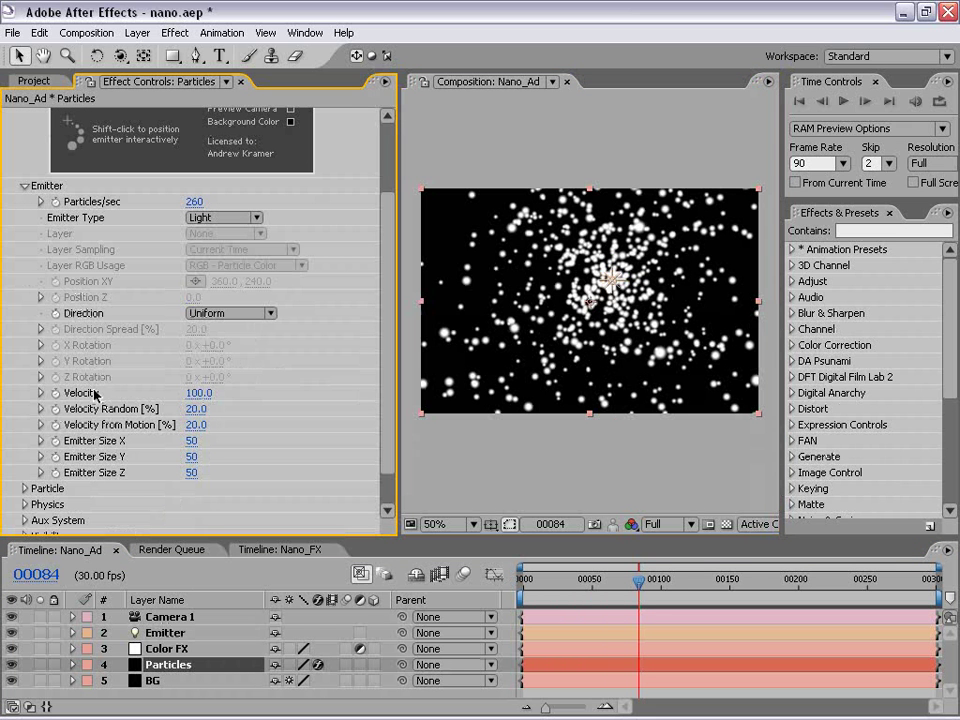
left_click(198, 392)
type("0")
key("Tab")
type("0")
key("Tab")
type("0")
key("Tab")
type("0")
key("Return")
Set Emitter Size Y and Z to 0
left_click(190, 457)
type("0")
key("Return")
left_click(190, 473)
type("0")
key("Return")
Try a higher velocity and wider emitter, then return Emitter Size X to 0
left_click_drag(197, 393, 148, 298)
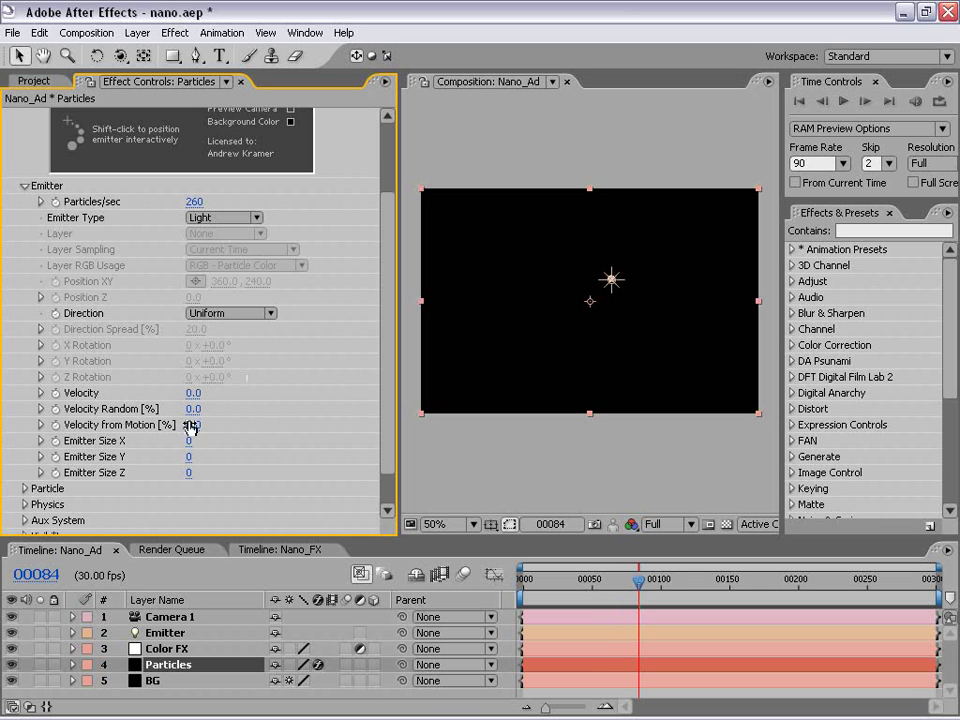
mouse_move(189, 441)
left_mouse_down()
mouse_move(231, 469)
mouse_move(188, 470)
left_mouse_up()
left_click(190, 472)
left_click(190, 456)
type("0")
key("shift+Tab")
type("0")
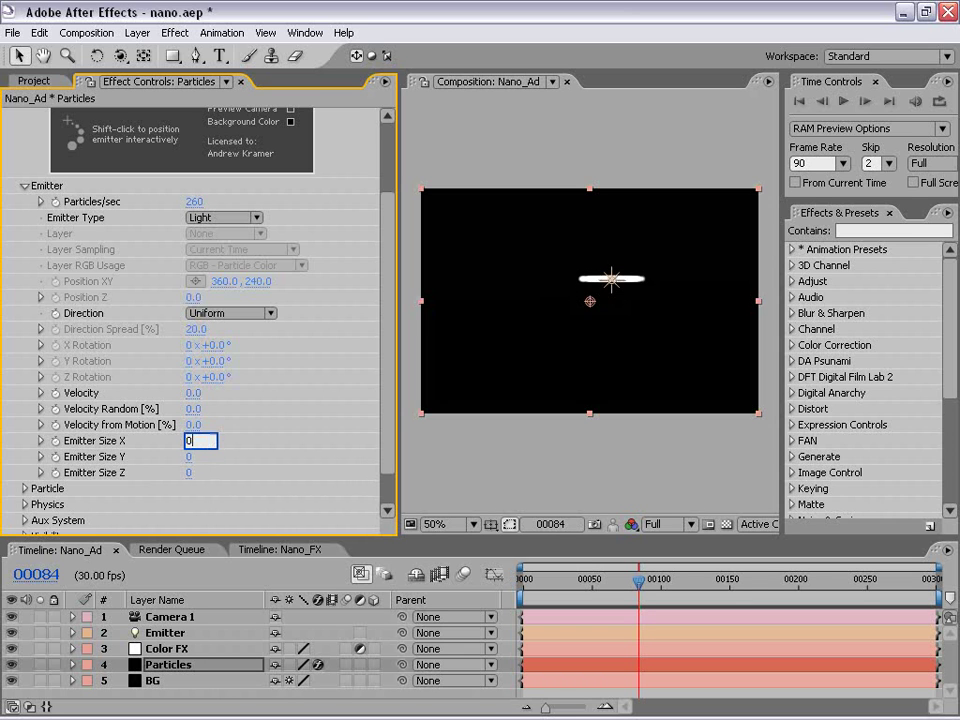
key("Return")
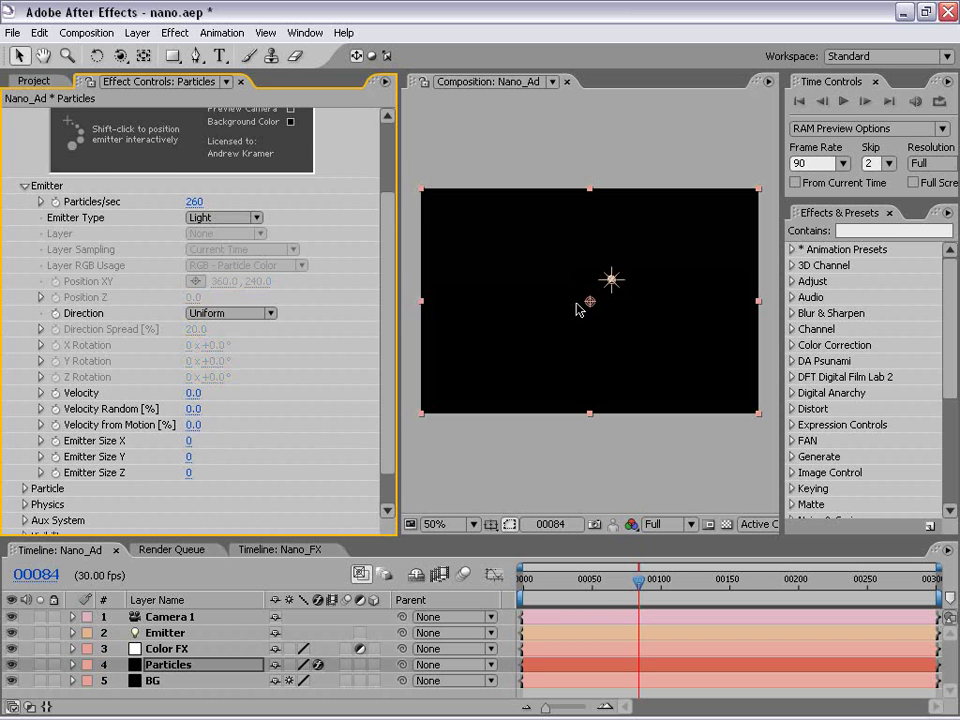
Set Particular's particle Life to 5 seconds at the first frame
scroll(390, 285, "down", 1)
scroll(390, 296, "down", 3)
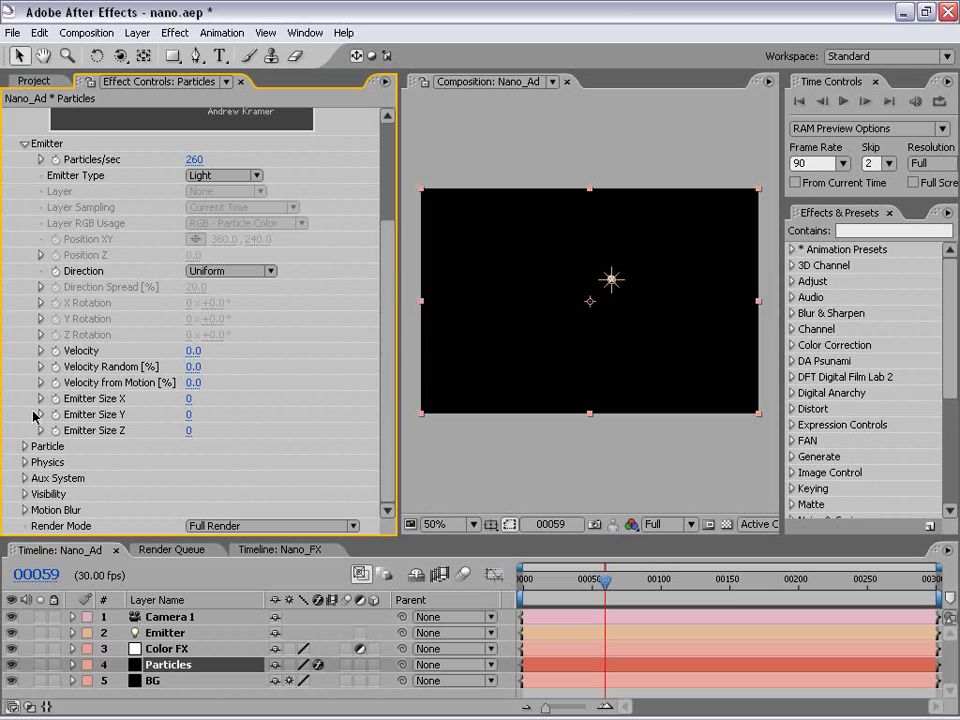
left_click(24, 447)
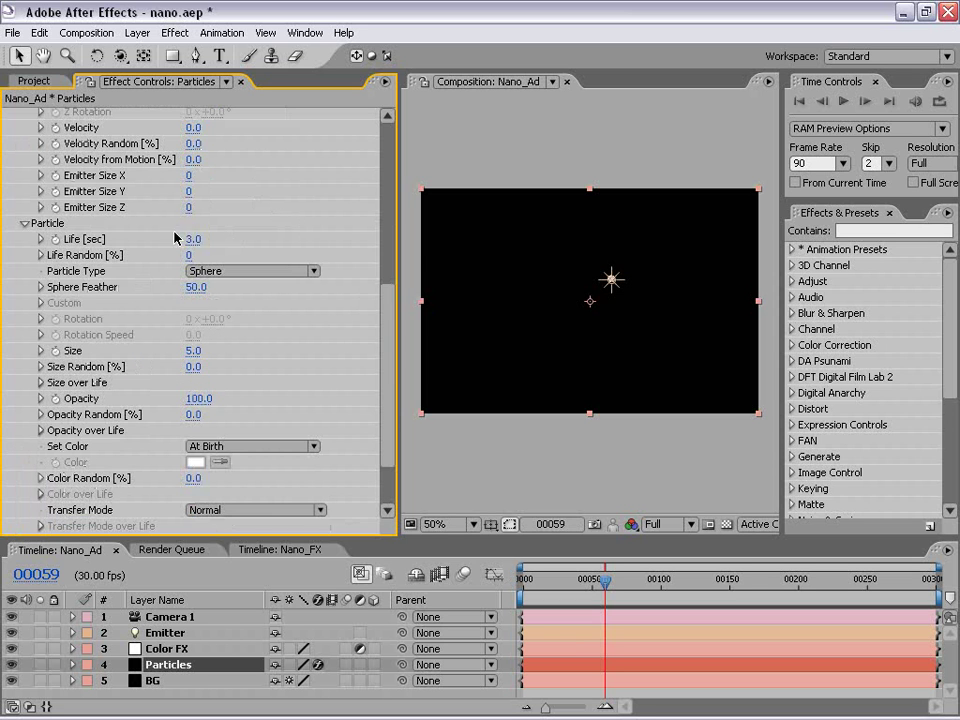
left_click_drag(597, 578, 522, 578)
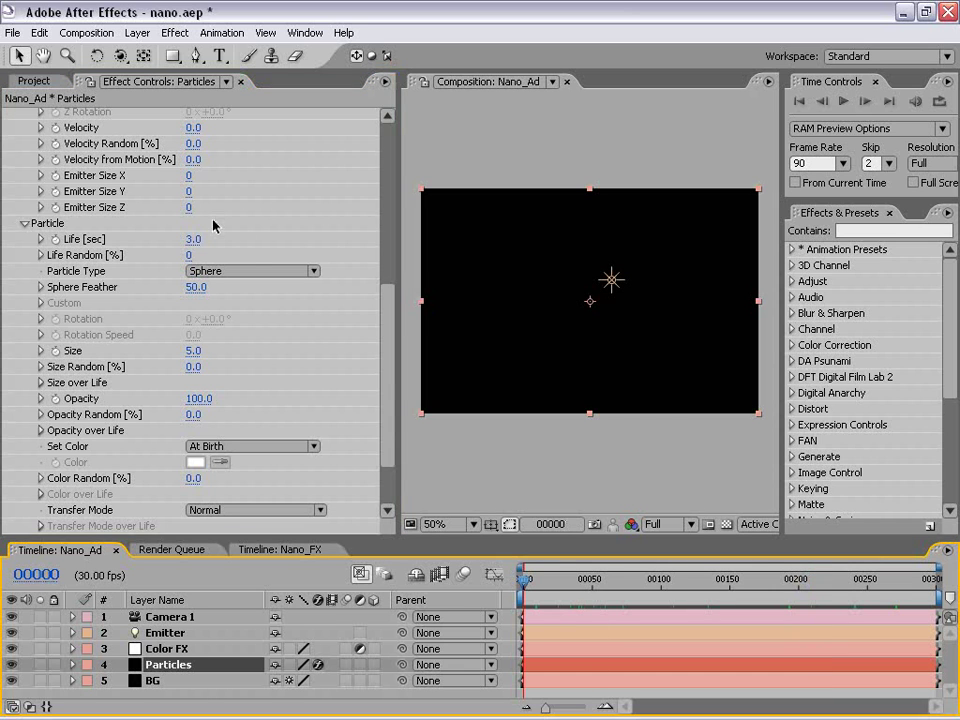
left_click(196, 238)
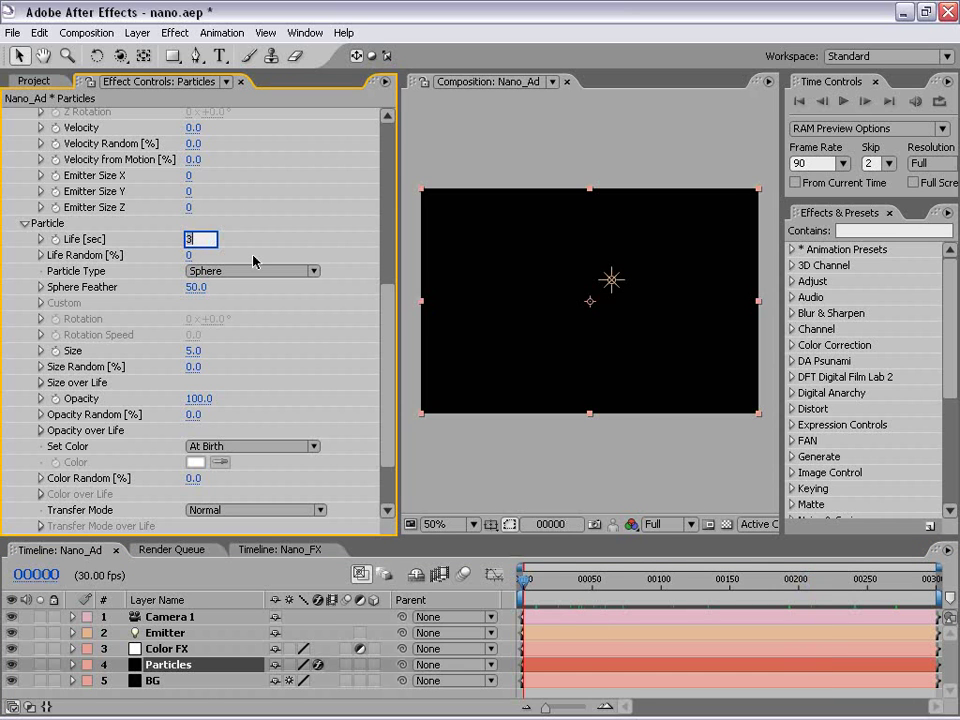
type("5")
key("Return")
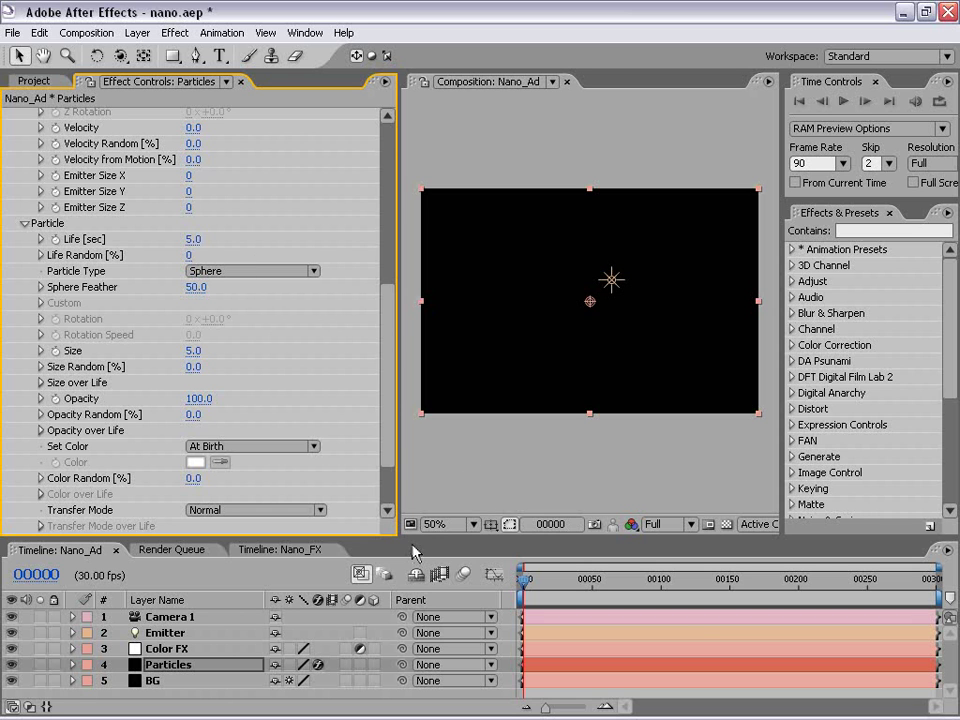
Check the Particle Type list, keeping it on Sphere
mouse_move(396, 541)
left_mouse_down()
mouse_move(396, 562)
mouse_move(396, 538)
left_mouse_up()
left_click(240, 271)
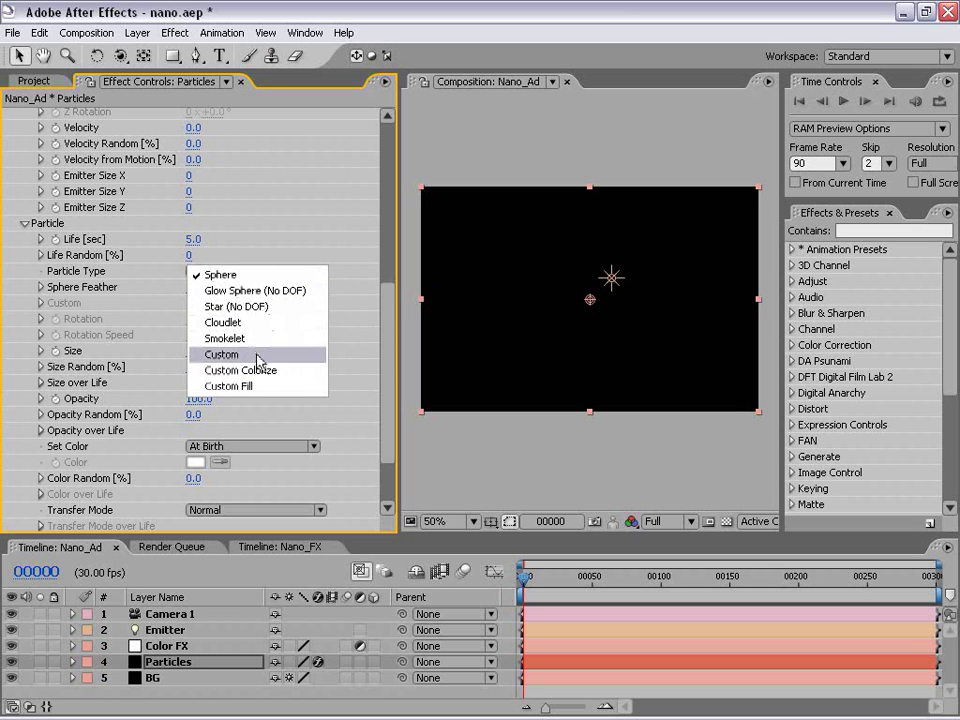
left_click(258, 193)
left_click(480, 478)
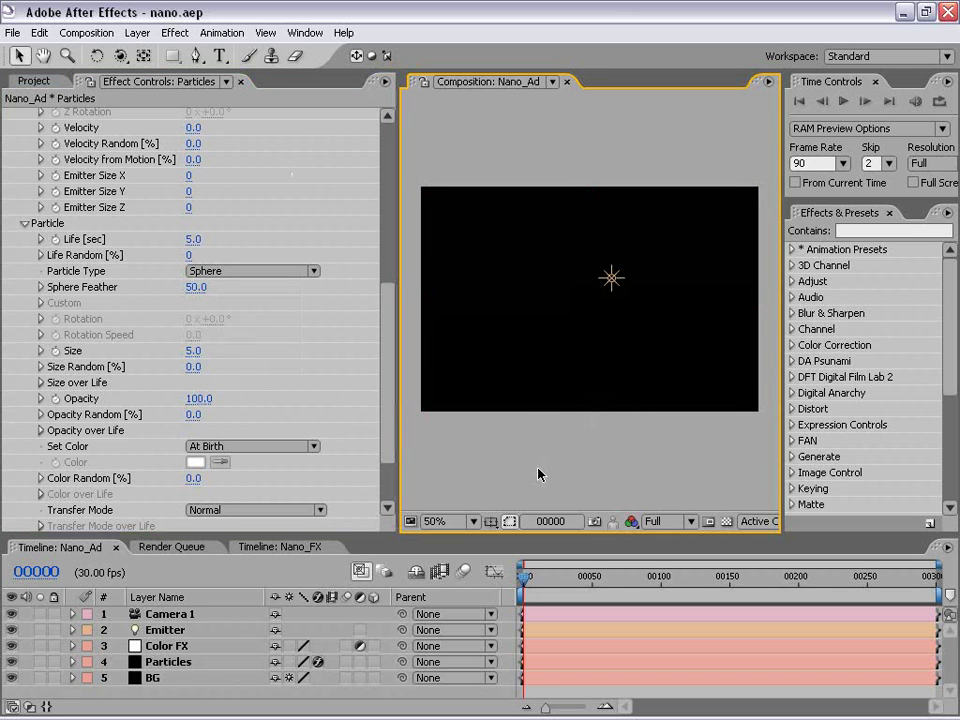
Create a 50×50, one-frame composition named Particle_50
left_click(75, 33)
left_click(100, 52)
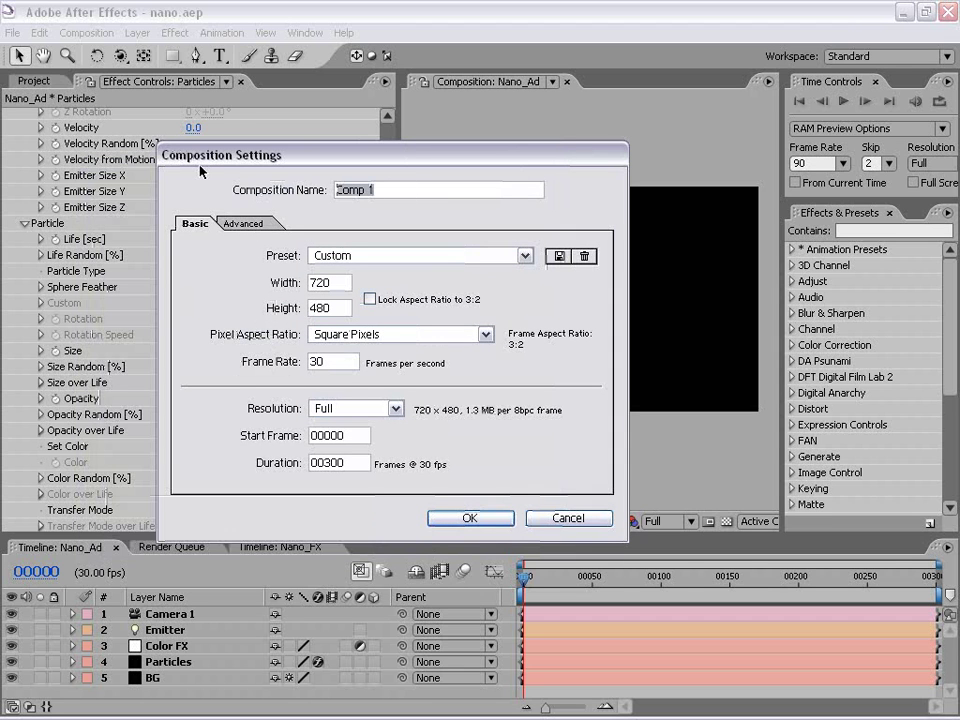
type("Particle_")
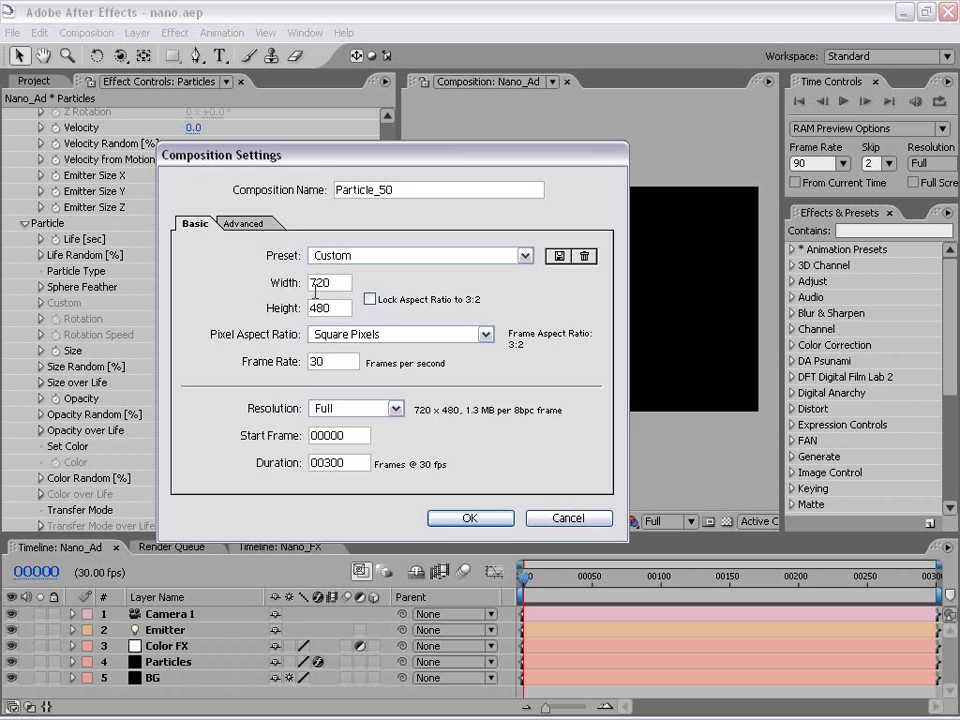
type("50")
key("Tab")
type("50")
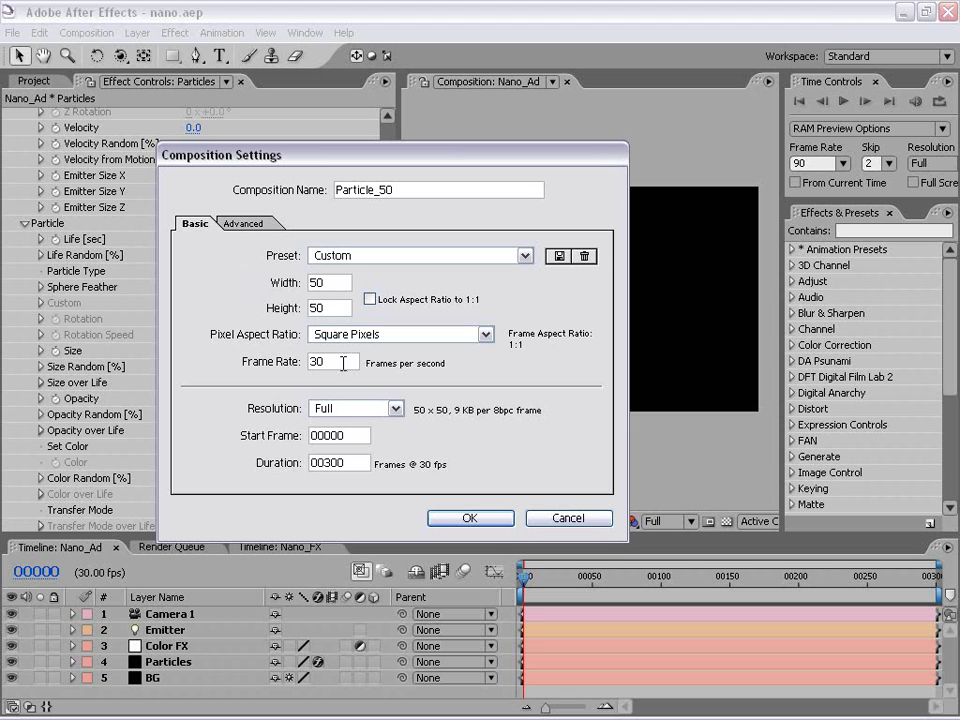
double_click(344, 458)
type("1")
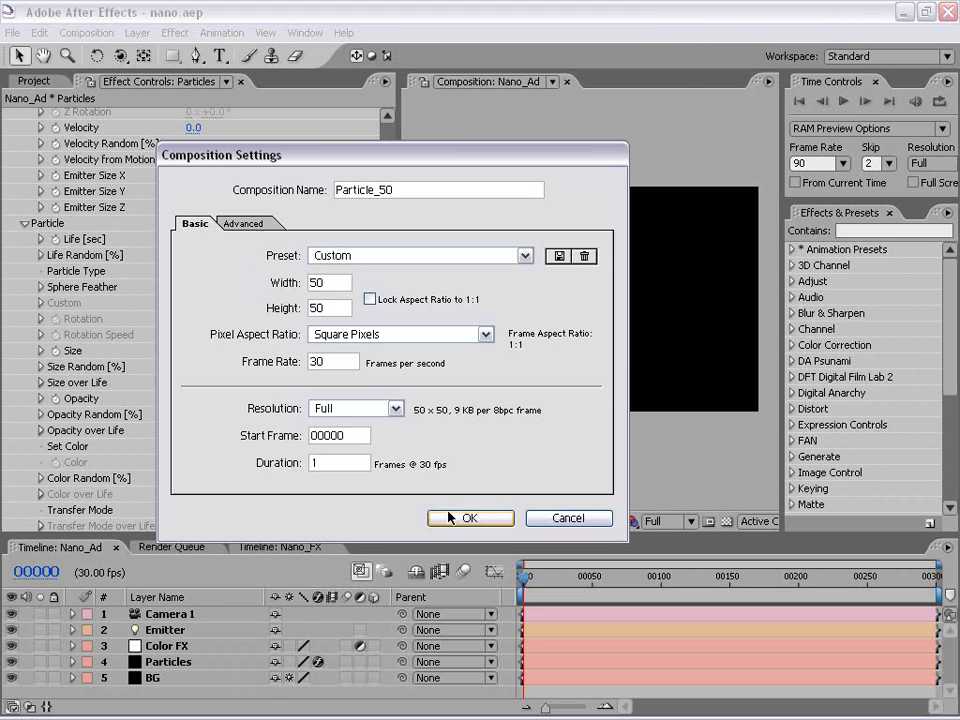
key("Return")
Create a new white solid layer in the Particle_50 comp
left_click(577, 353)
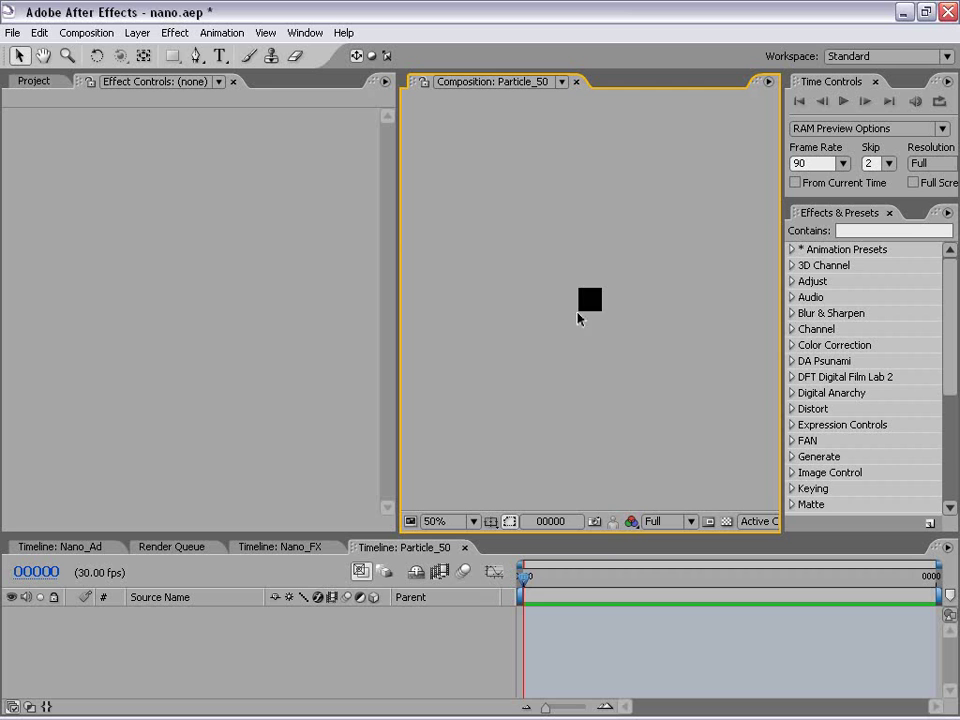
scroll(591, 332, "up", 1)
scroll(591, 332, "up", 2)
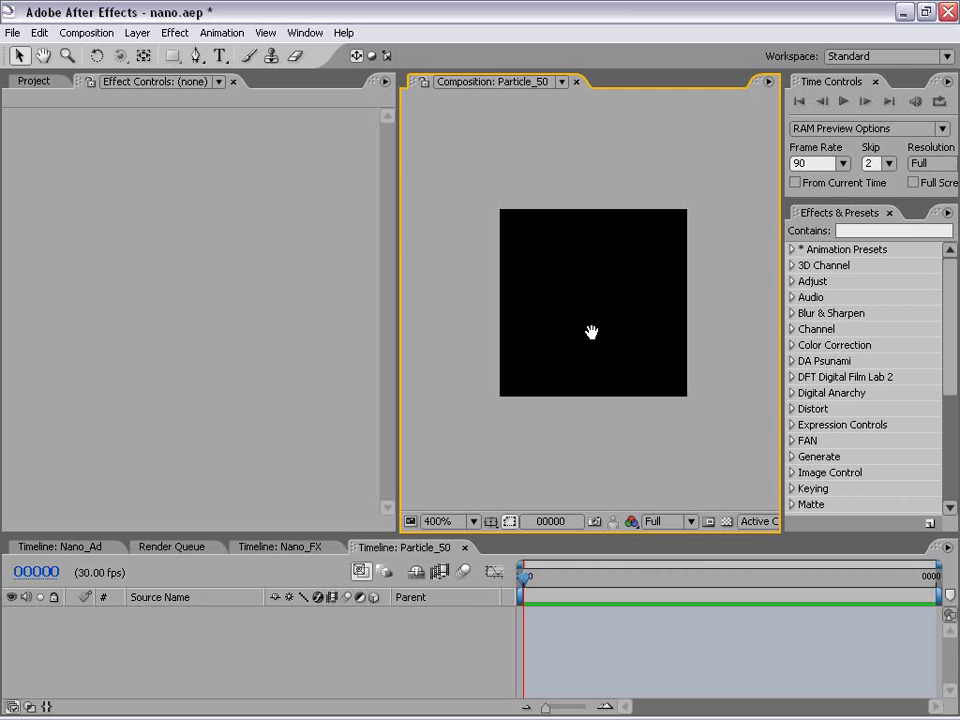
left_click(127, 34)
left_click(420, 68)
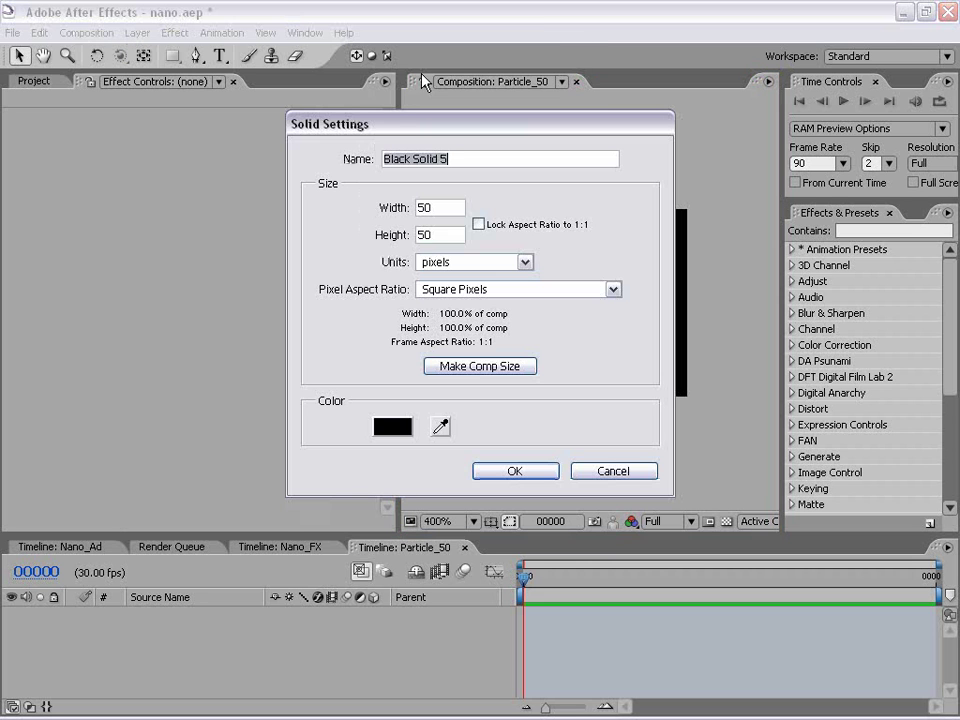
left_click(390, 427)
left_click(373, 317)
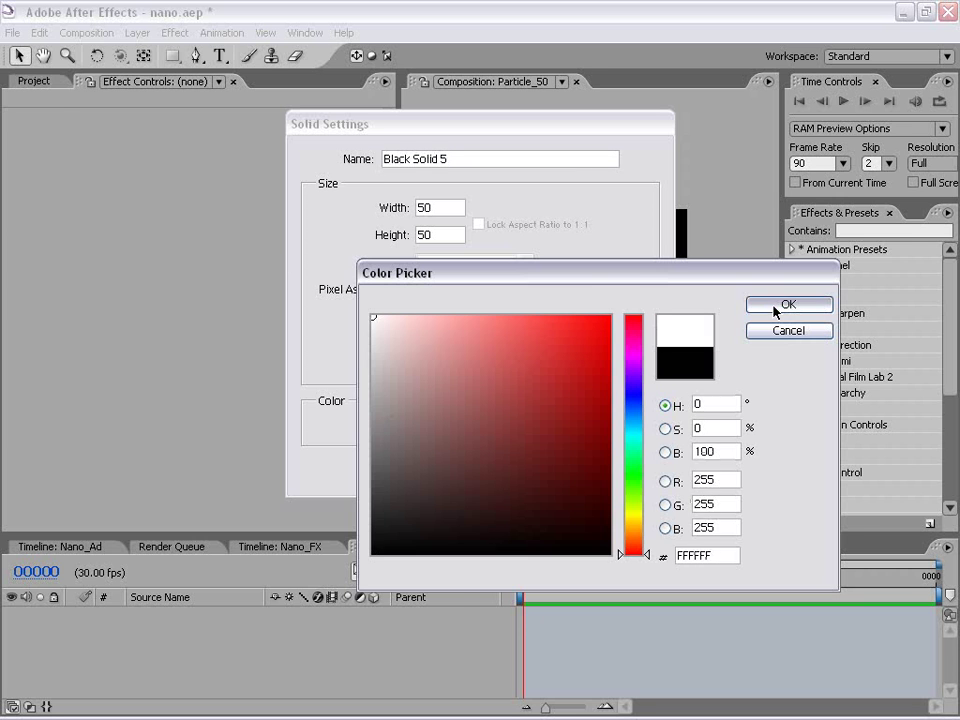
left_click(775, 306)
left_click(515, 471)
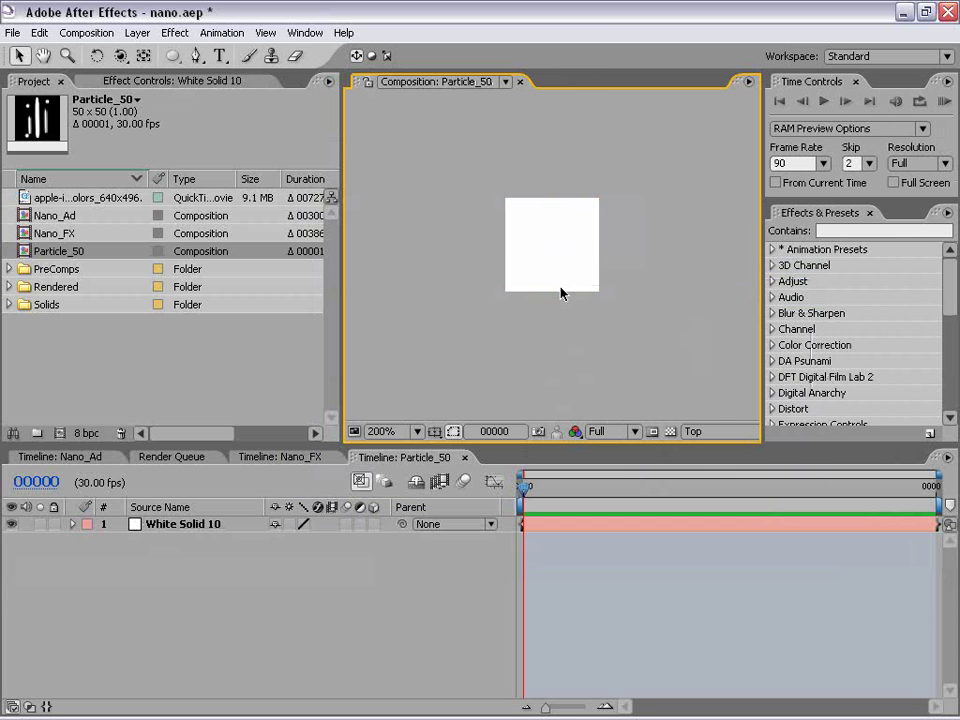
Draw a pen mask on White Solid 10 forming a thin vertical streak
left_click_drag(568, 208, 547, 228)
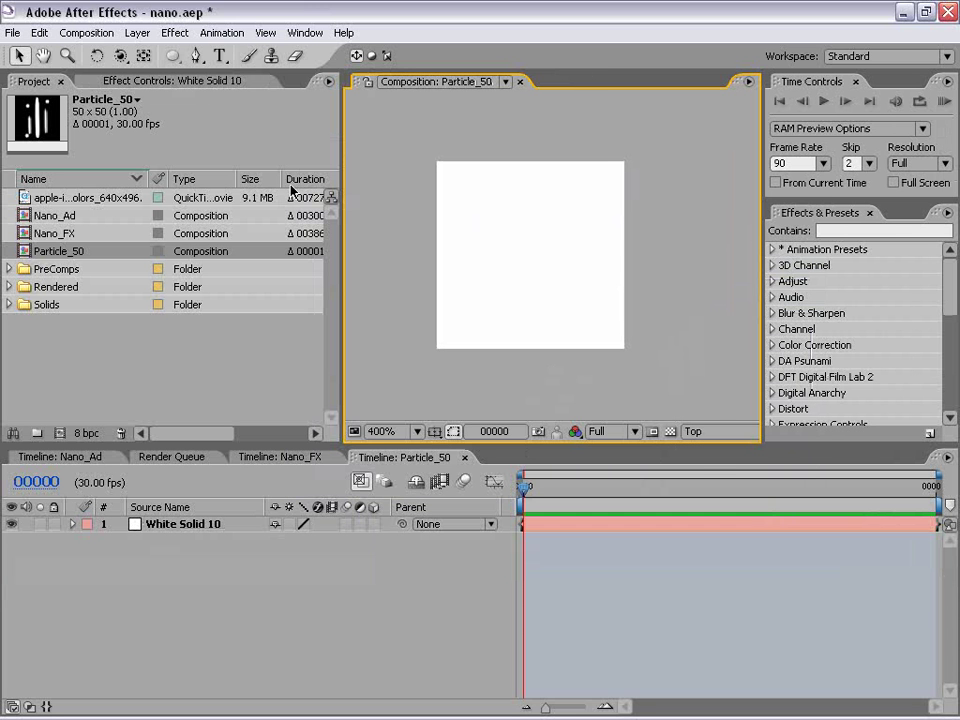
left_click(196, 56)
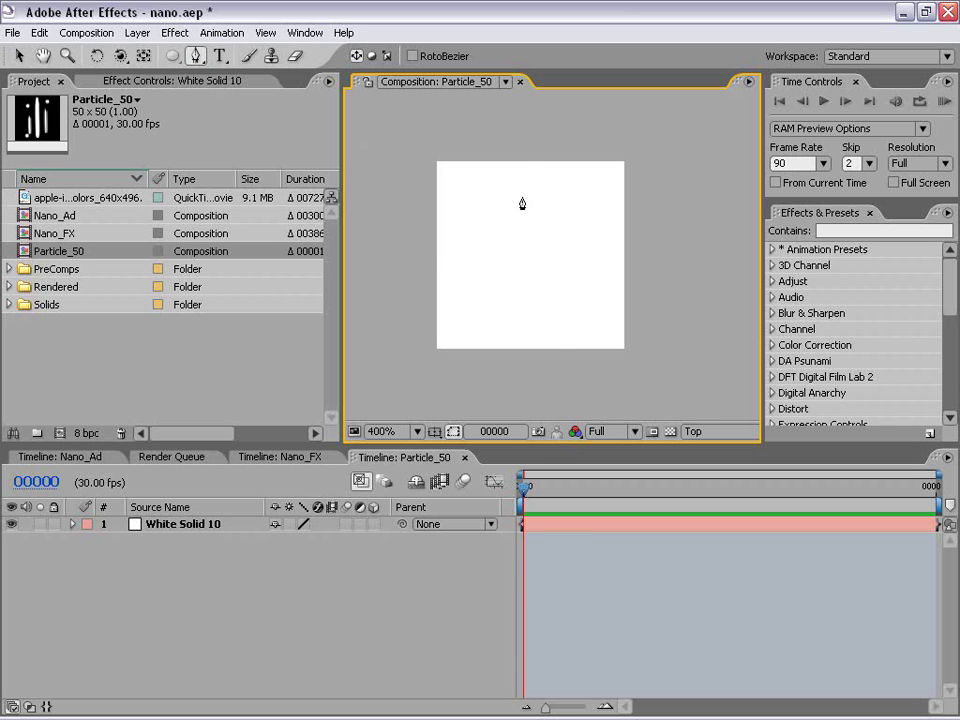
left_click(560, 524)
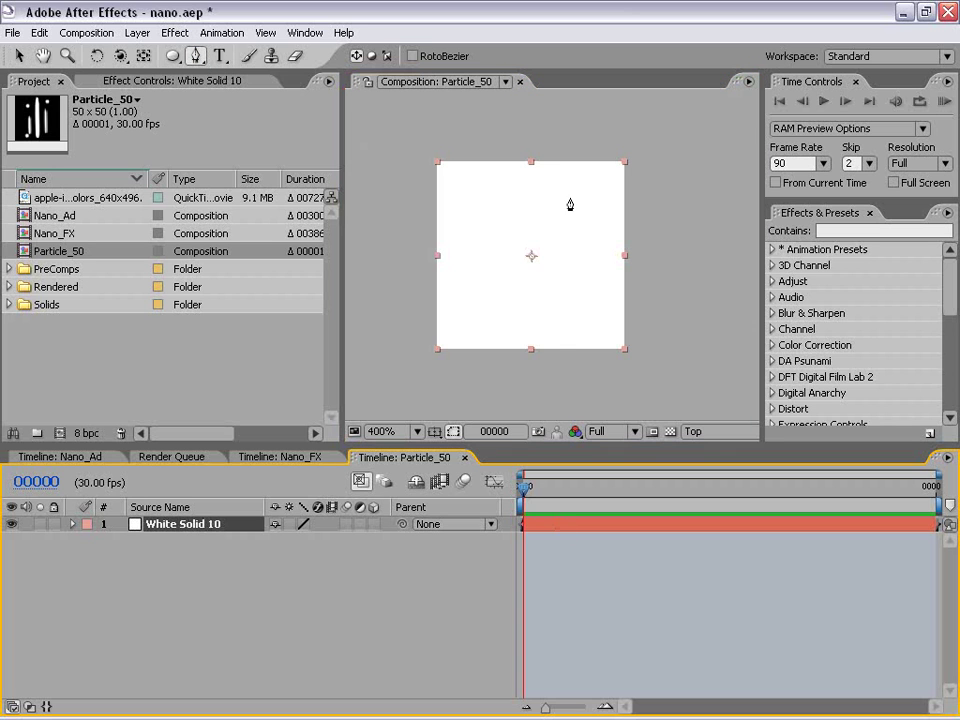
left_click(530, 169)
left_click(513, 252)
left_click_drag(516, 251, 518, 268)
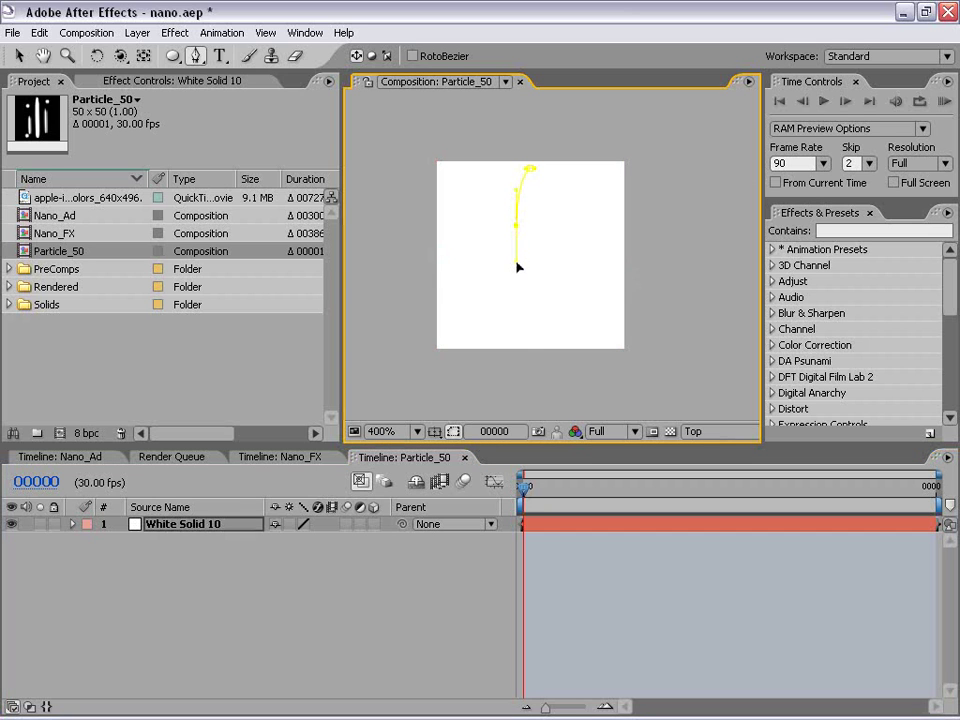
left_click(526, 335)
left_click(537, 228)
left_click(532, 169)
Straighten the streak by nudging the mask's bottom vertex left
key("v")
scroll(540, 220, "up", 1)
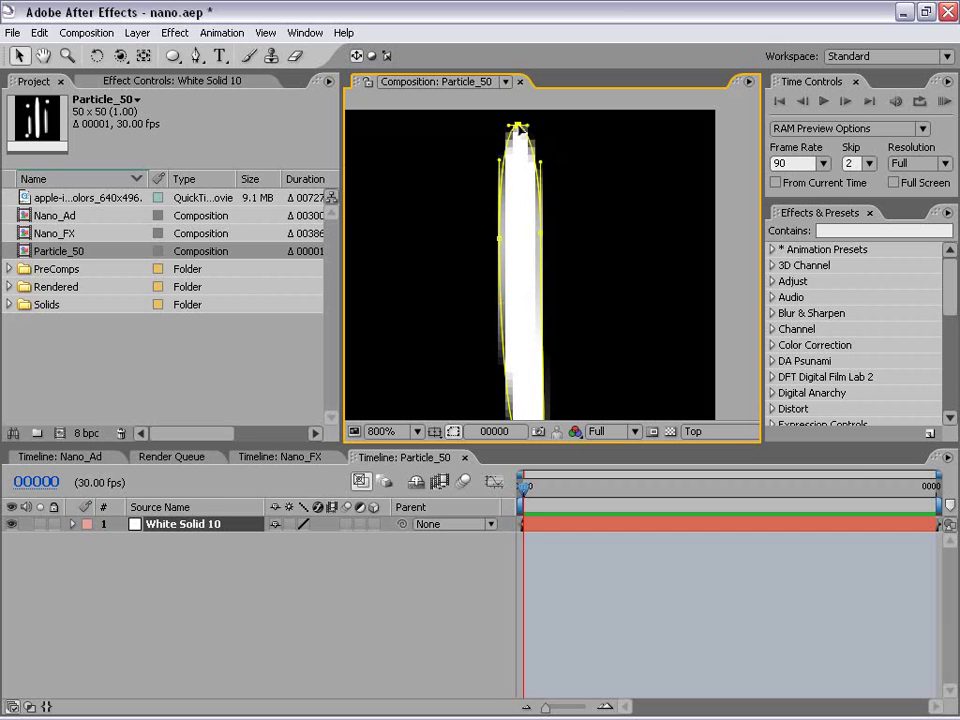
scroll(541, 272, "down", 1)
left_click_drag(542, 271, 534, 246)
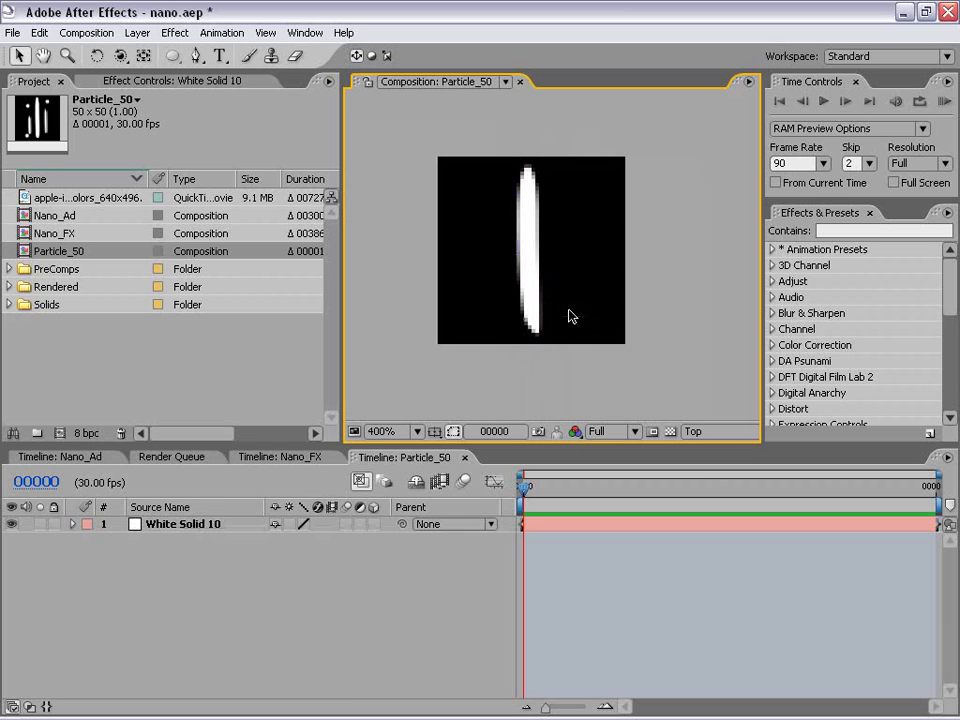
left_click(541, 231)
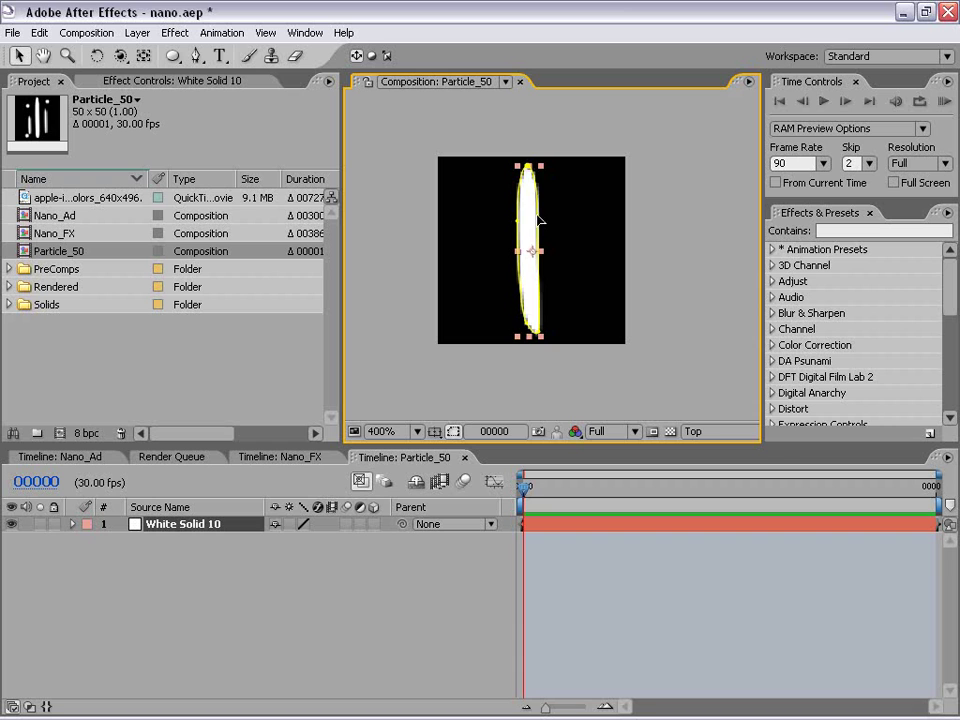
left_click(539, 221)
left_click(540, 327)
left_click_drag(539, 333, 535, 335)
left_click(526, 268)
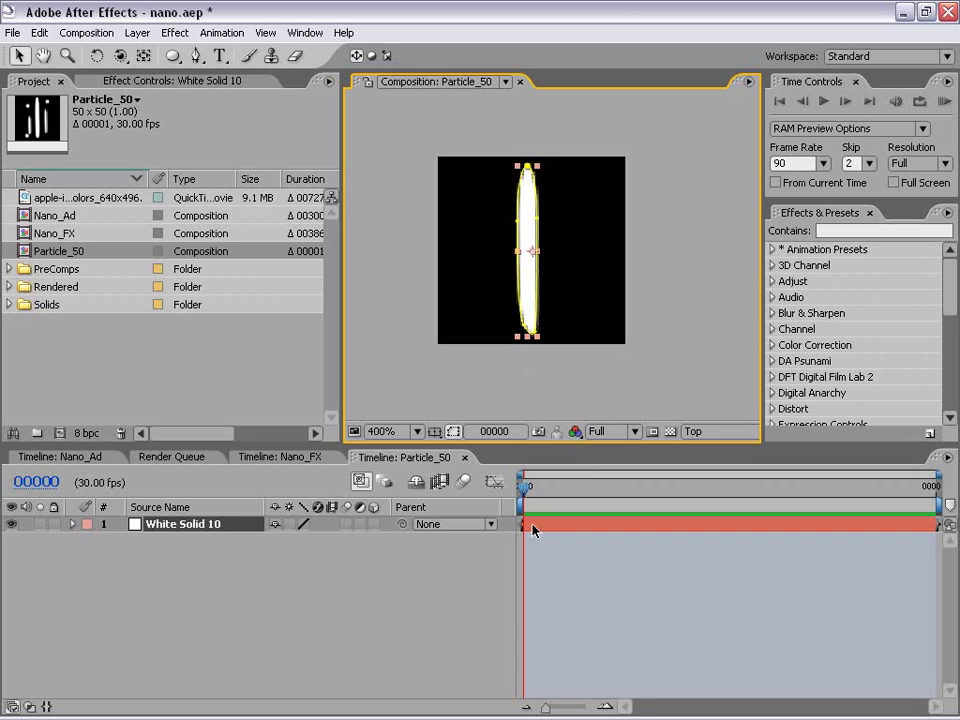
left_click(562, 567)
left_click(550, 525)
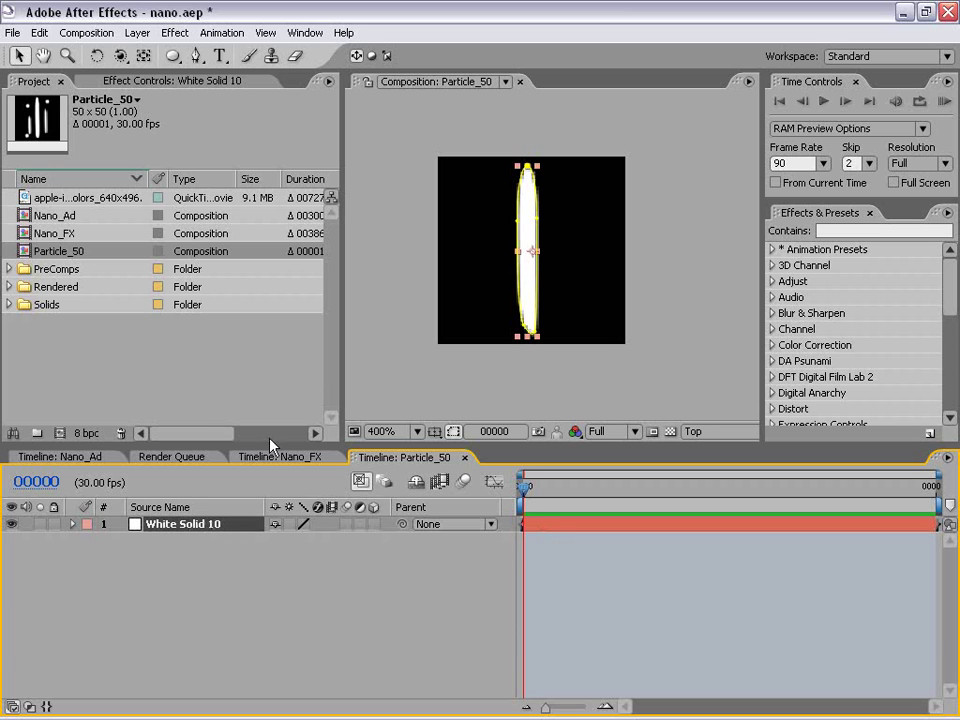
Duplicate the streak and place a shorter, narrower copy on the left
key("ctrl+d")
key("ctrl+d")
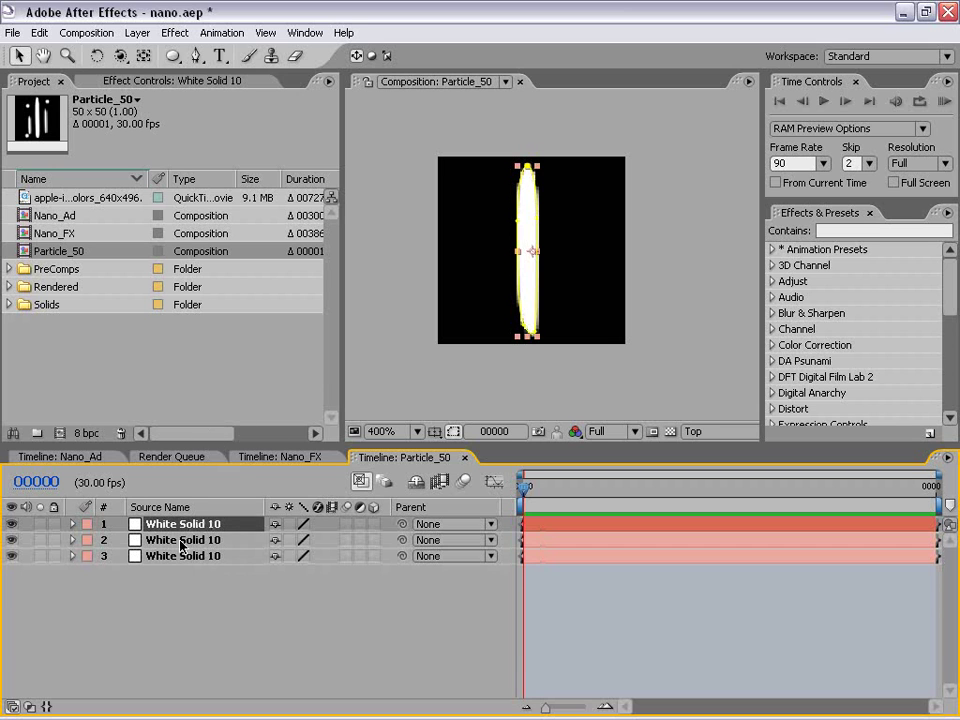
left_click(155, 540)
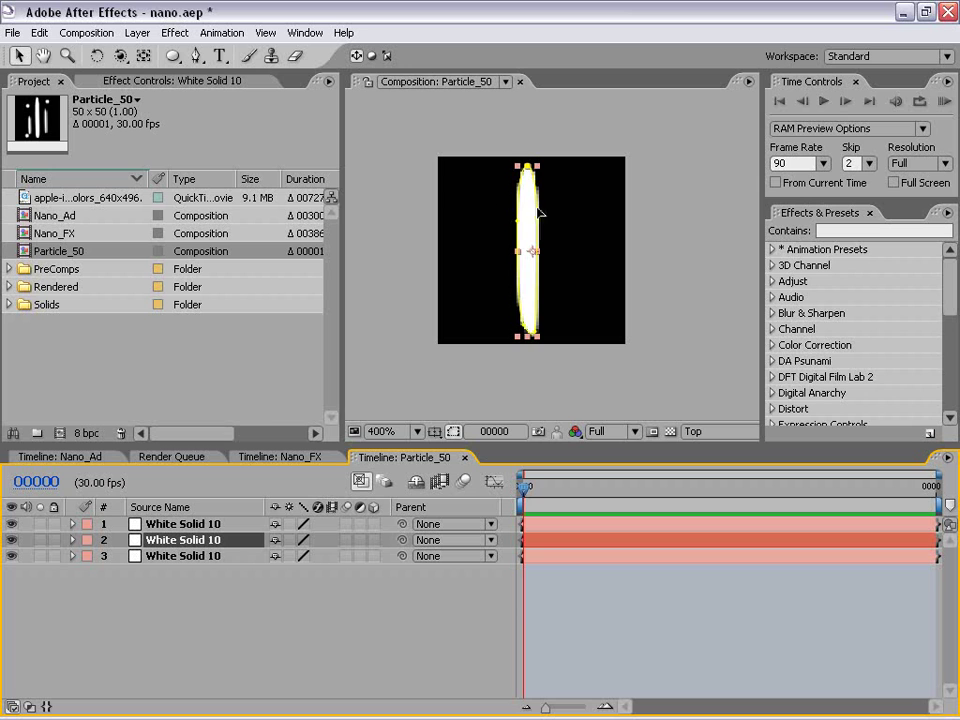
mouse_move(536, 211)
left_mouse_down()
mouse_move(512, 211)
mouse_move(488, 249)
left_mouse_up()
key("period")
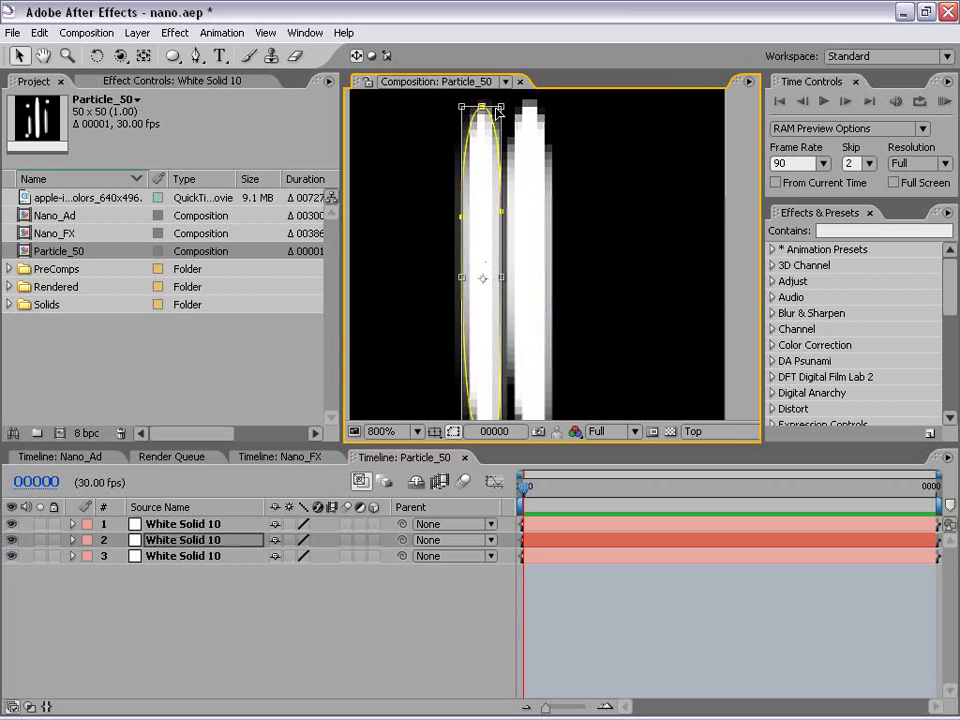
left_click_drag(501, 107, 476, 268)
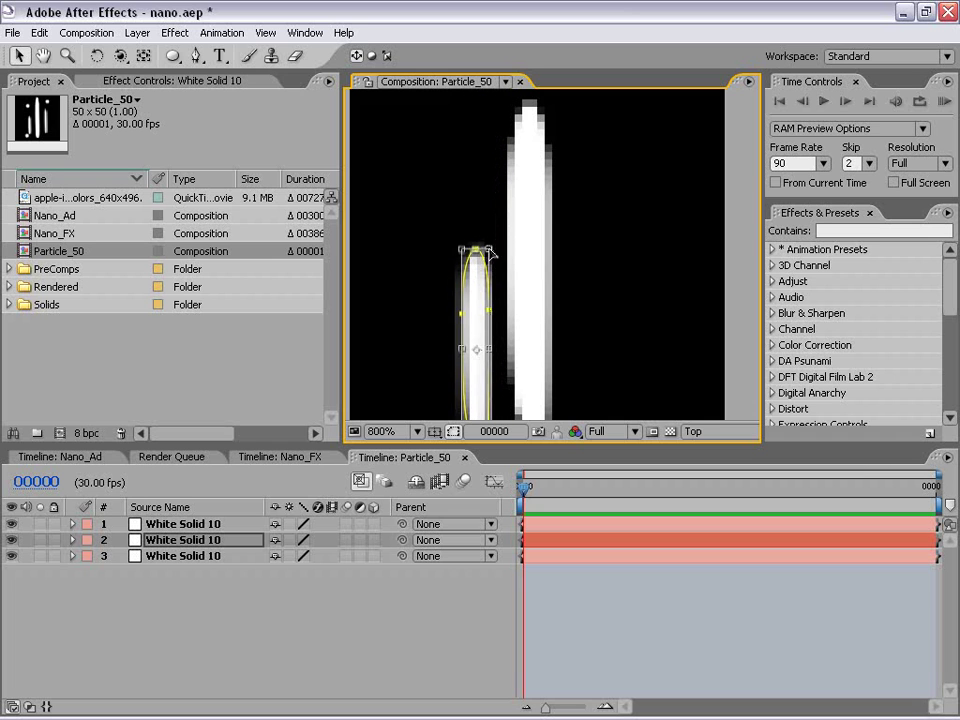
key("comma")
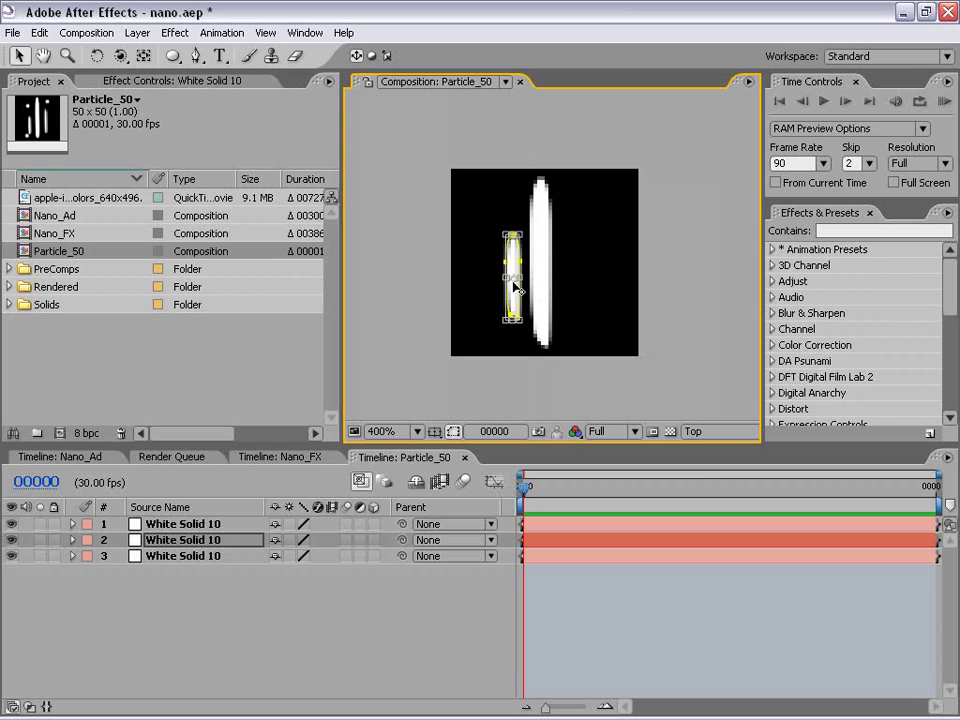
key("period")
left_click_drag(485, 297, 483, 303)
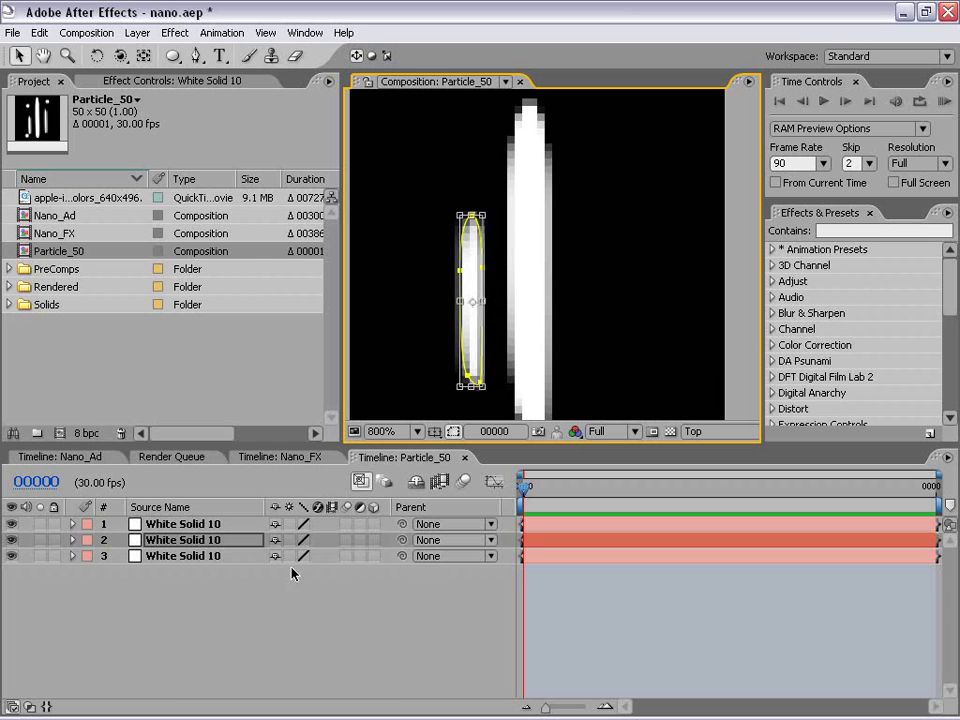
Move another copy right of the tall centre streak and shorten it to medium length
left_click(183, 601)
left_click(195, 524)
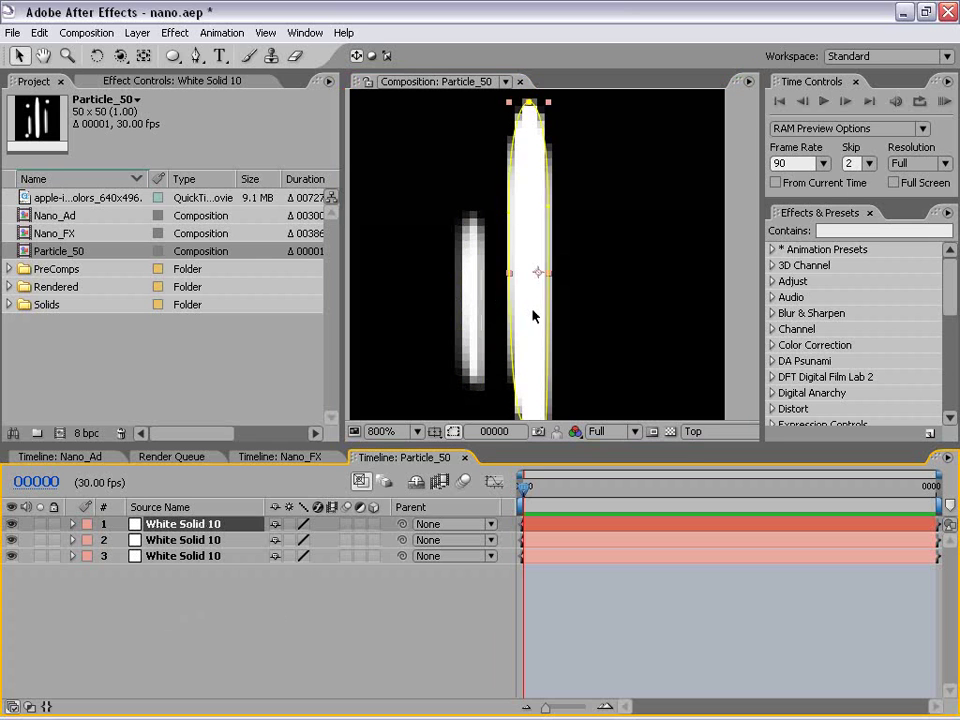
left_click_drag(536, 315, 575, 318)
key("comma")
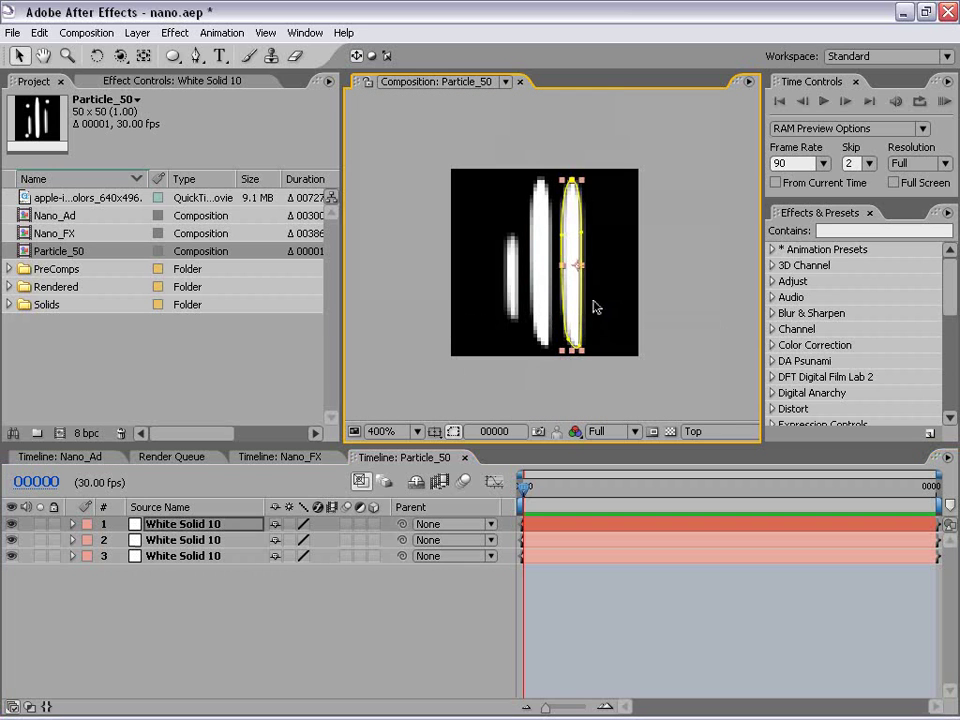
left_click(579, 315)
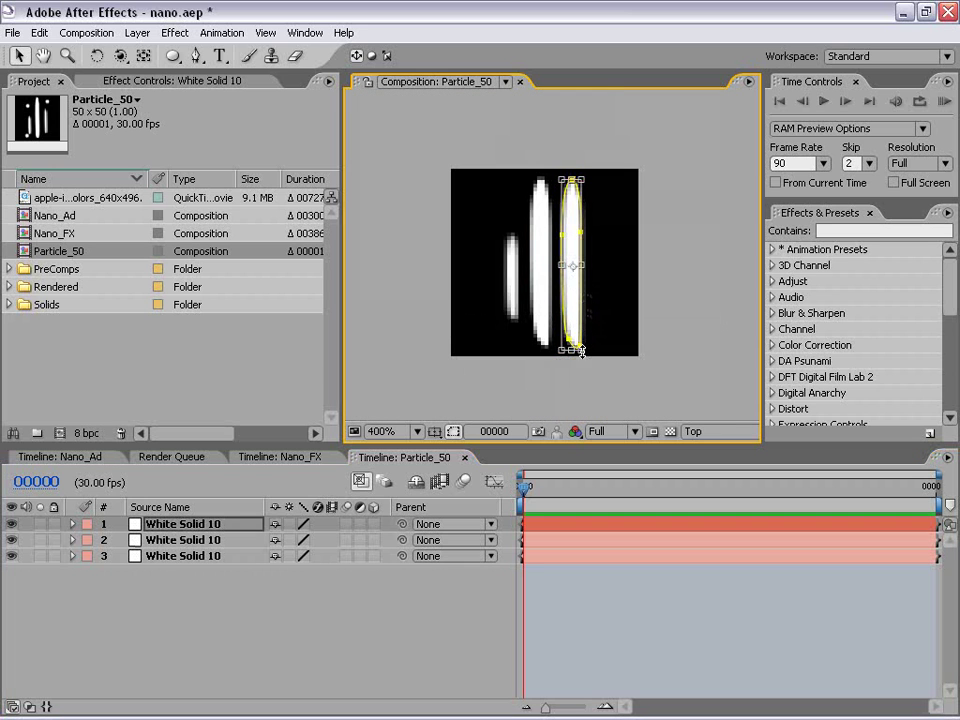
left_click_drag(581, 350, 576, 289)
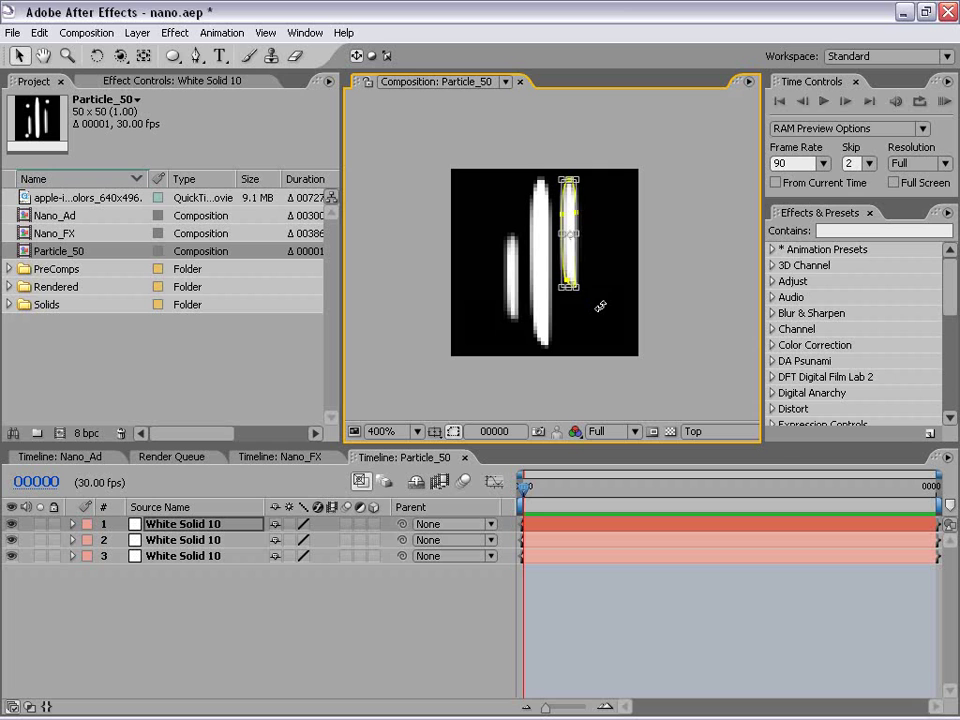
left_click(573, 280)
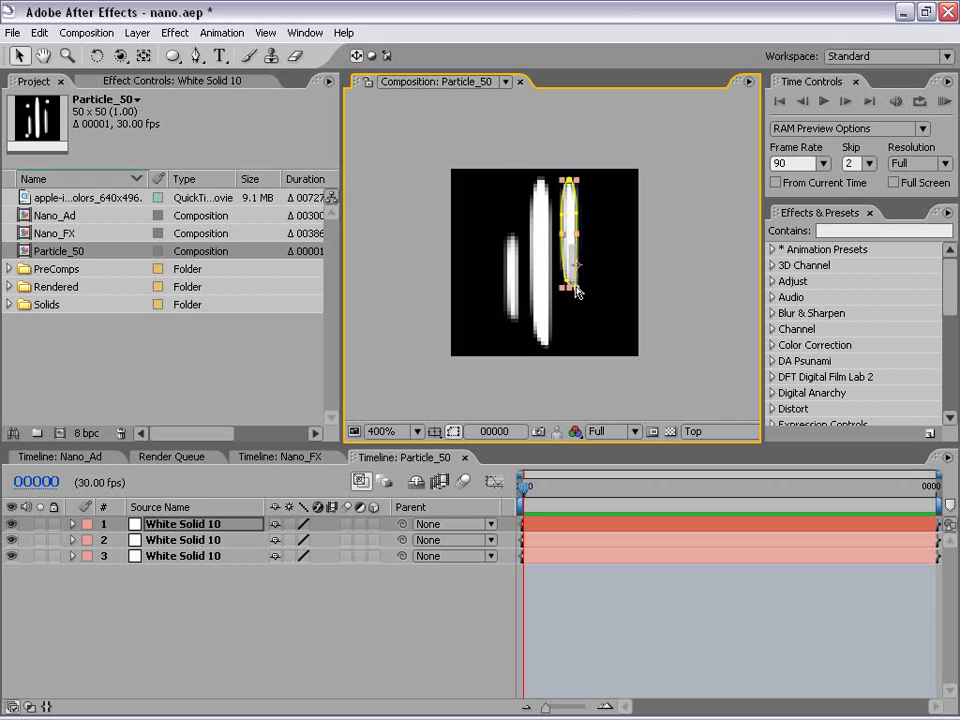
key("period")
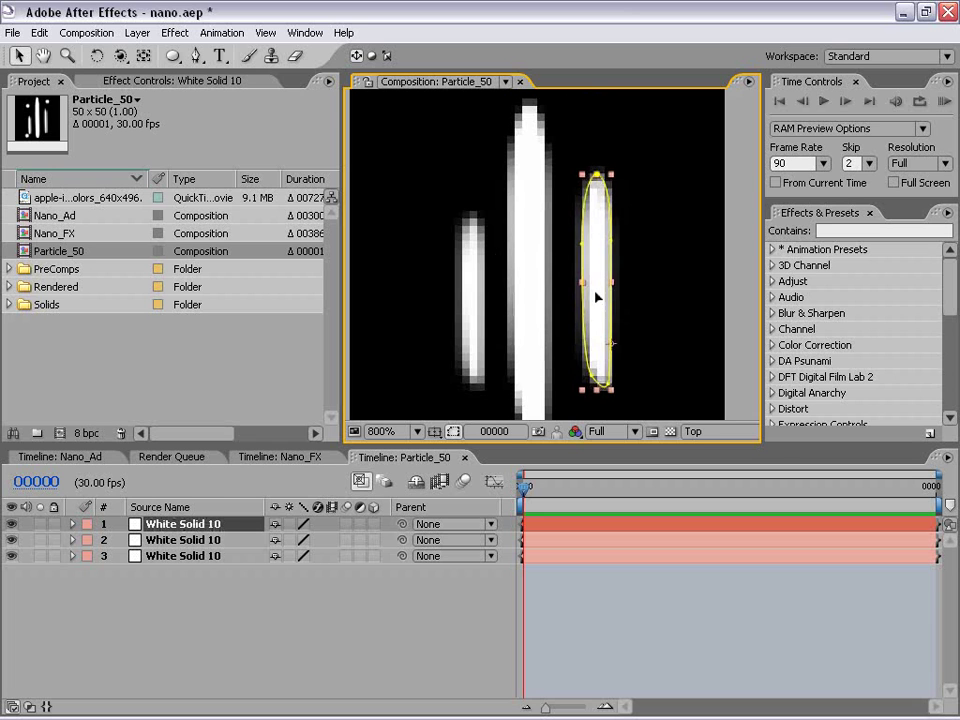
left_click(653, 298)
Create a new white solid and draw a small elliptical dot at the upper left
key("comma")
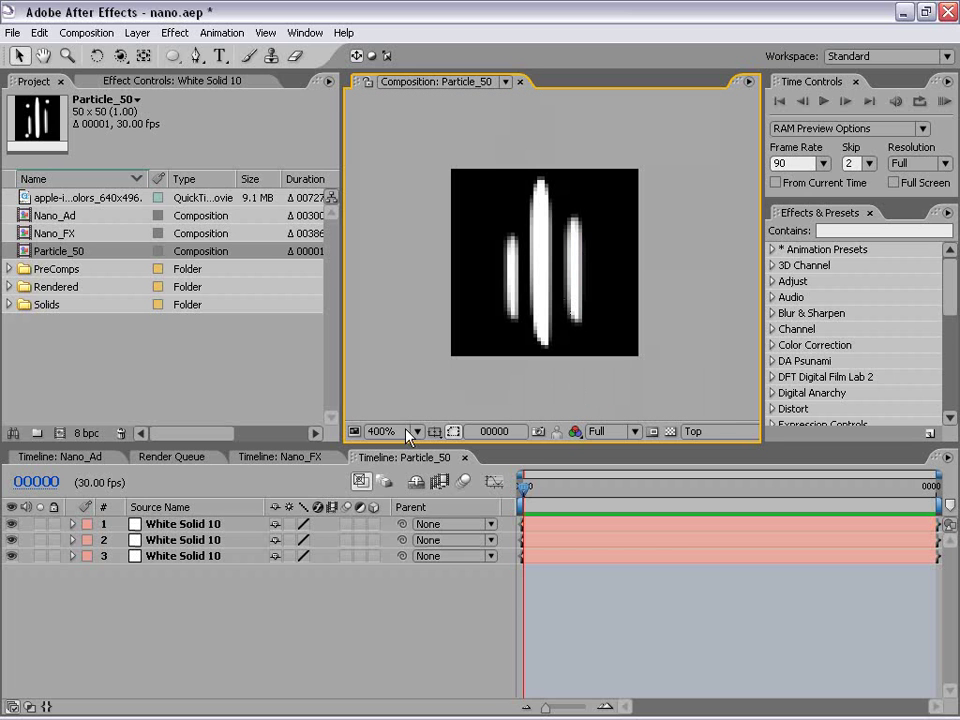
left_click(137, 32)
mouse_move(150, 52)
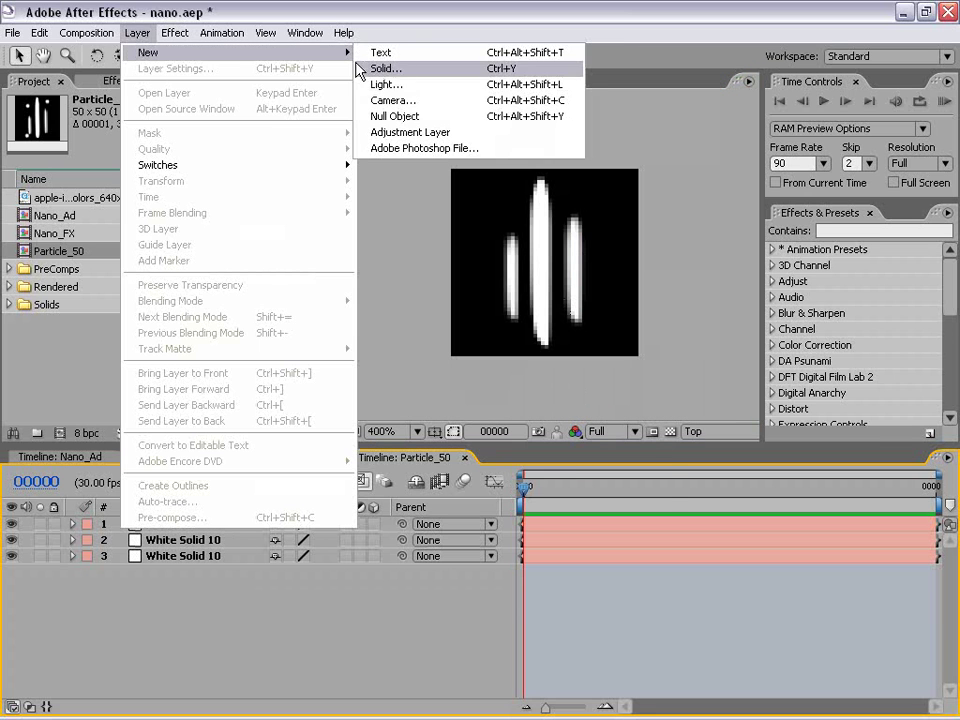
left_click(380, 68)
left_click(514, 470)
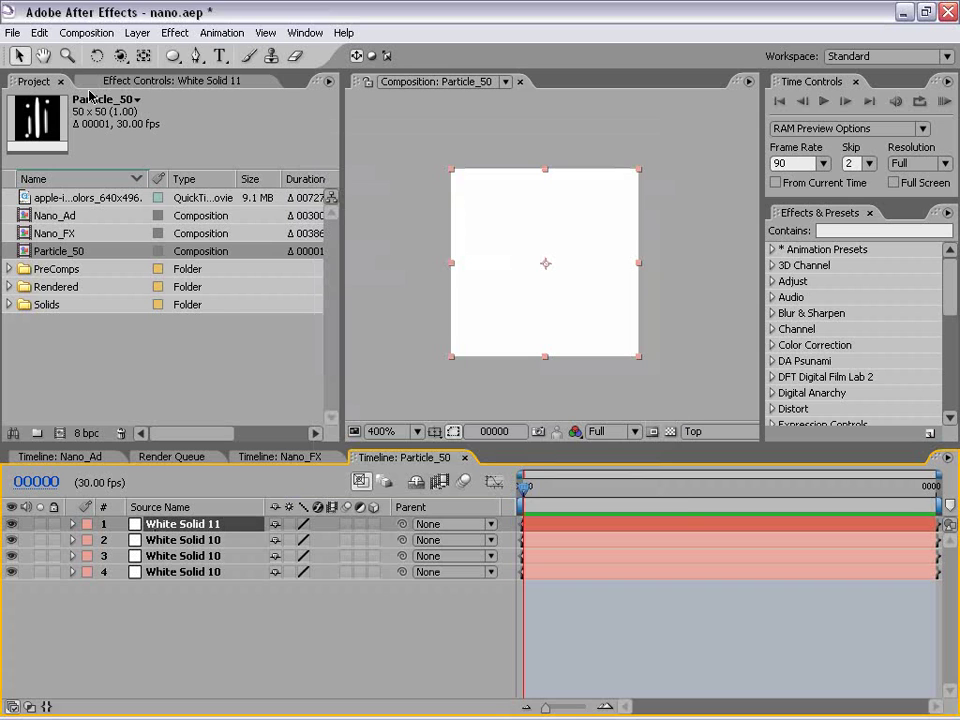
left_click(173, 58)
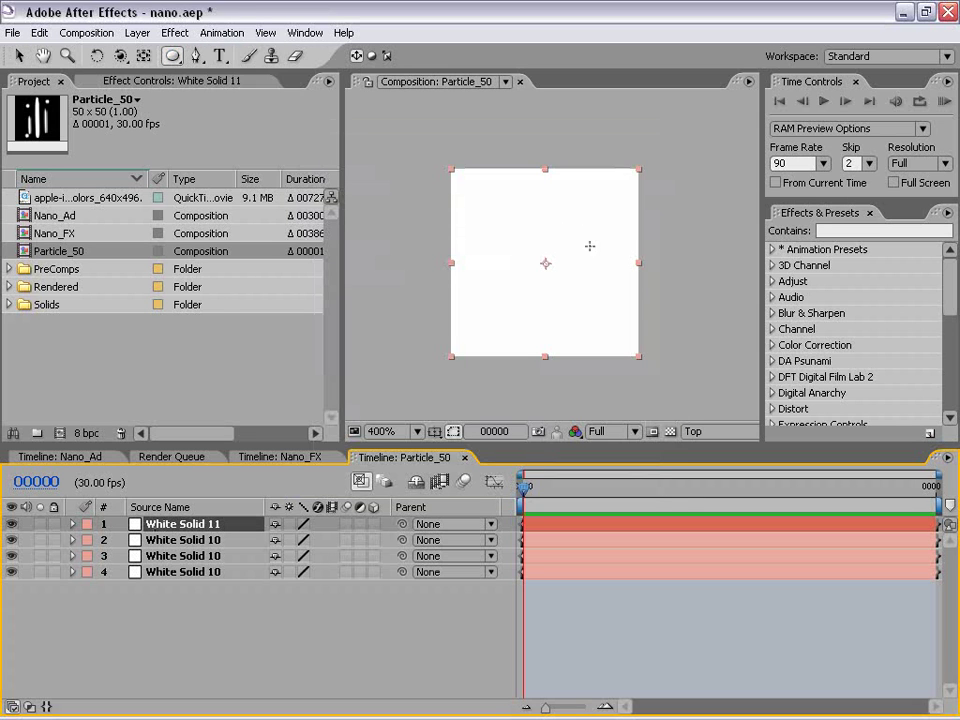
left_click(190, 79)
key("period")
left_click_drag(456, 153, 495, 199)
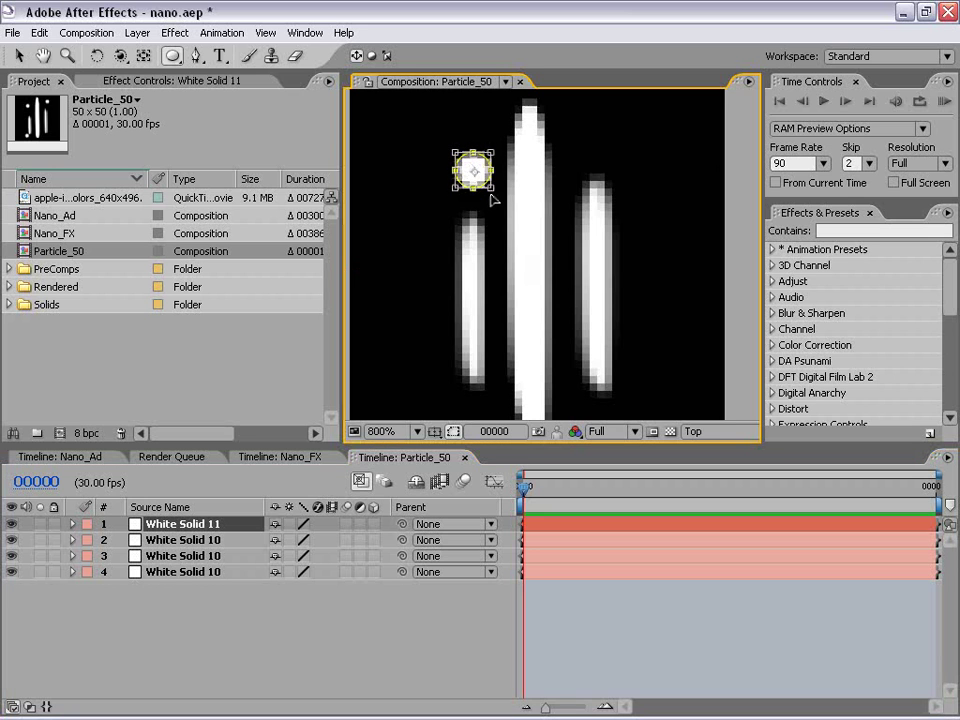
Duplicate the dot twice and spread the copies around the streaks
left_click(18, 56)
left_click(588, 552)
scroll(565, 340, "down", 1)
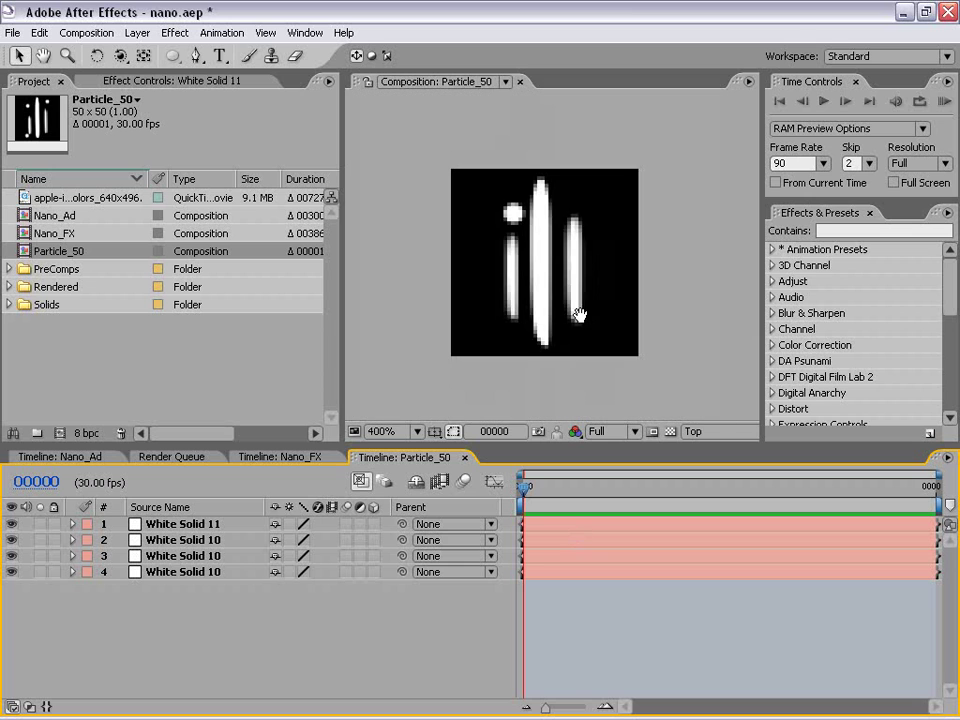
scroll(510, 222, "up", 1)
mouse_move(476, 168)
left_mouse_down()
mouse_move(463, 170)
mouse_move(632, 143)
left_mouse_up()
key("ctrl+d")
scroll(600, 190, "down", 1)
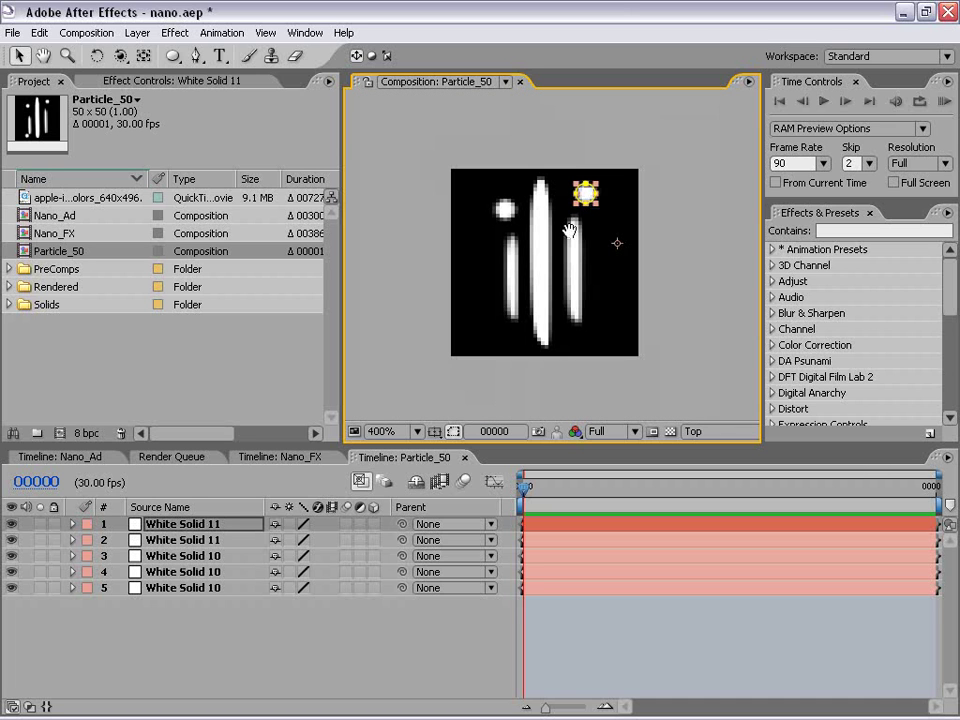
key("ctrl+d")
left_click_drag(588, 195, 507, 333)
Shorten the left streak from its bottom edge
left_click(510, 290)
key("Return")
left_click_drag(513, 321, 513, 310)
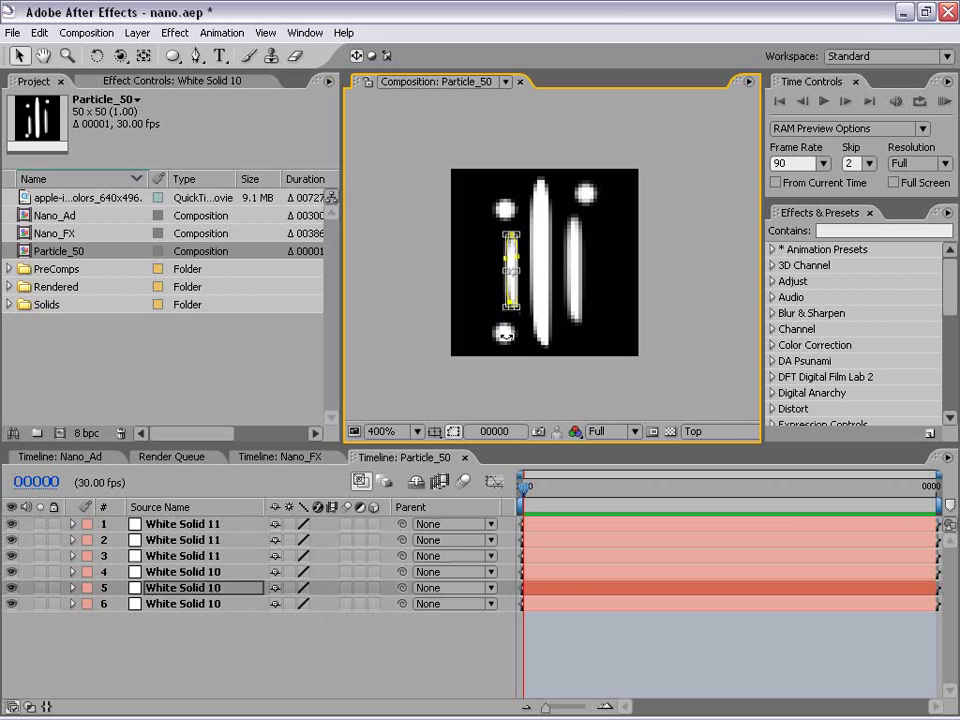
left_click(605, 640)
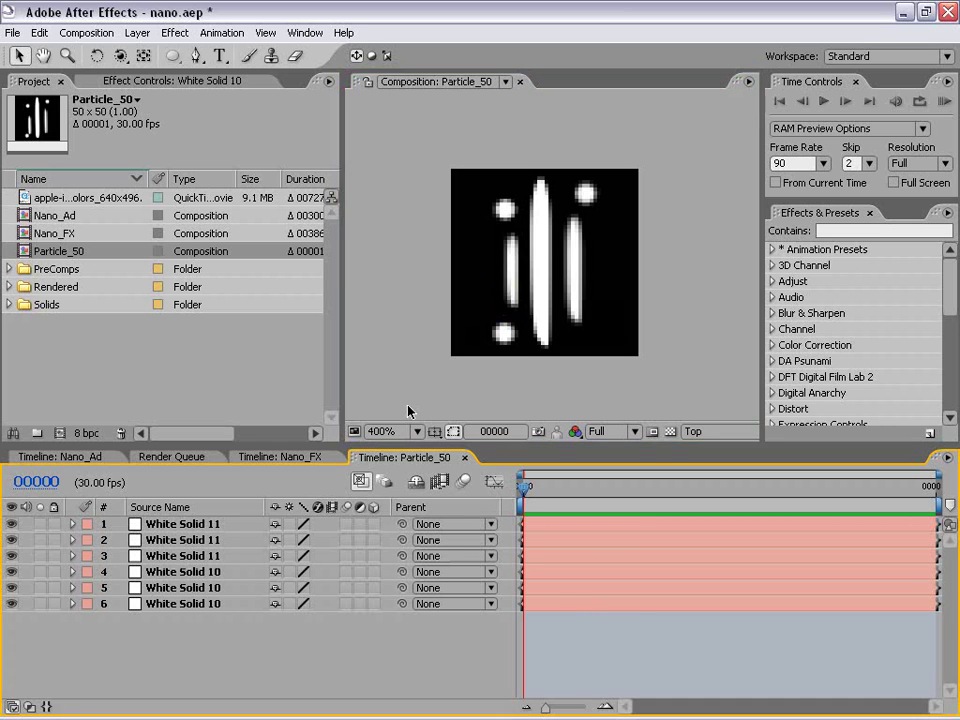
Set all six white solid layers to 10% opacity
left_click(508, 272)
left_click(181, 526)
left_click(182, 606, "shift")
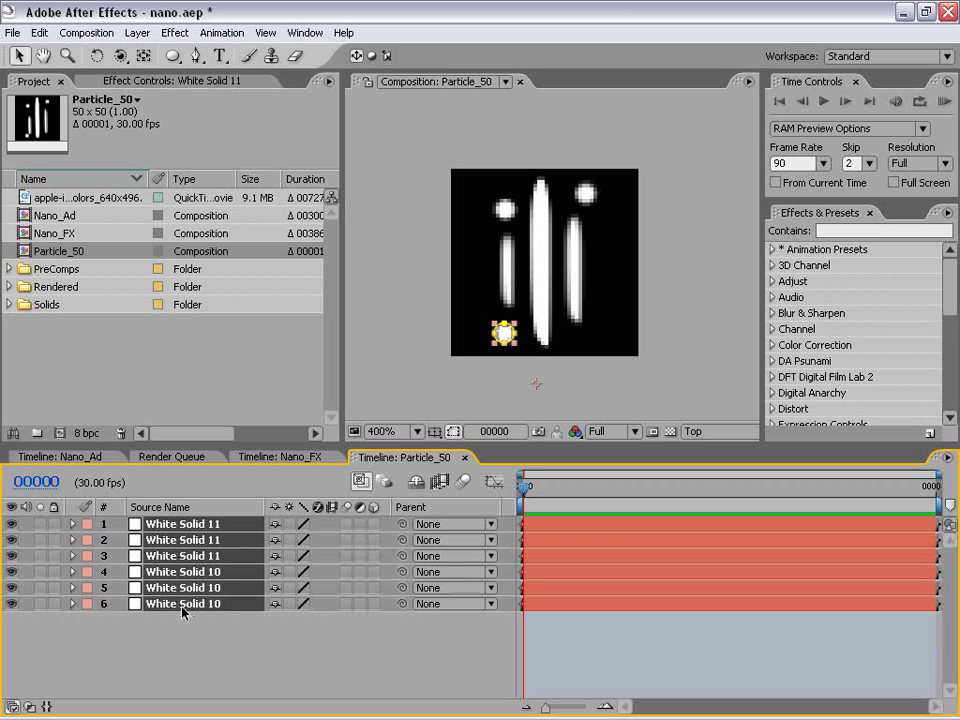
key("t")
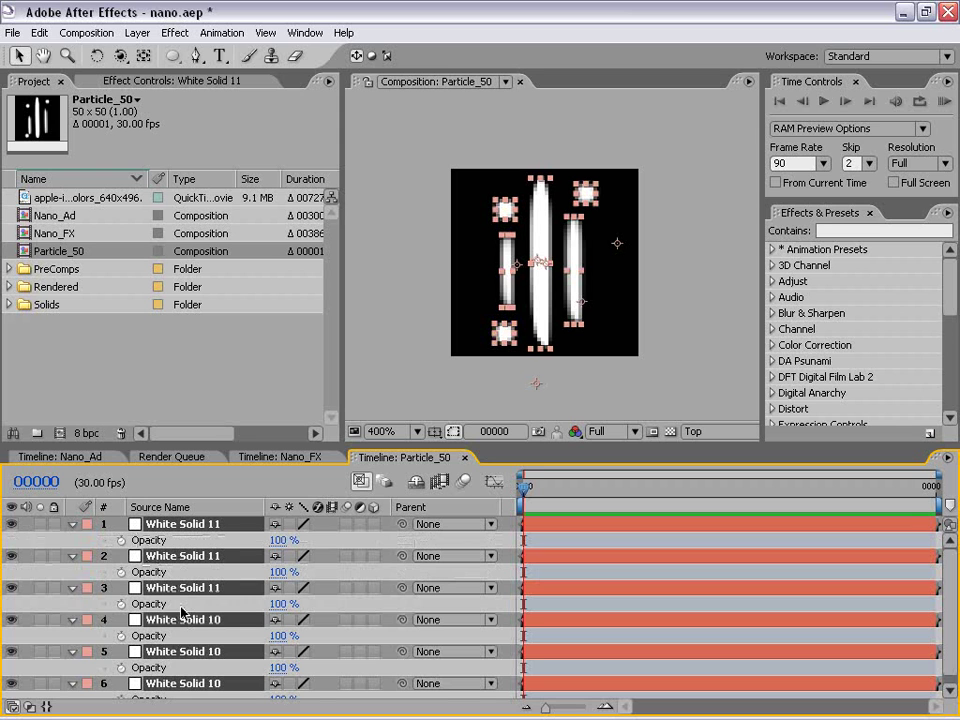
left_click_drag(197, 445, 197, 406)
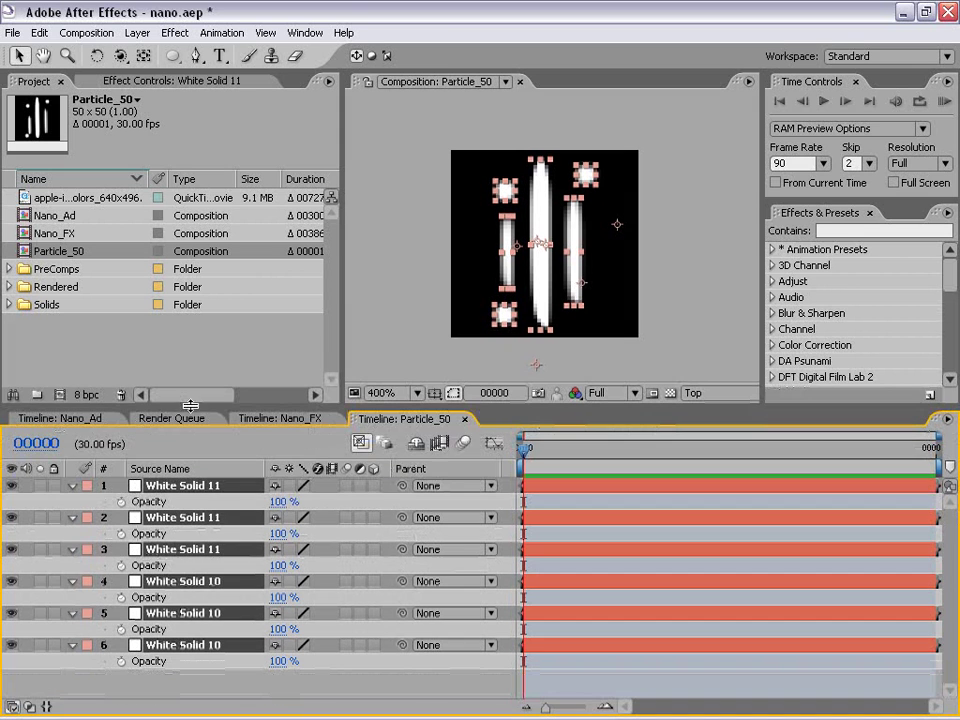
left_click(280, 501)
type("1")
key("Return")
left_click(328, 681)
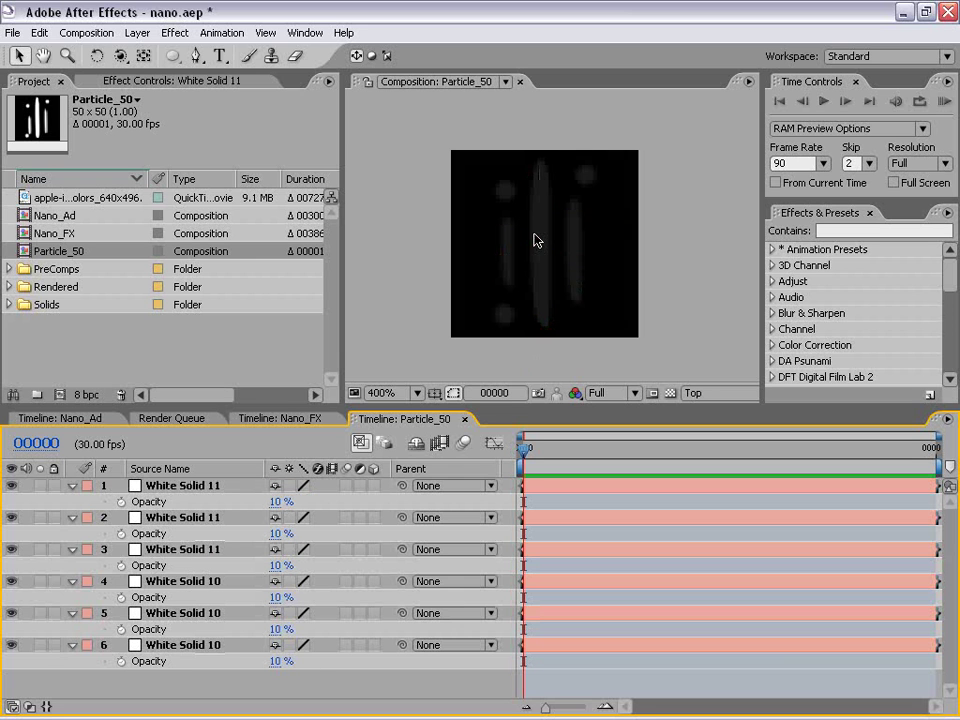
Raise the three dot layers to 25% opacity
left_click(72, 485)
left_click(183, 537, "shift")
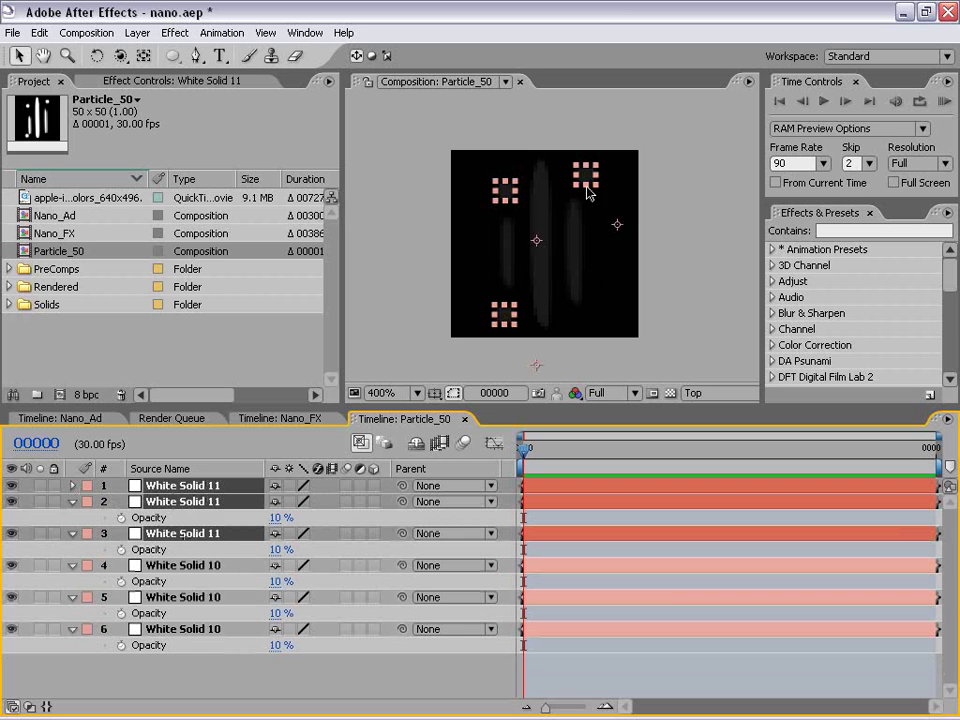
key("t")
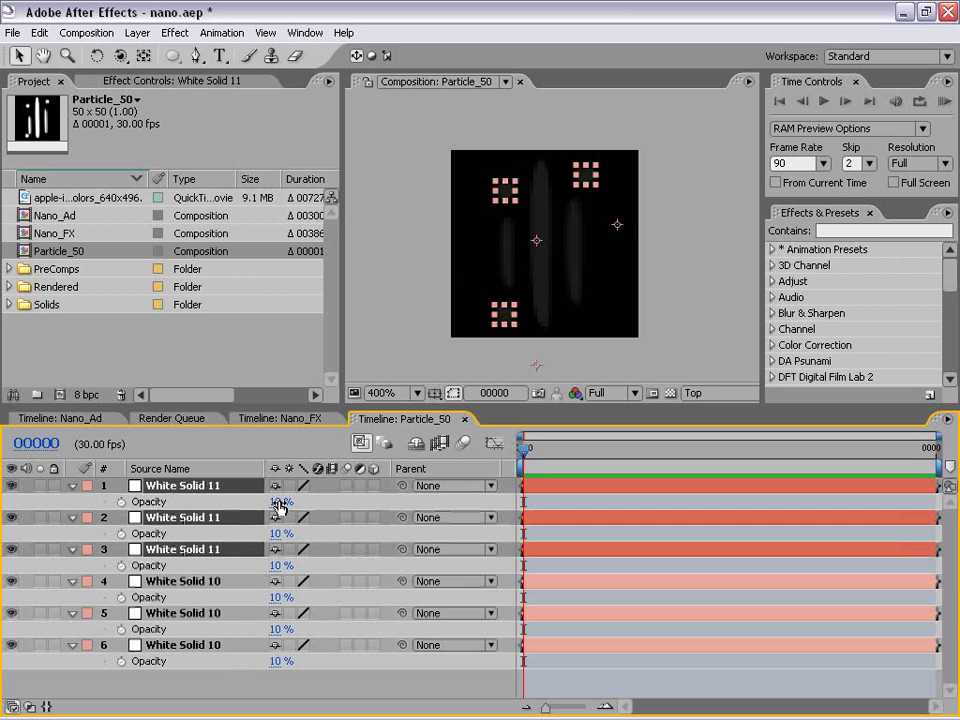
left_click(281, 501)
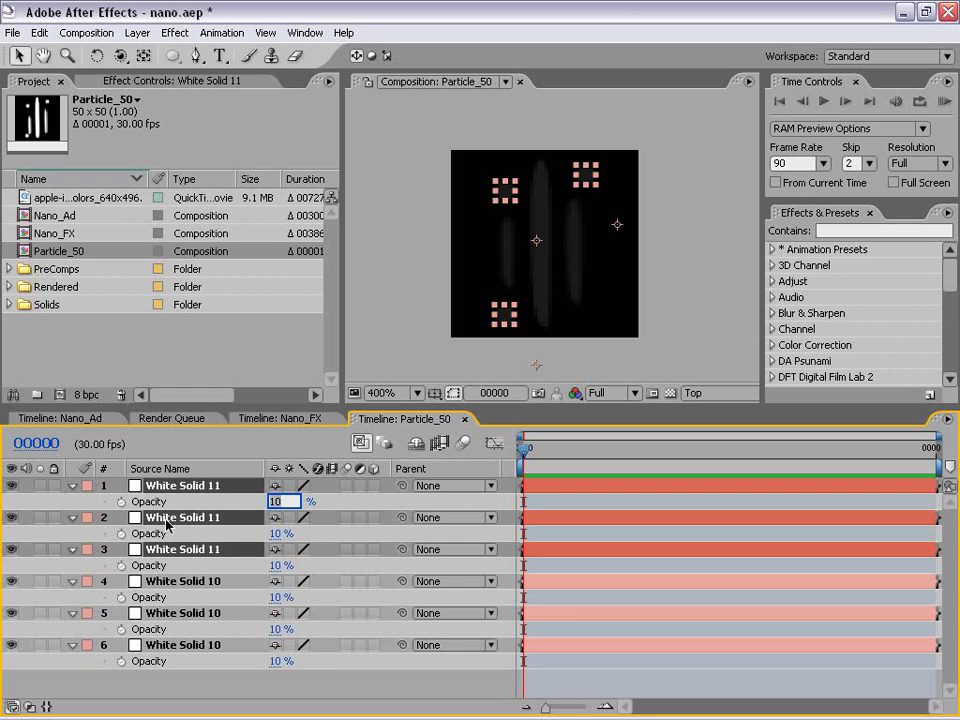
type("25")
key("Return")
key("F2")
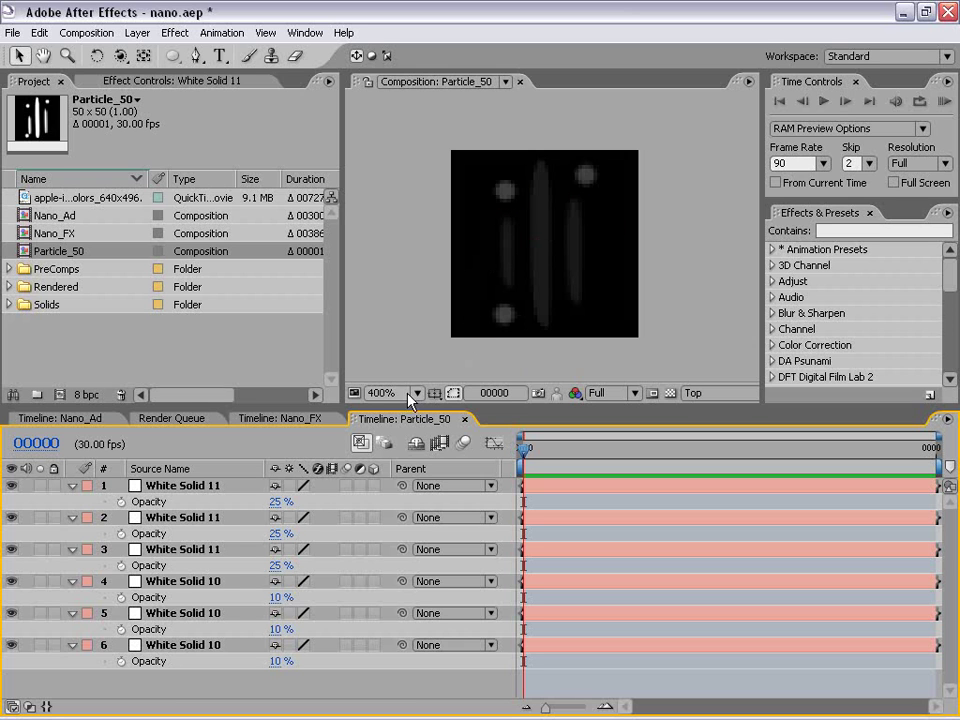
Drag Particle_50 into Nano_Ad as a hidden bottom layer, then select Particles
left_click(466, 420)
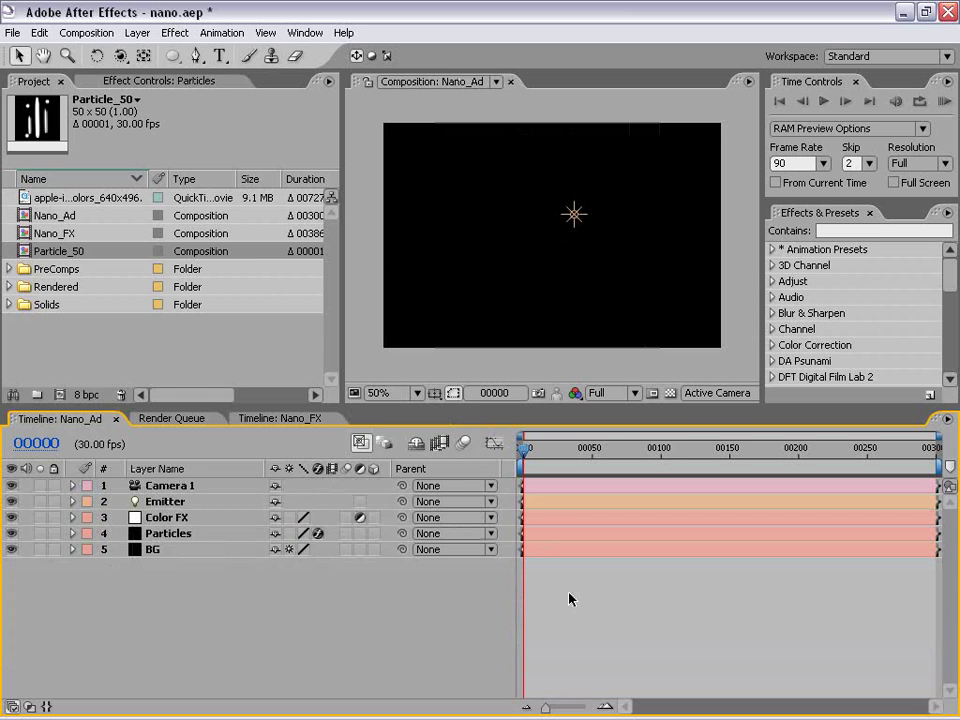
left_click(73, 268)
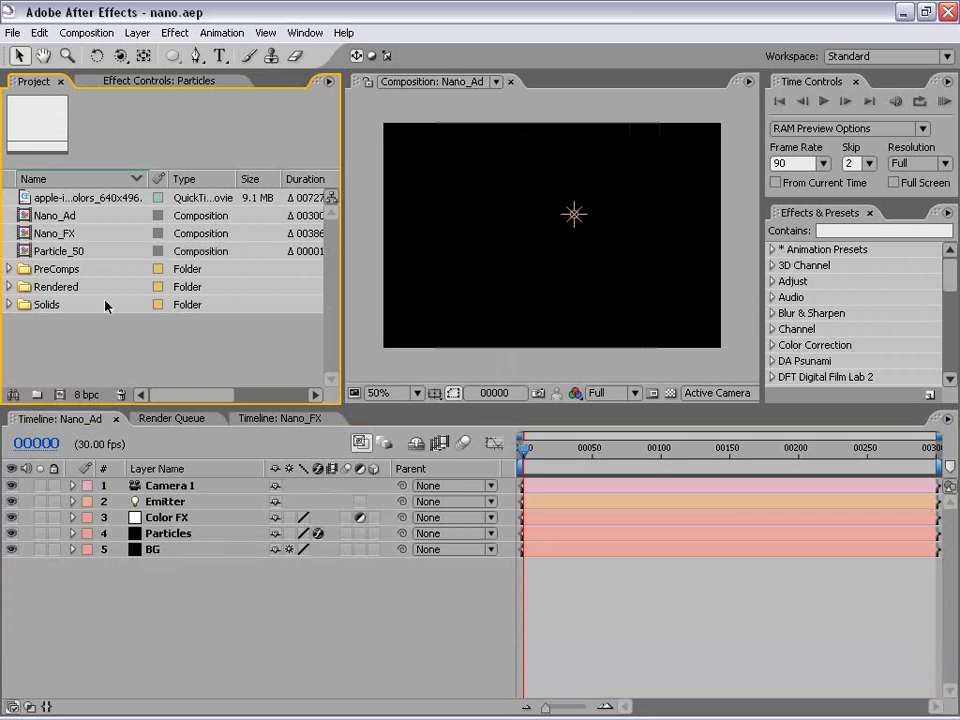
left_click(54, 251)
left_click_drag(54, 255, 196, 612)
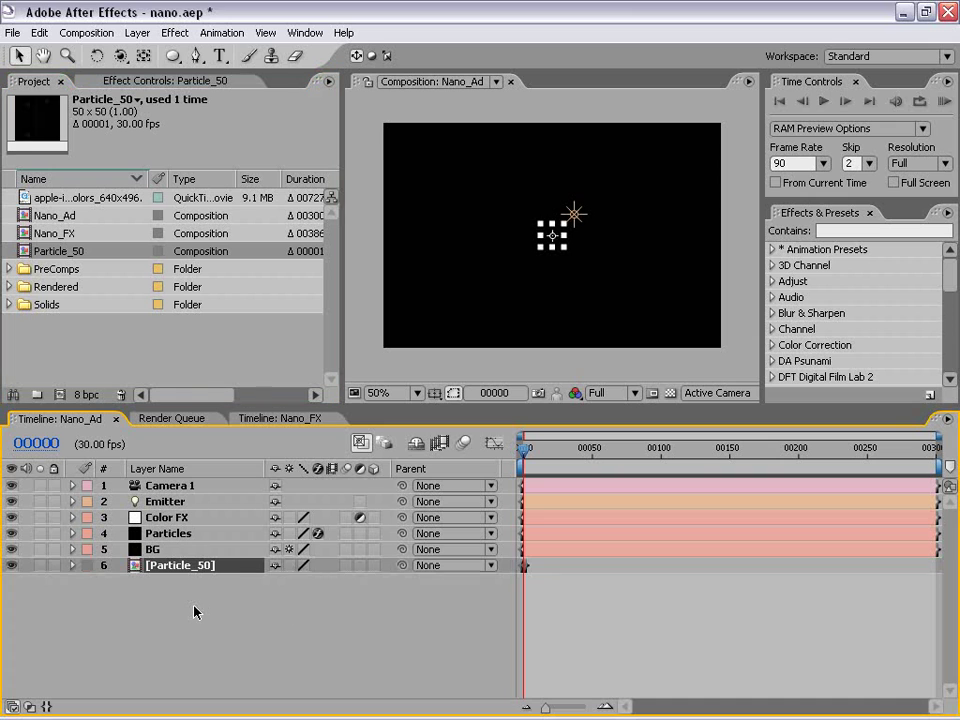
left_click(11, 565)
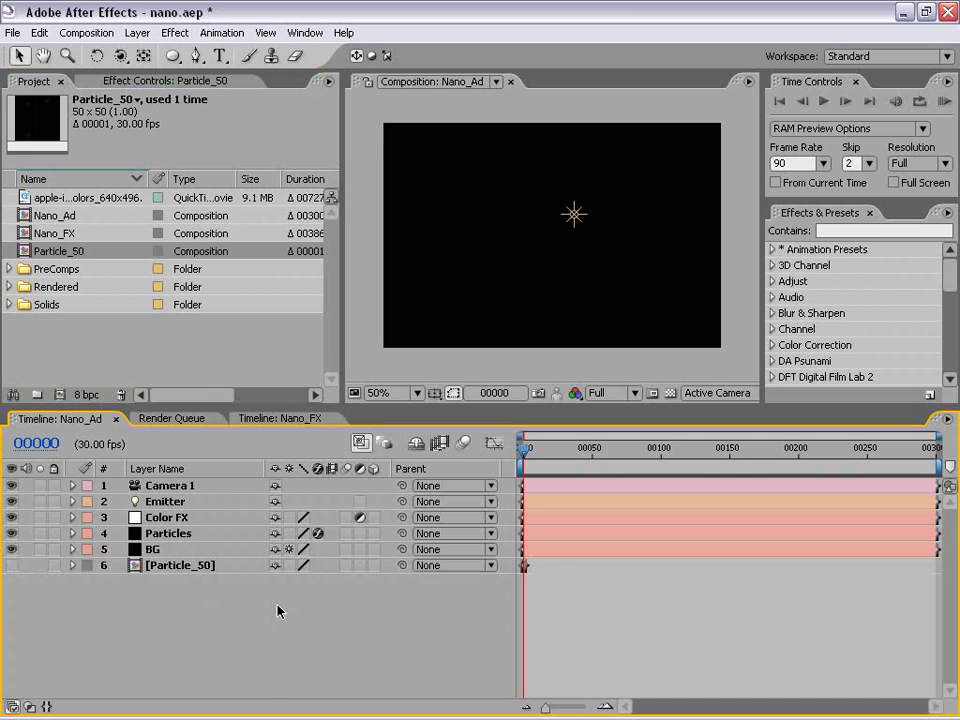
left_click(172, 535)
Show the Particles layer's Particular controls with the Particle group expanded
left_click(120, 81)
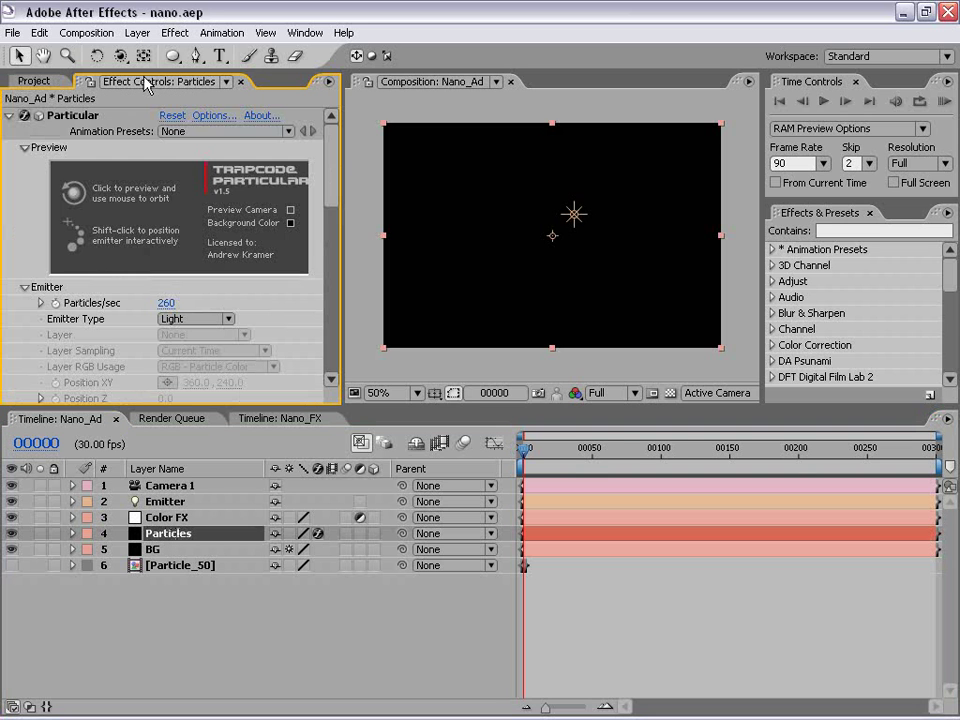
left_click_drag(186, 409, 186, 561)
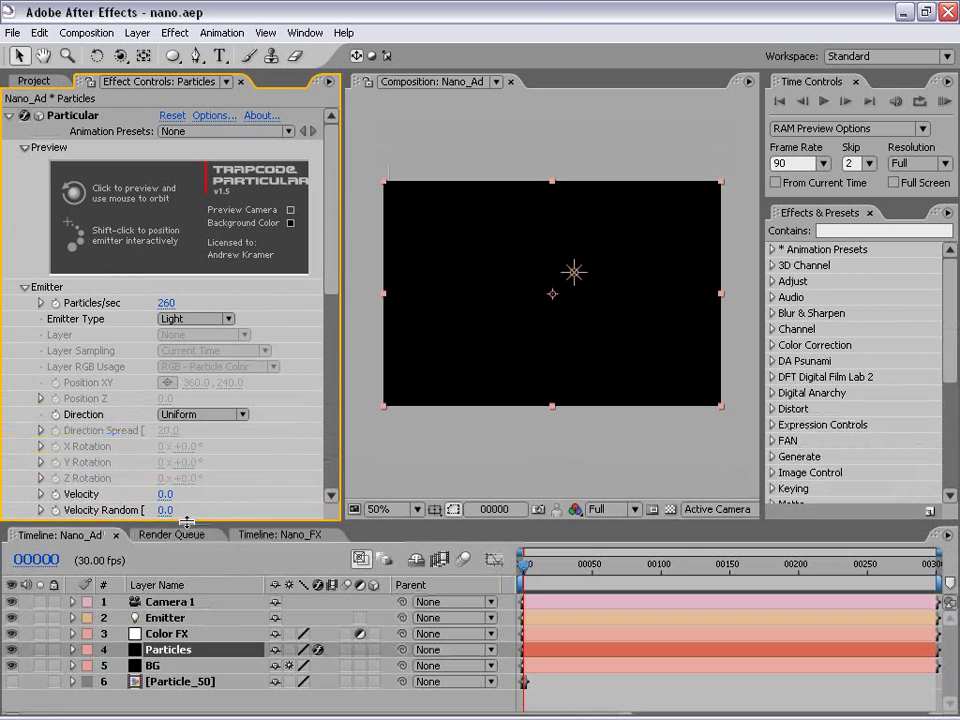
left_click_drag(332, 206, 341, 311)
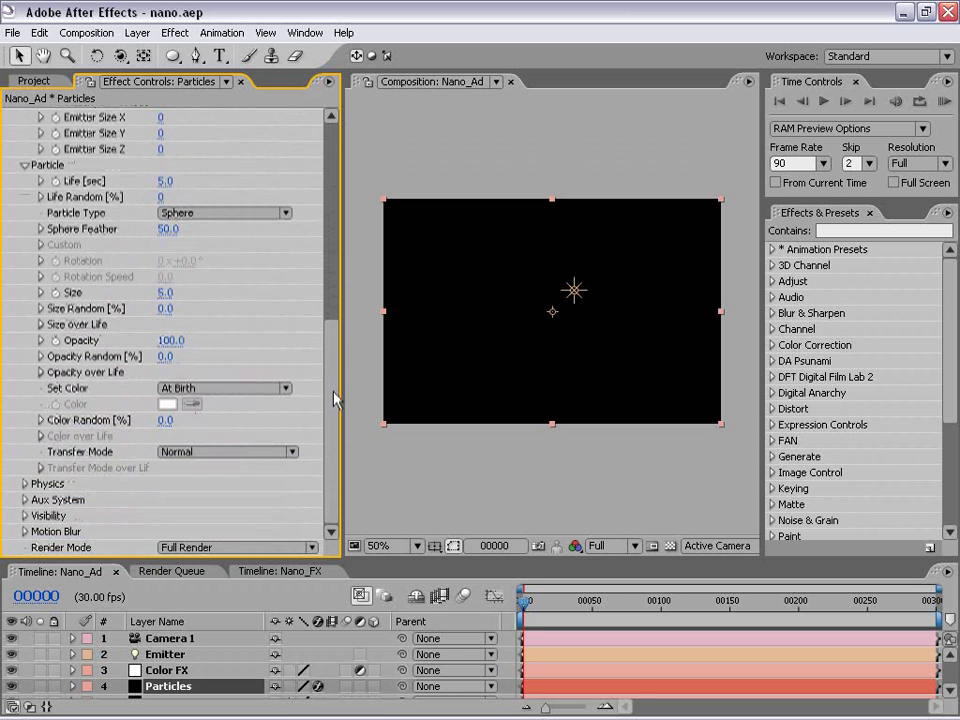
key("F3")
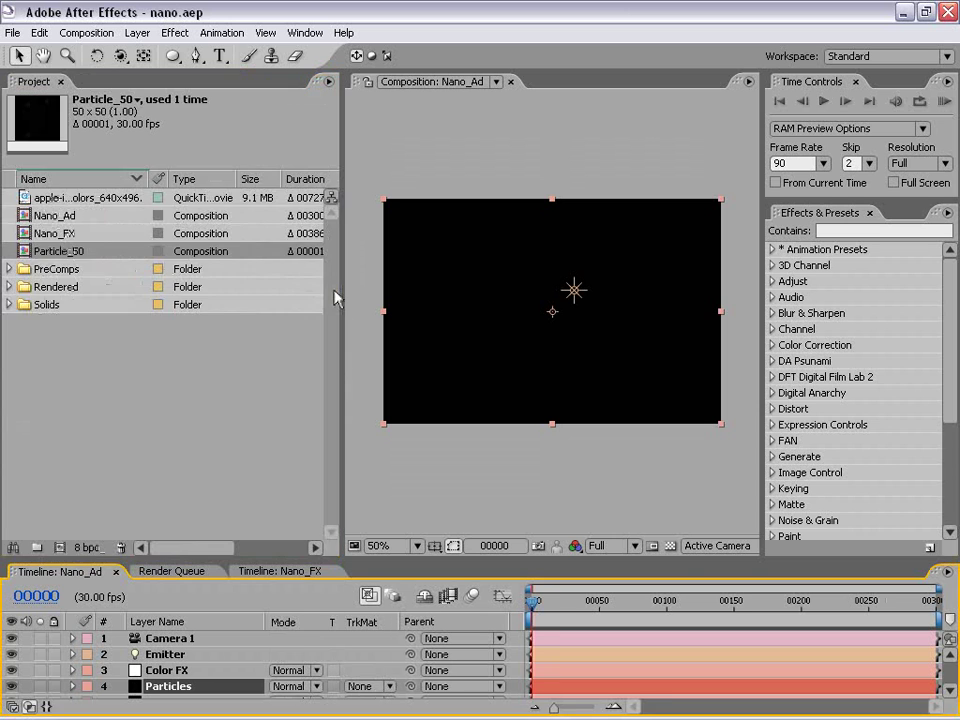
key("F3")
left_click_drag(333, 280, 325, 422)
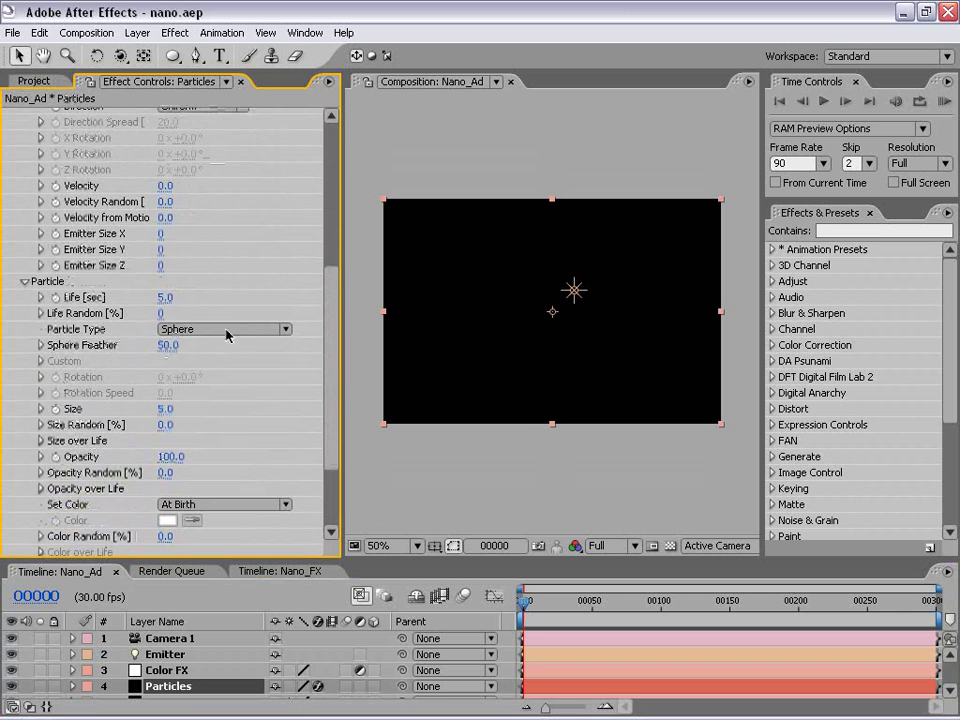
left_click(24, 282)
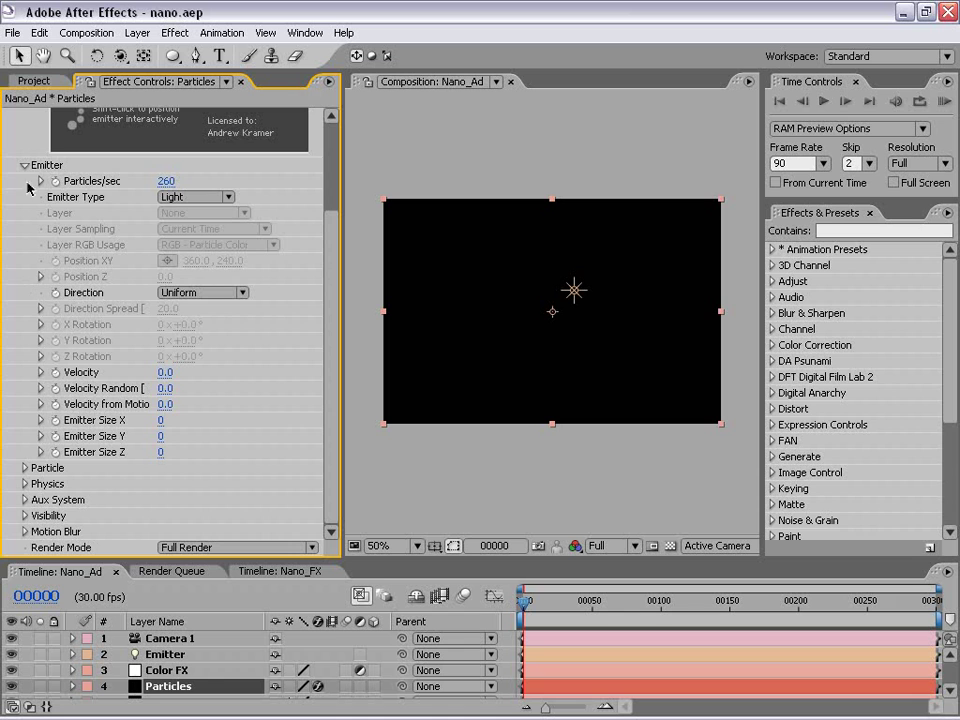
left_click(24, 166)
left_click(22, 302)
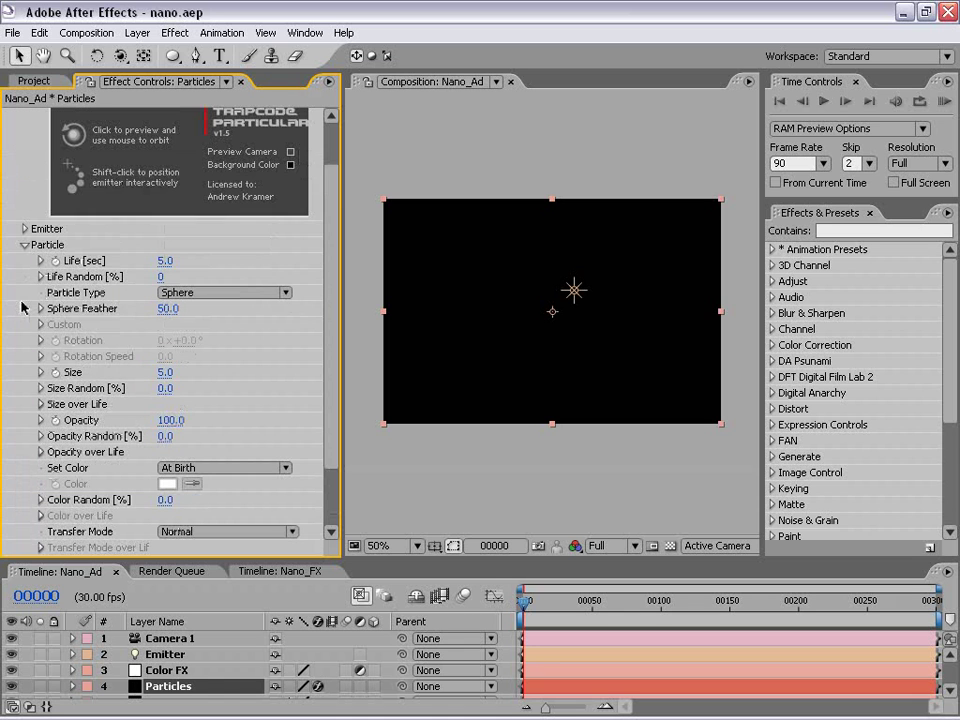
scroll(330, 328, "down", 2)
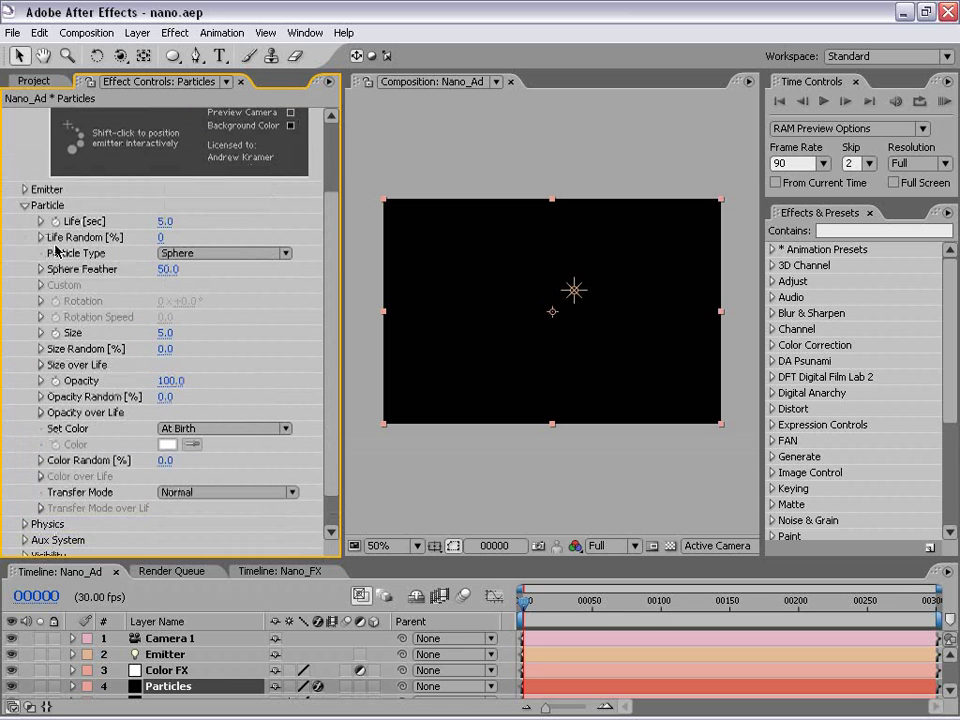
Set Particle Type to Custom using Particle_50, with Start at Birth - Loop sampling
left_click(170, 253)
left_click(200, 336)
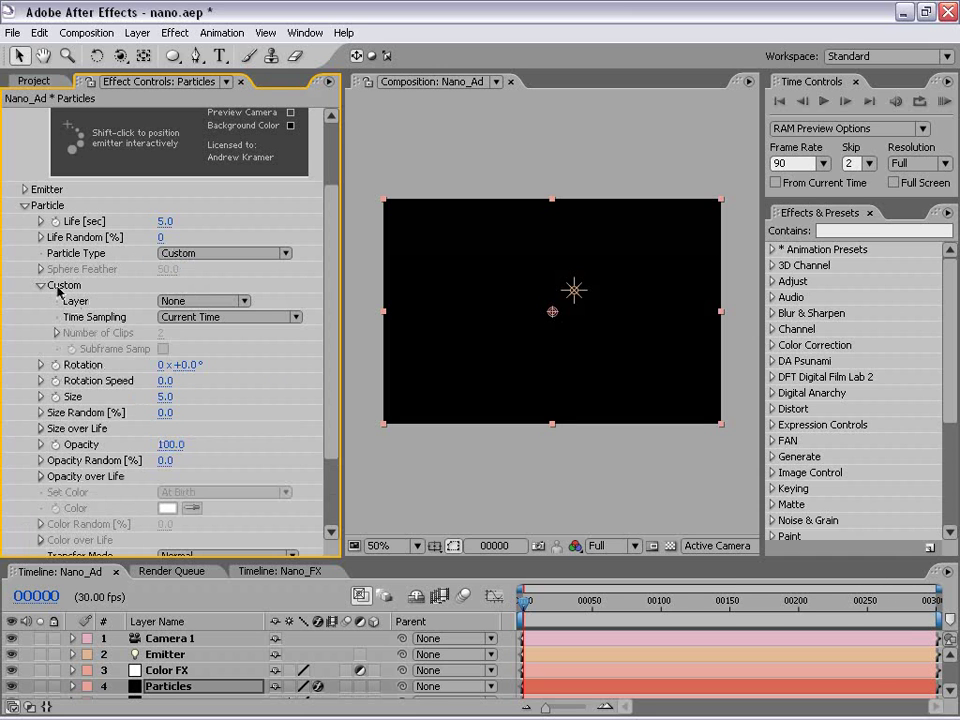
left_click(165, 302)
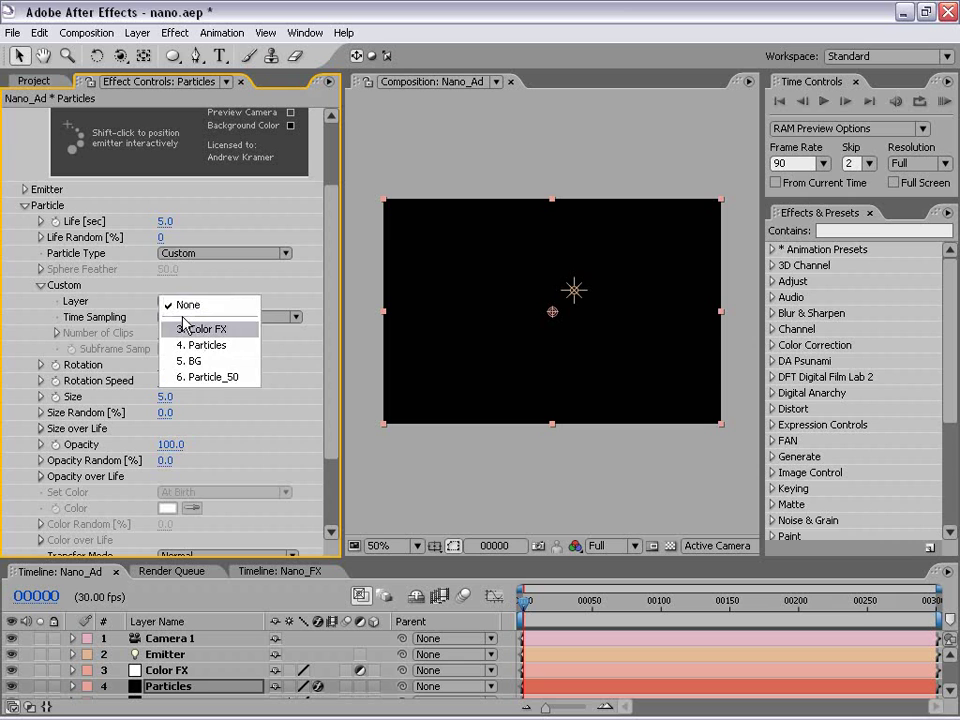
left_click(240, 378)
left_click(265, 317)
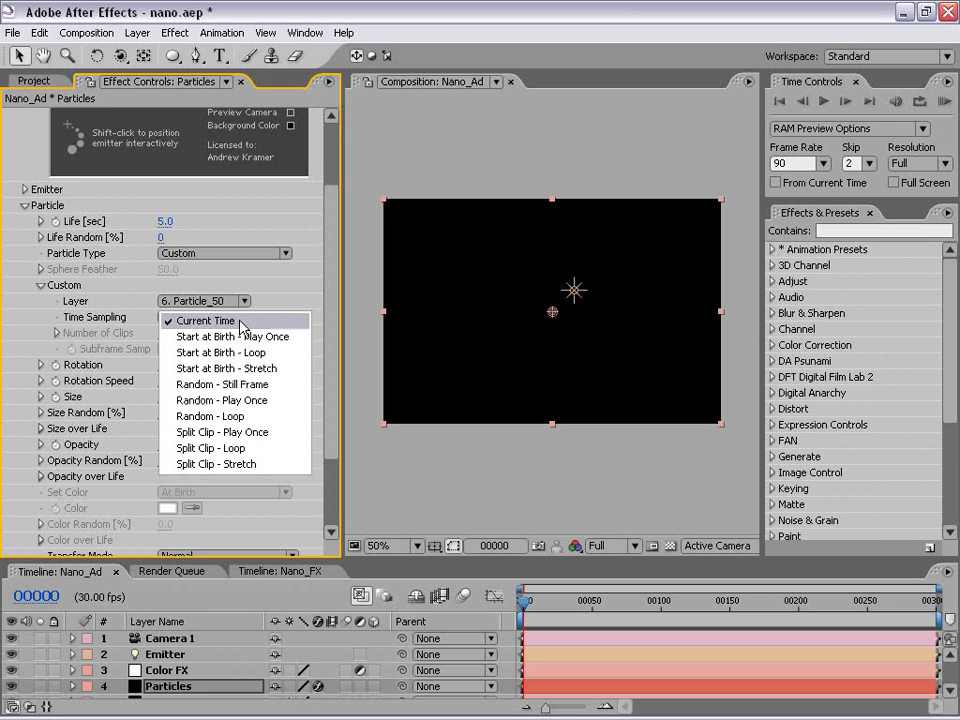
left_click(277, 355)
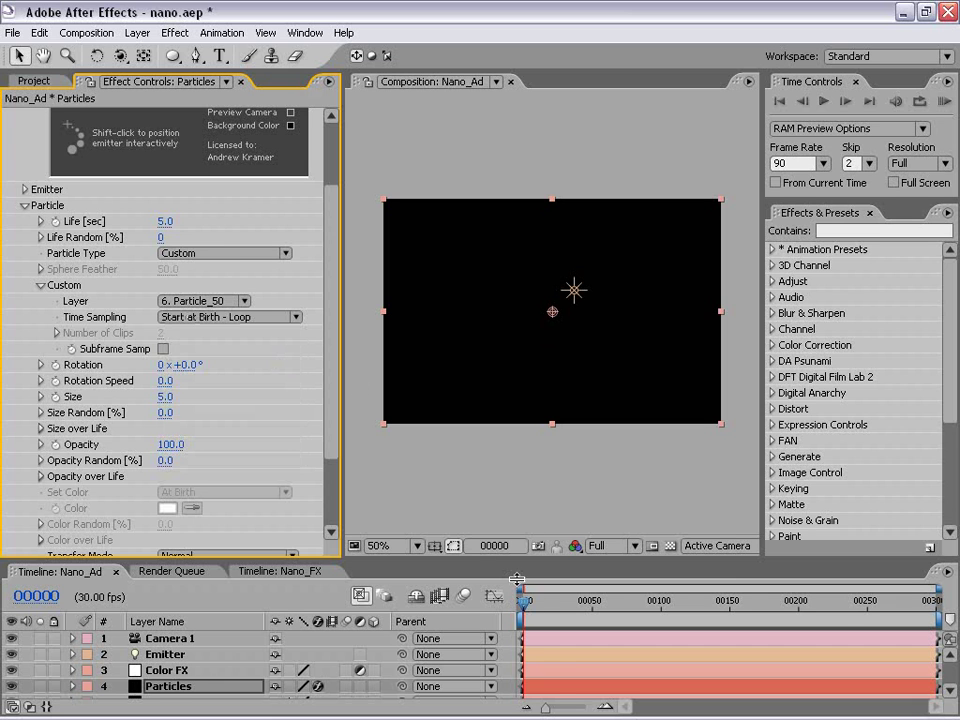
left_click_drag(513, 559, 513, 570)
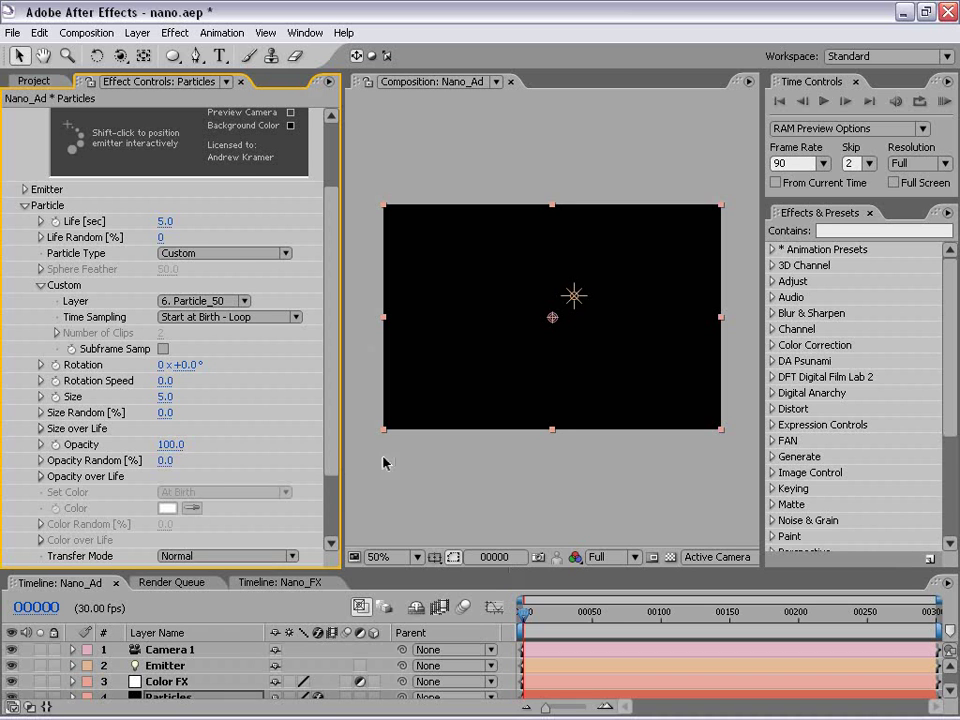
left_click_drag(353, 568, 350, 463)
left_click(162, 561)
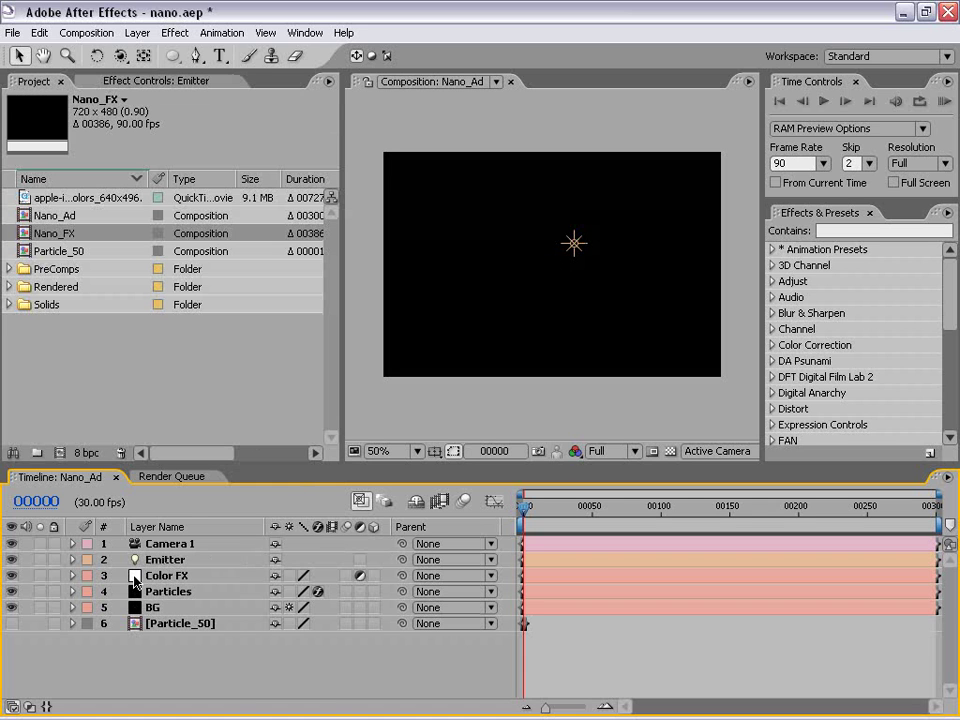
Add the expression wiggle(.5,100) to the Emitter layer's Position
left_click(166, 563)
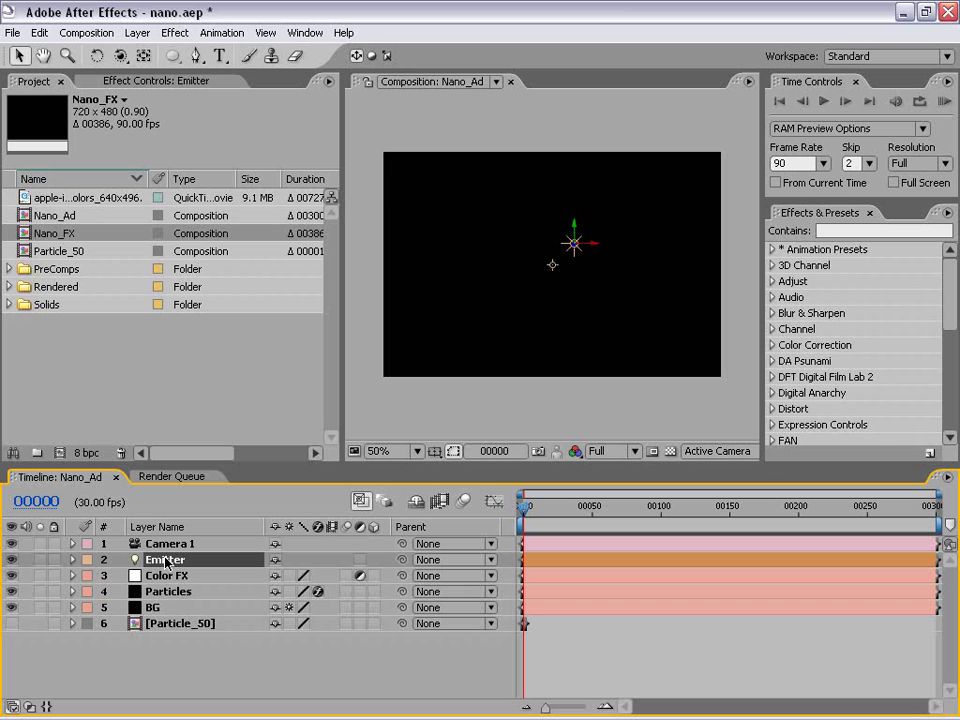
key("p")
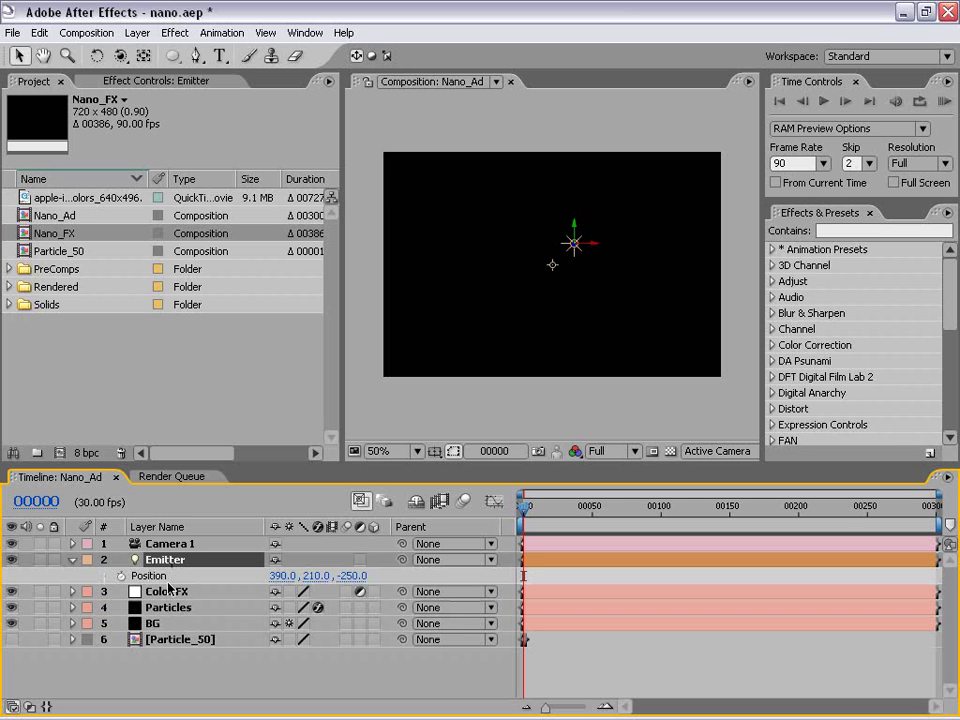
left_click(121, 576, "alt")
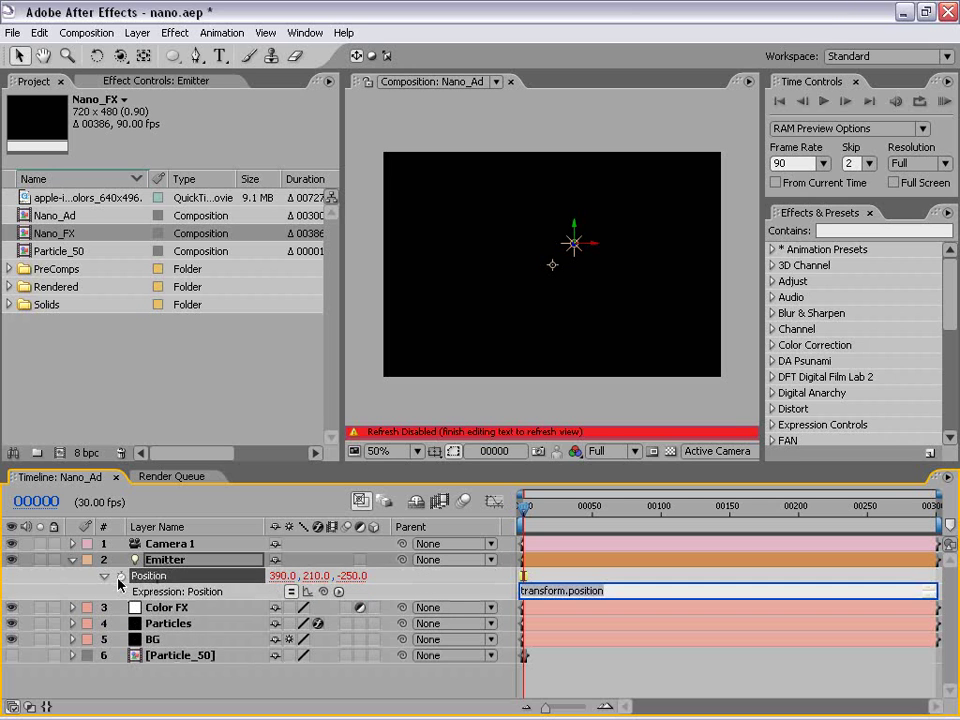
left_click(623, 592)
type("wiggle(.5,100")
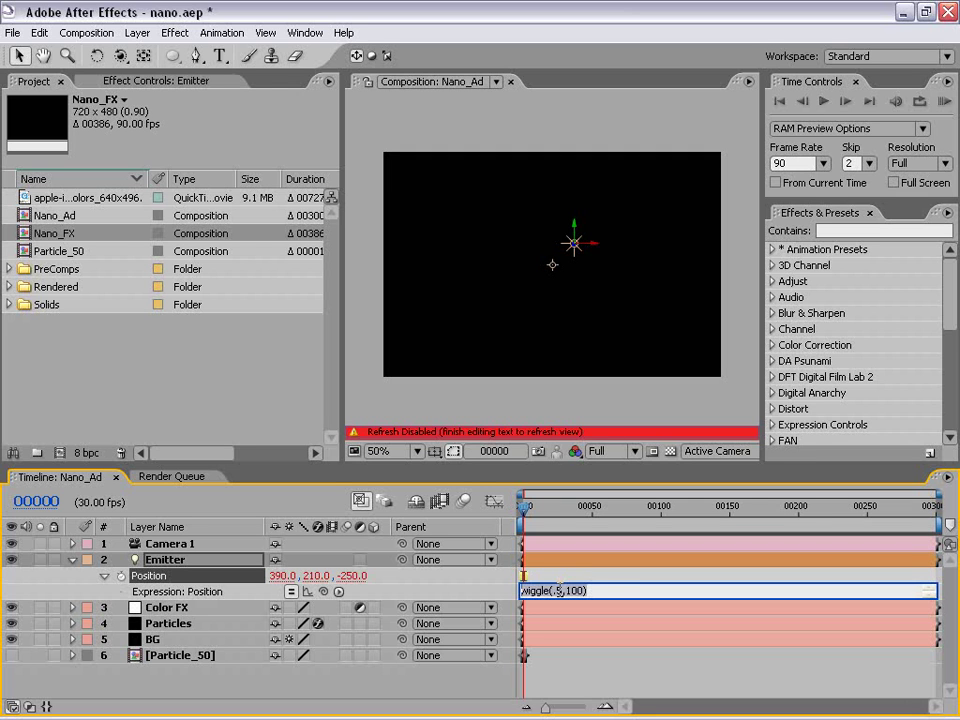
key("Home")
left_click(608, 588)
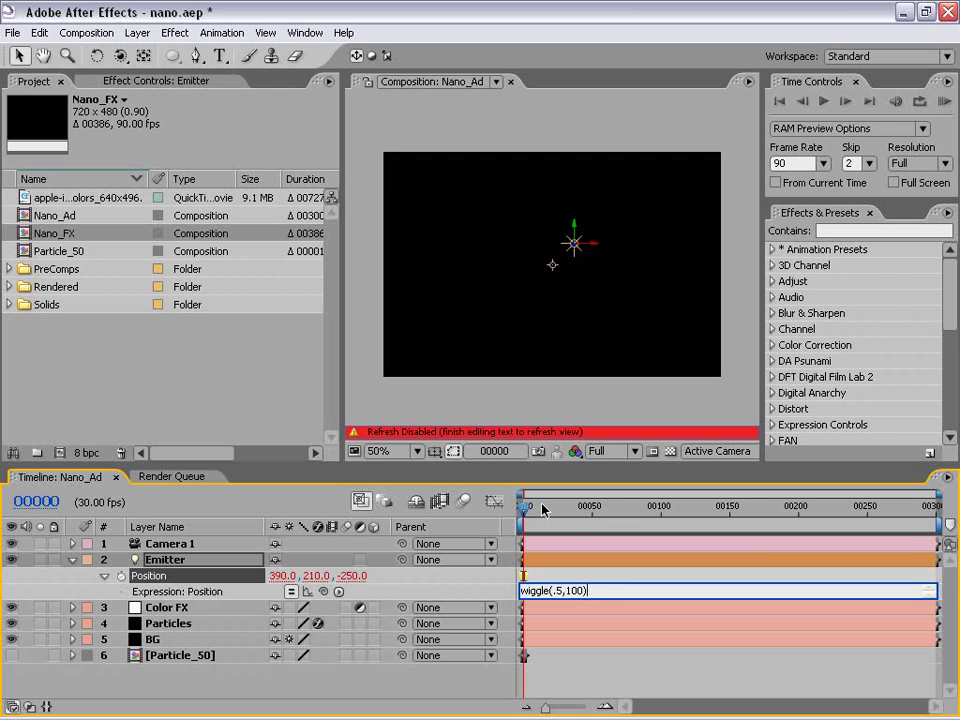
key("Return")
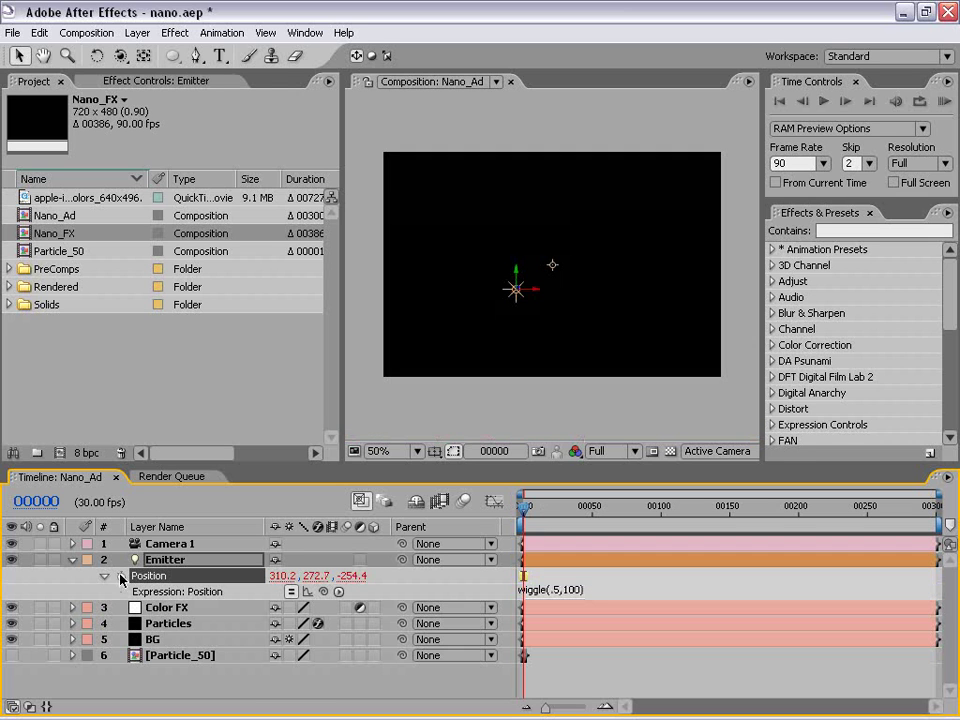
Solo the Emitter layer and RAM-preview its wiggling motion
left_click(38, 560)
left_click(12, 559, "alt")
key("KP_0")
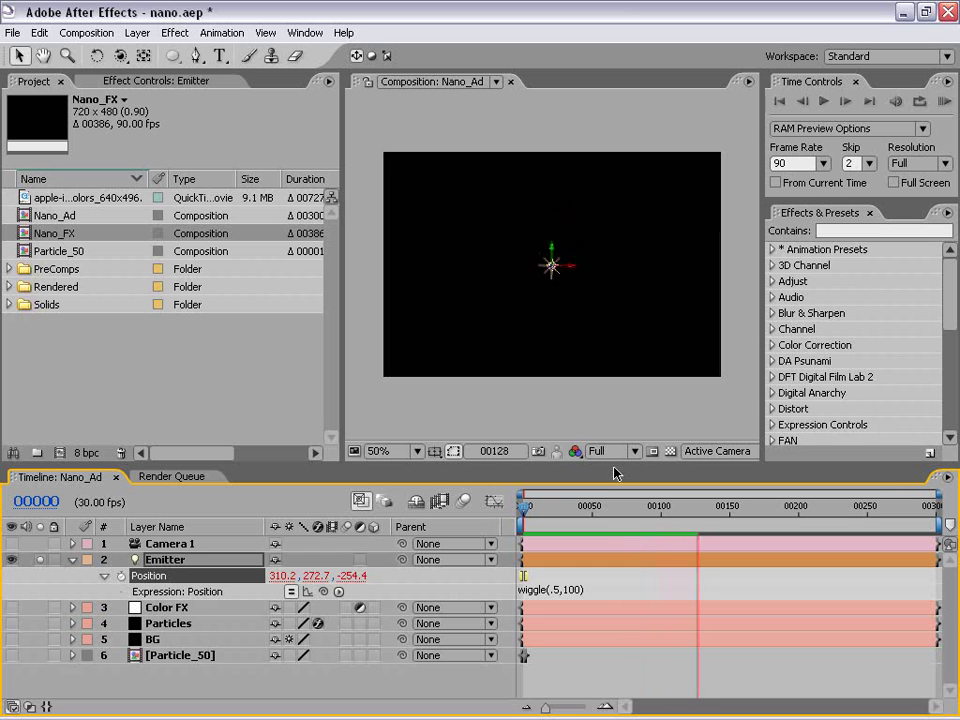
left_click(465, 493)
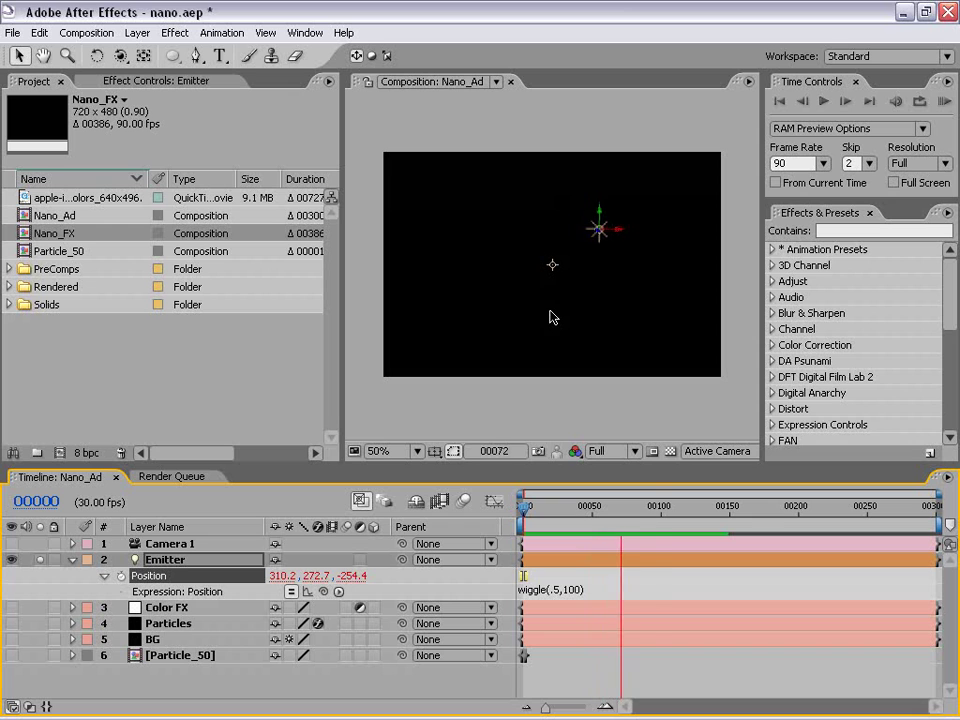
left_click(457, 497)
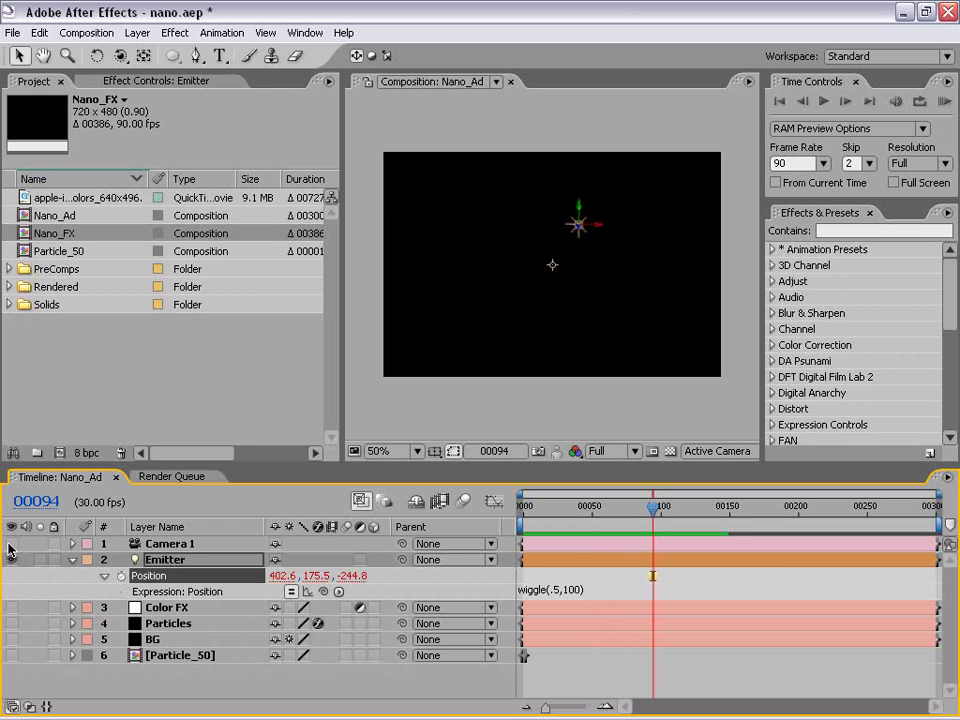
Unsolo all layers, inspect the maximized comp view, then scrub to a later frame
left_click_drag(11, 559, 11, 639)
left_click(521, 412)
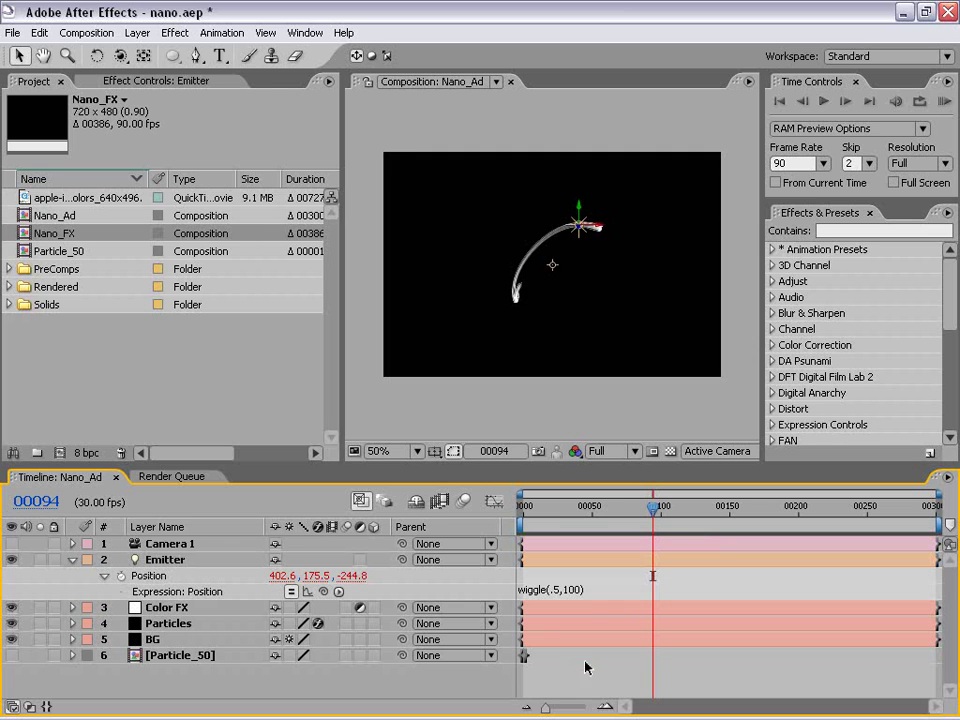
key("period")
key("grave")
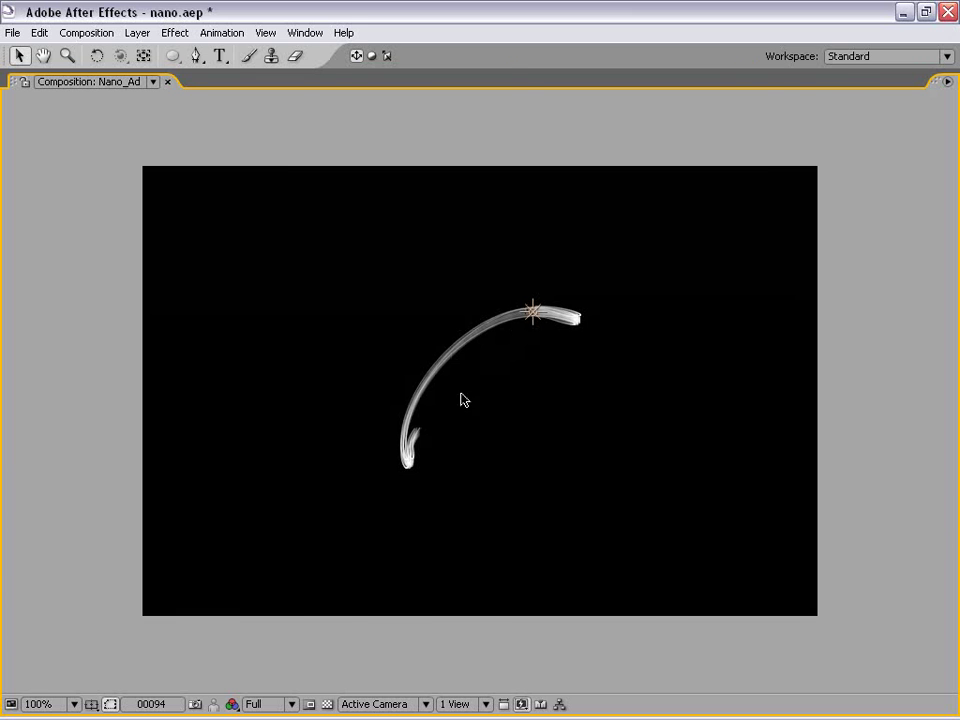
key("grave")
left_click_drag(650, 507, 866, 512)
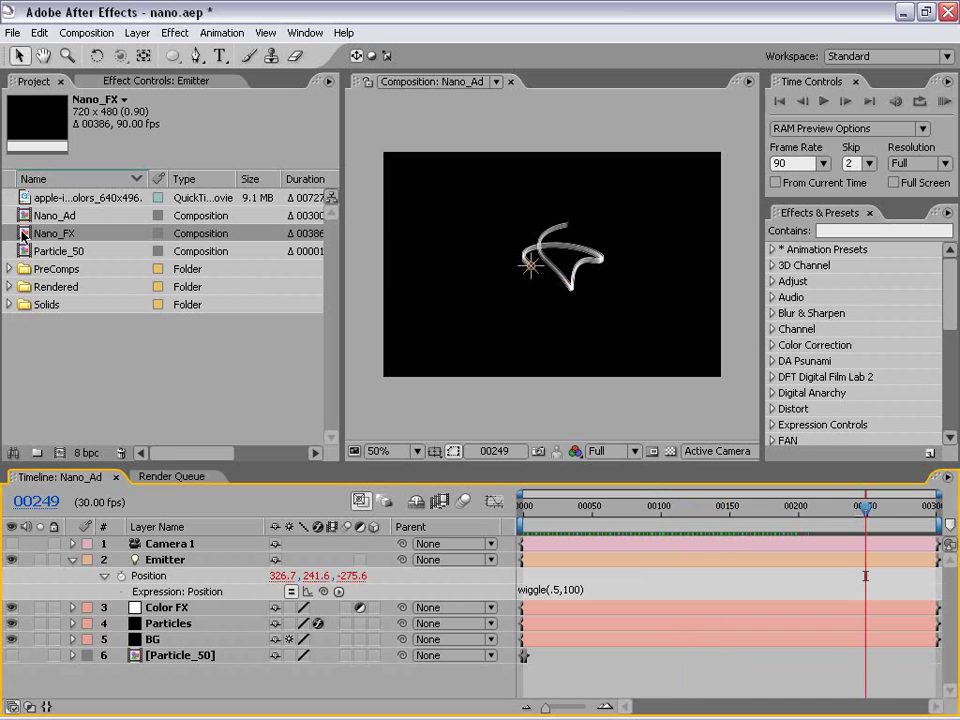
Set Particular's particle Life on the Particles layer to 15 seconds
left_click(172, 624)
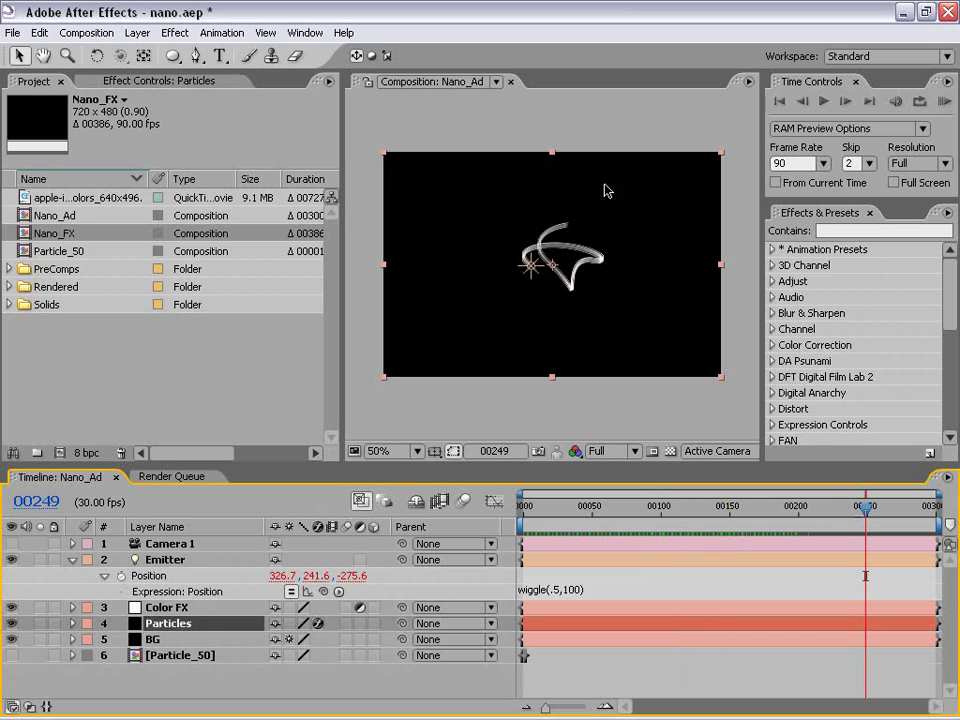
left_click(152, 81)
scroll(330, 245, "down", 2)
left_click_drag(330, 250, 330, 313)
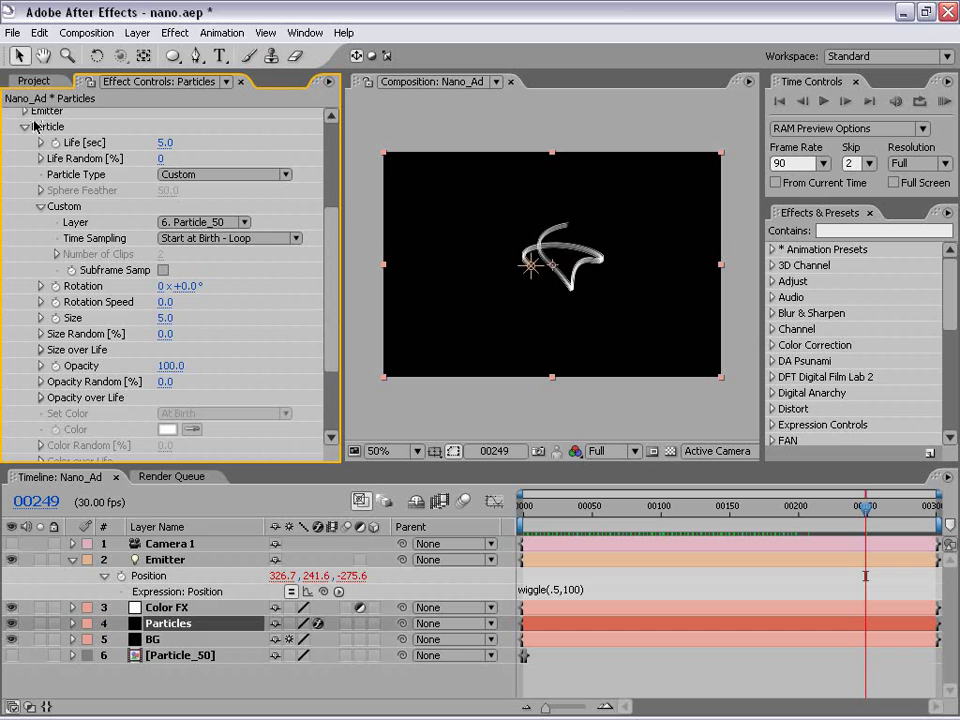
left_click(166, 143)
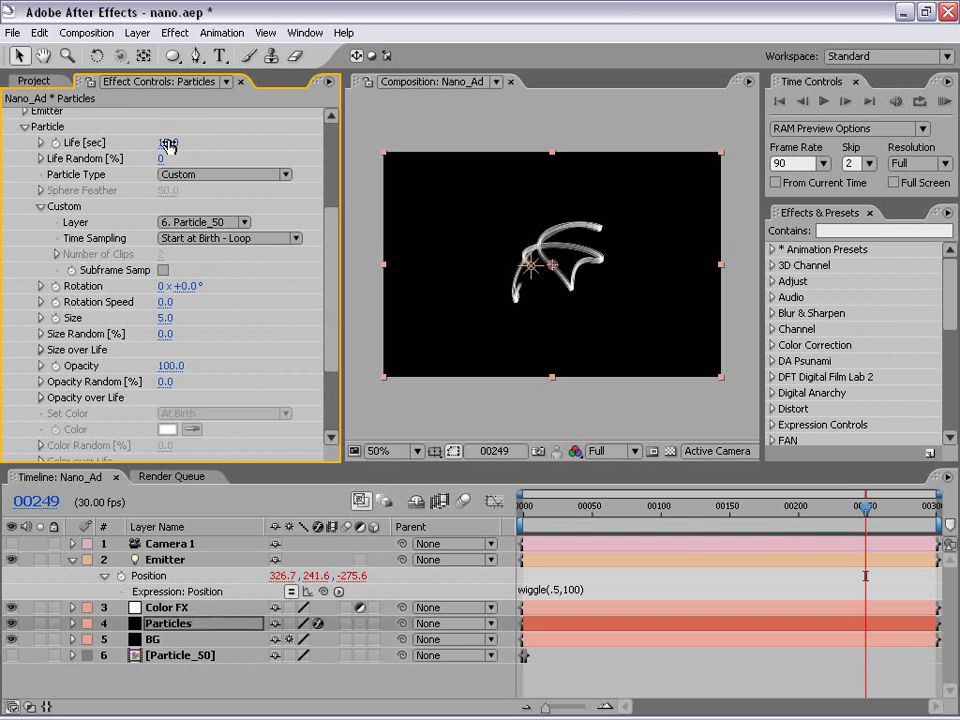
key("Return")
Preview the longer trails, try particle sizes, and set particle Opacity to 50%
mouse_move(855, 512)
left_mouse_down()
mouse_move(936, 514)
mouse_move(520, 514)
mouse_move(811, 514)
left_mouse_up()
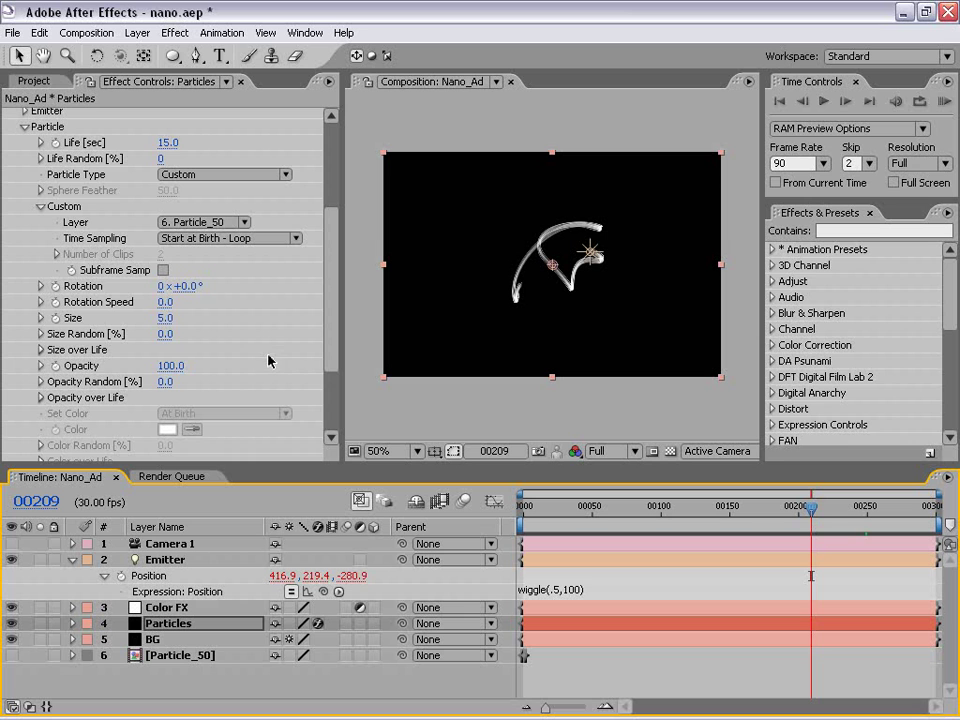
mouse_move(330, 268)
left_mouse_down()
mouse_move(334, 261)
mouse_move(330, 281)
left_mouse_up()
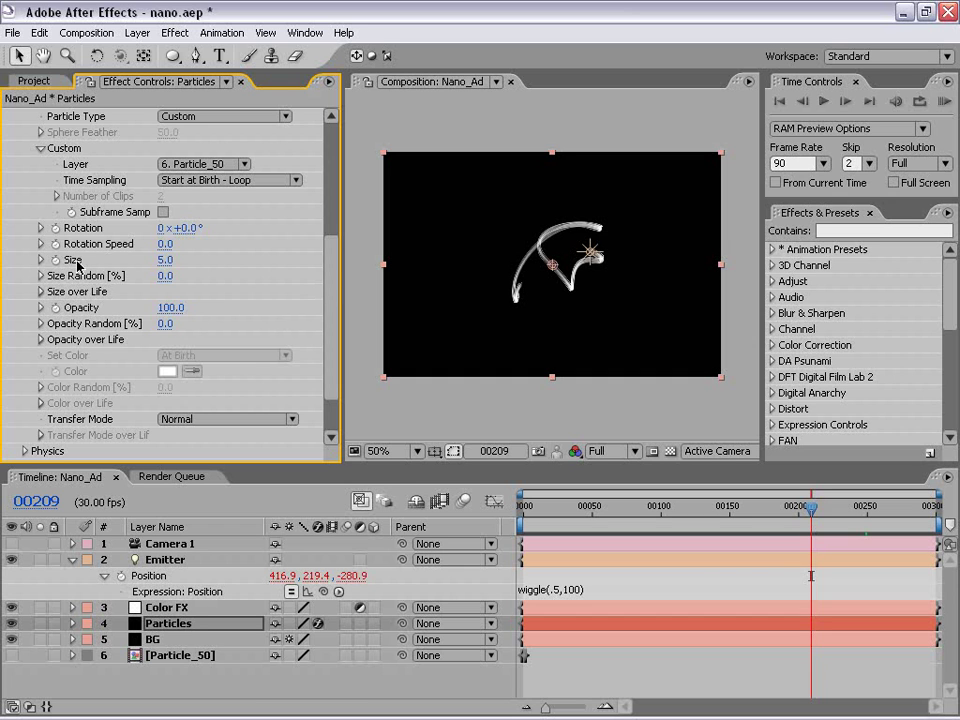
mouse_move(164, 259)
left_mouse_down()
mouse_move(192, 259)
mouse_move(166, 259)
mouse_move(175, 269)
left_mouse_up()
left_click(170, 308)
type("50")
key("Return")
Zoom and pan the comp view to inspect the trail, then deselect Particles
scroll(583, 276, "up", 2)
scroll(575, 285, "up", 1)
scroll(561, 294, "down", 1)
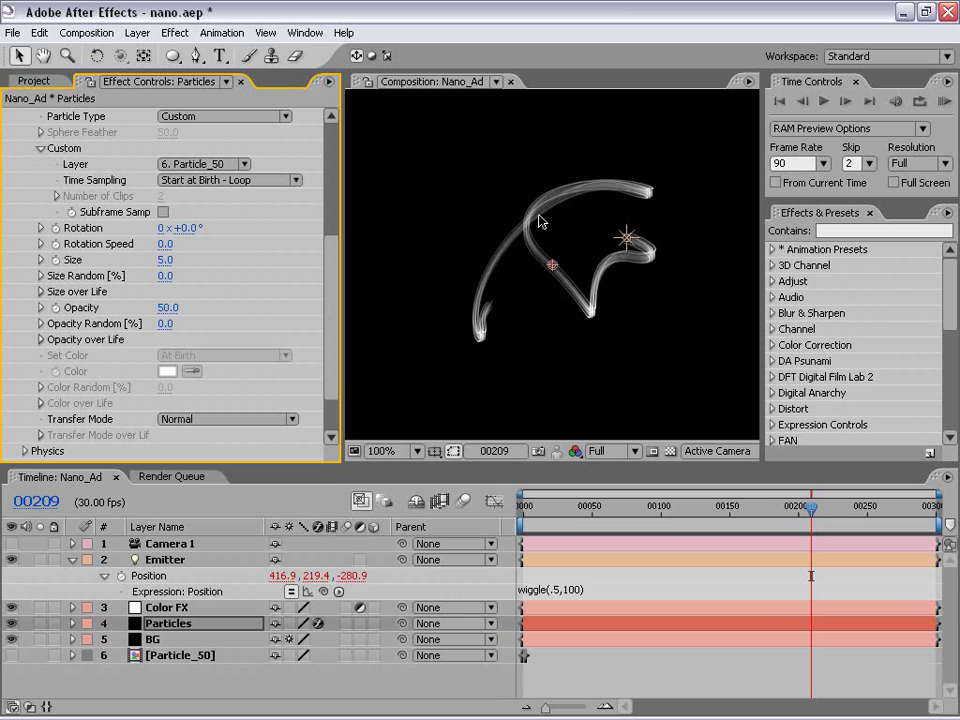
scroll(577, 287, "up", 1)
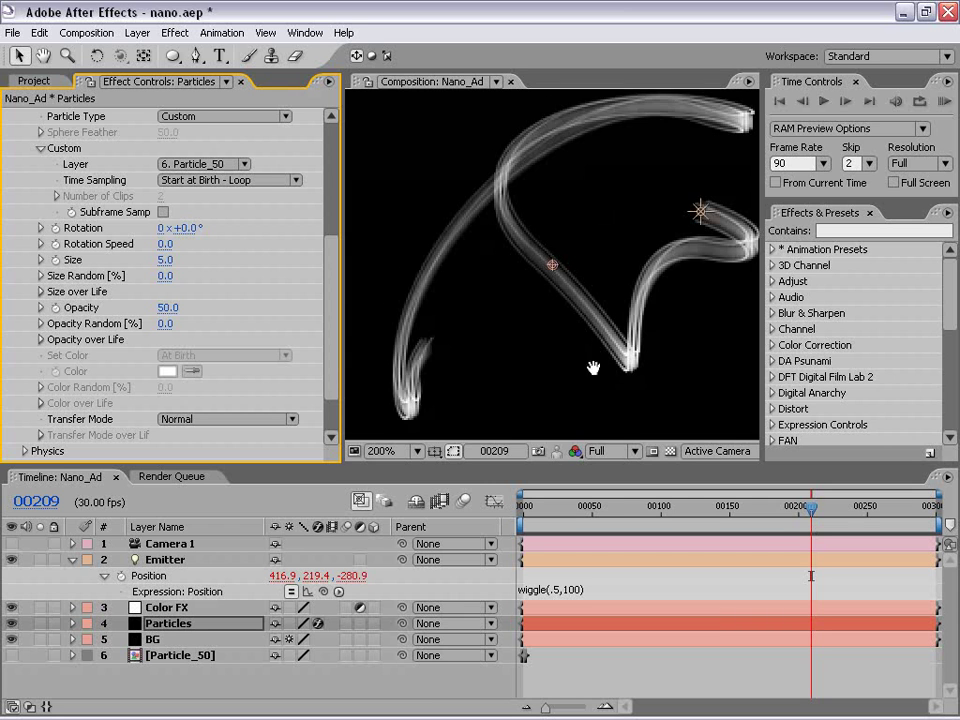
left_click_drag(591, 368, 567, 327)
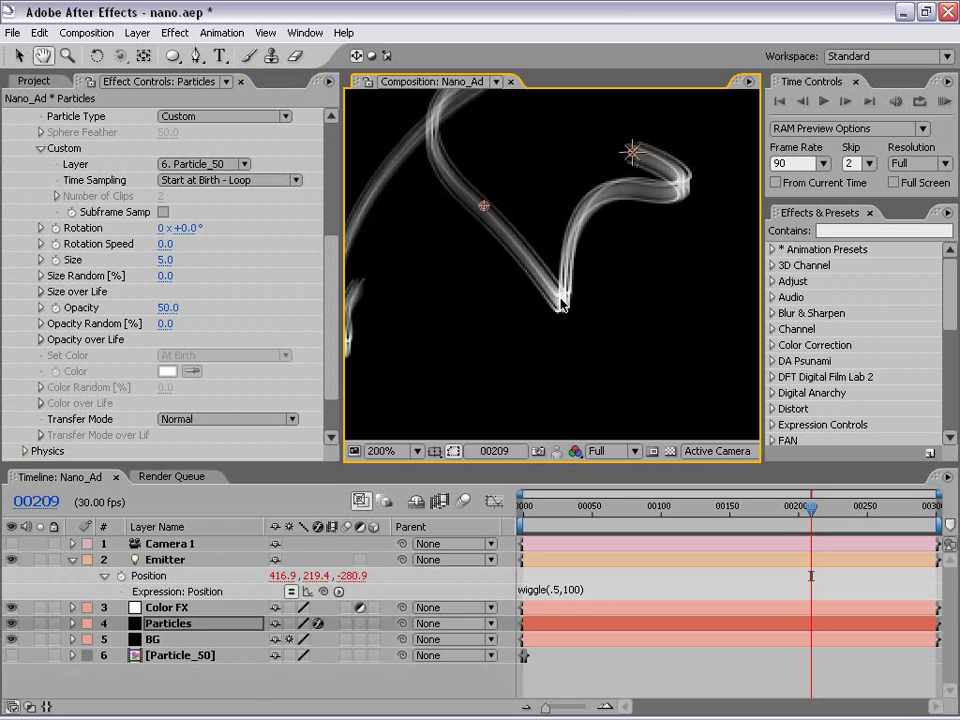
scroll(570, 276, "down", 1)
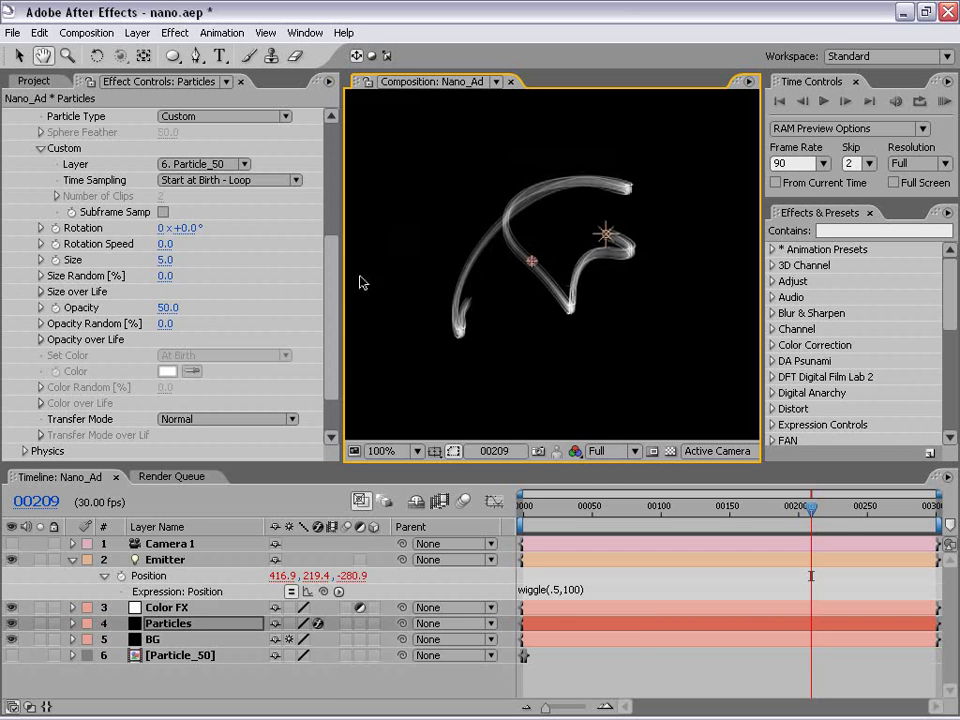
left_click(520, 573)
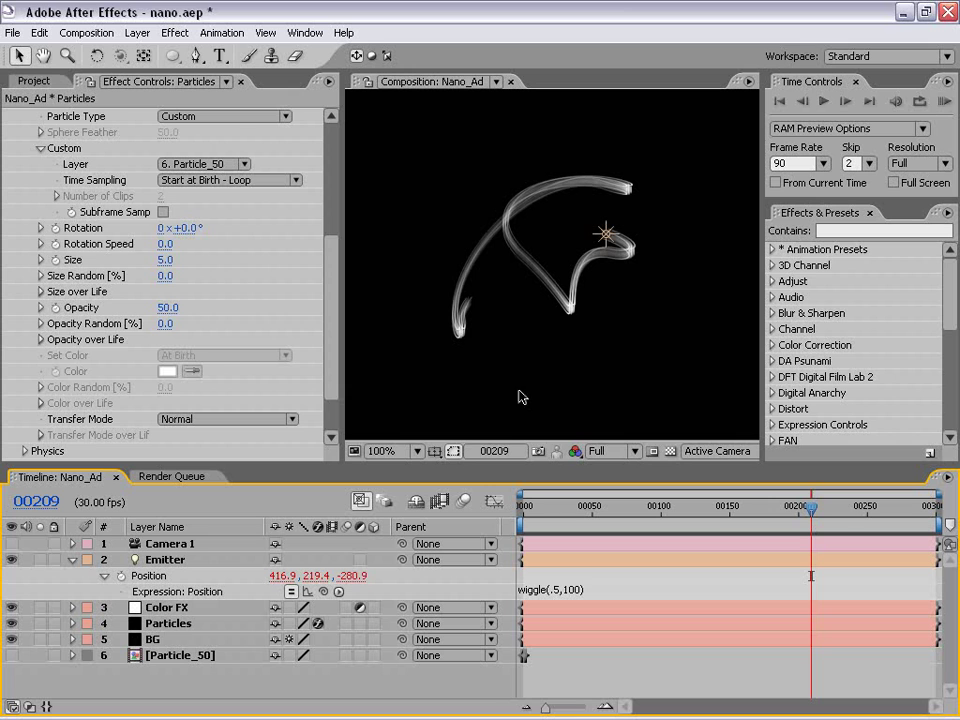
scroll(384, 330, "down", 3)
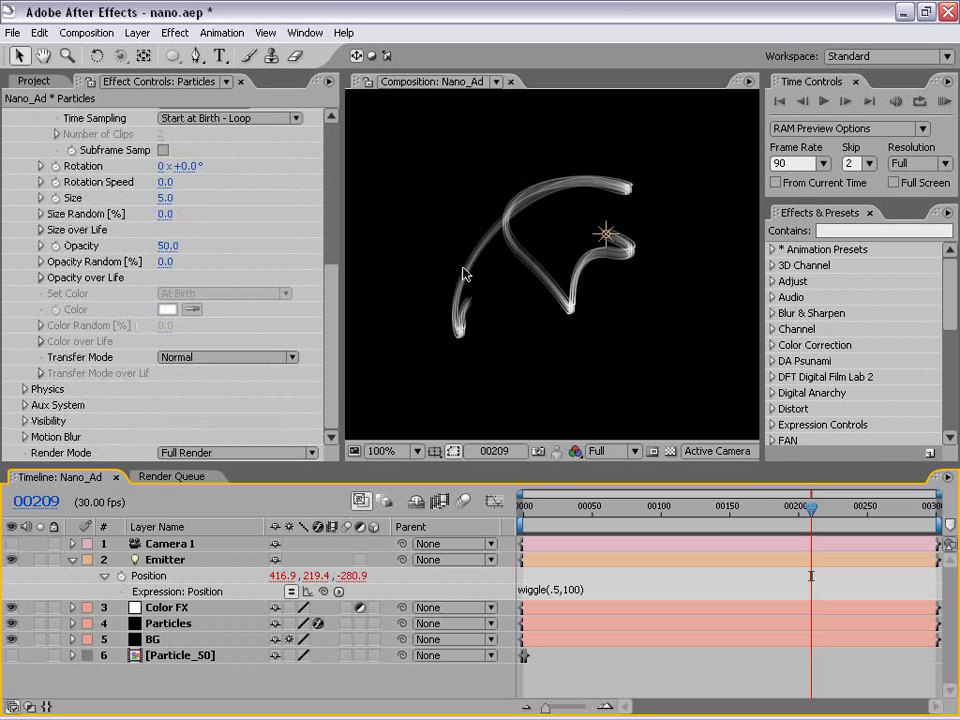
Add a colorized Hue/Saturation to Color FX with hue 198° and saturation 43
left_click(150, 608)
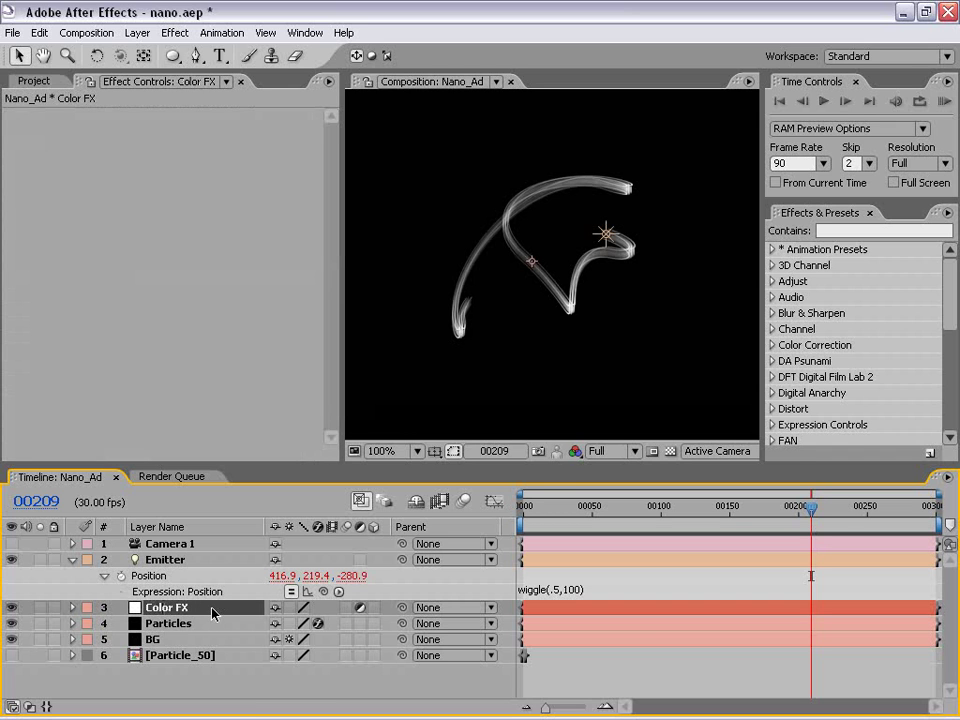
left_click(175, 33)
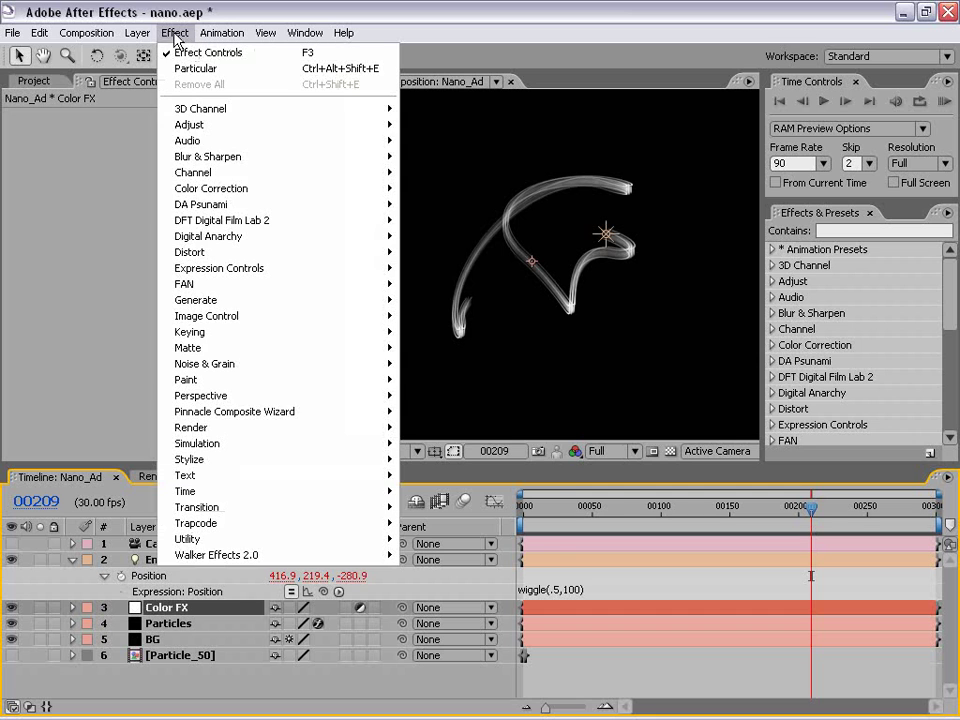
mouse_move(211, 188)
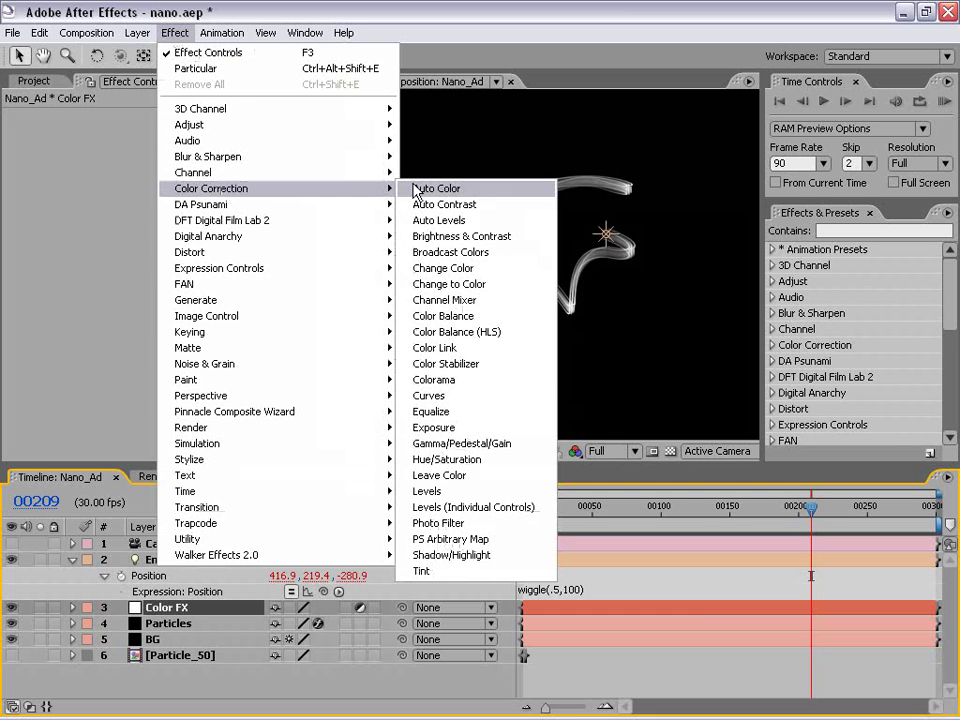
left_click(468, 459)
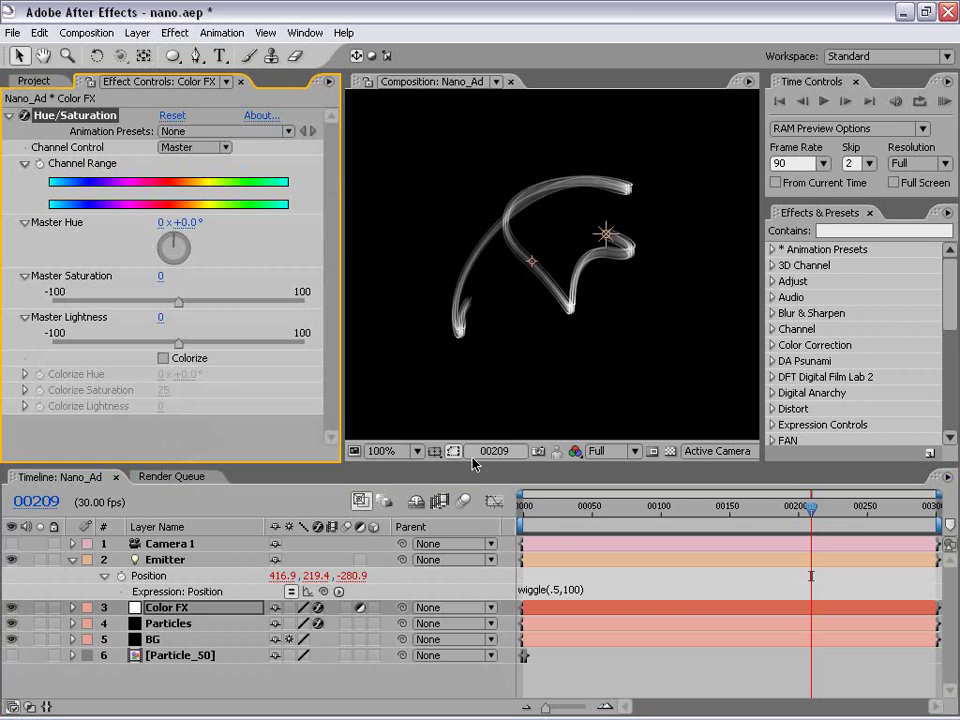
left_click(163, 358)
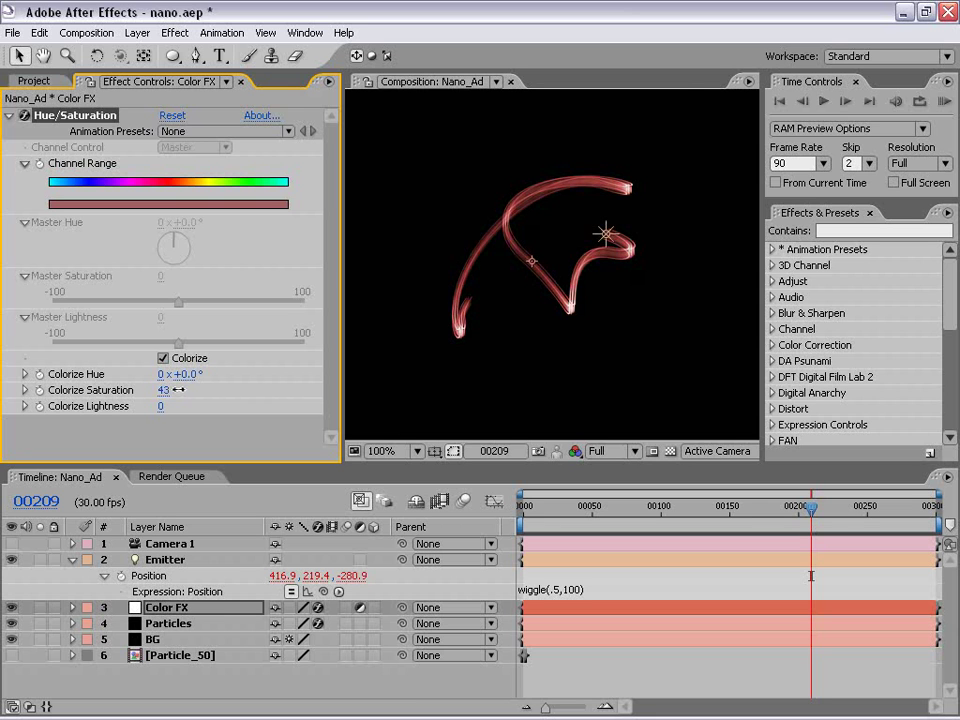
key("period")
key("comma")
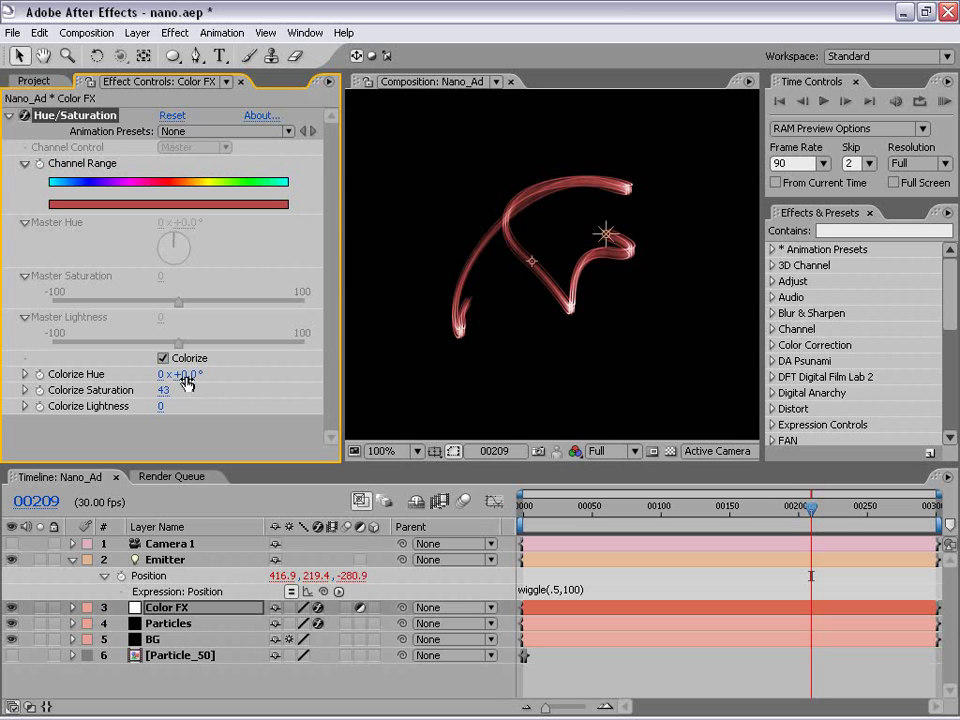
left_click_drag(186, 375, 348, 368)
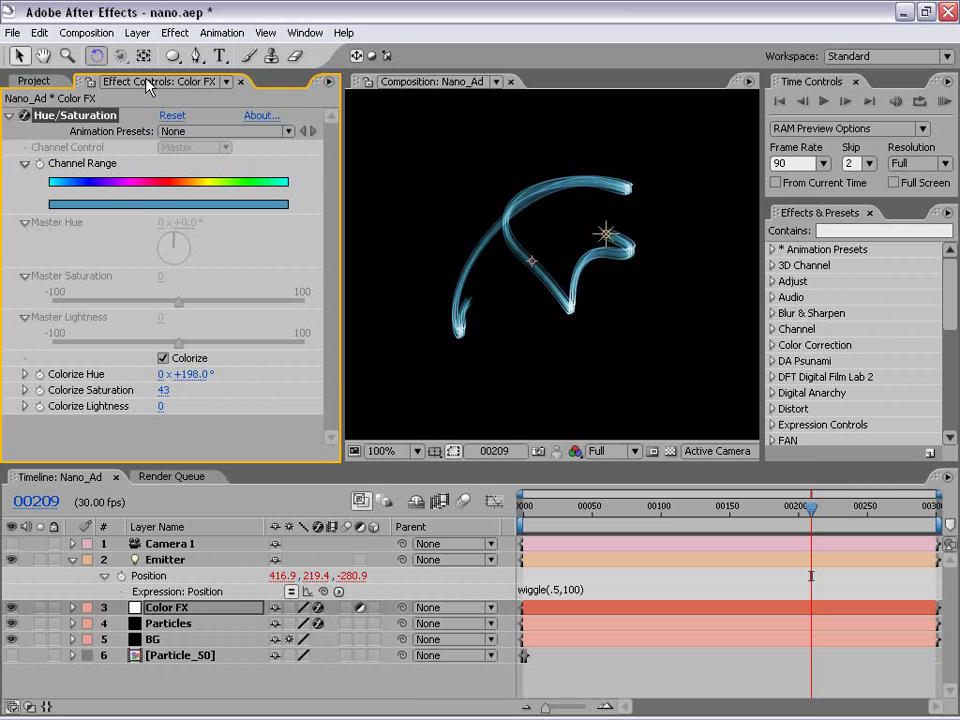
Add a Glow to Color FX with radius 36 and intensity 2.4
left_click(176, 34)
mouse_move(190, 459)
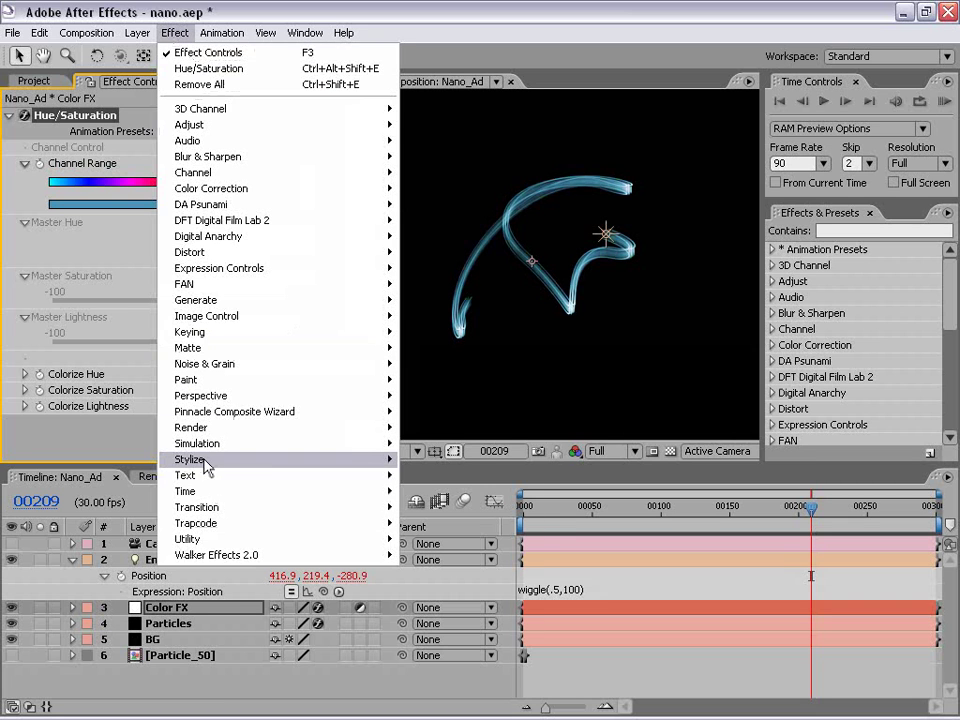
left_click(425, 331)
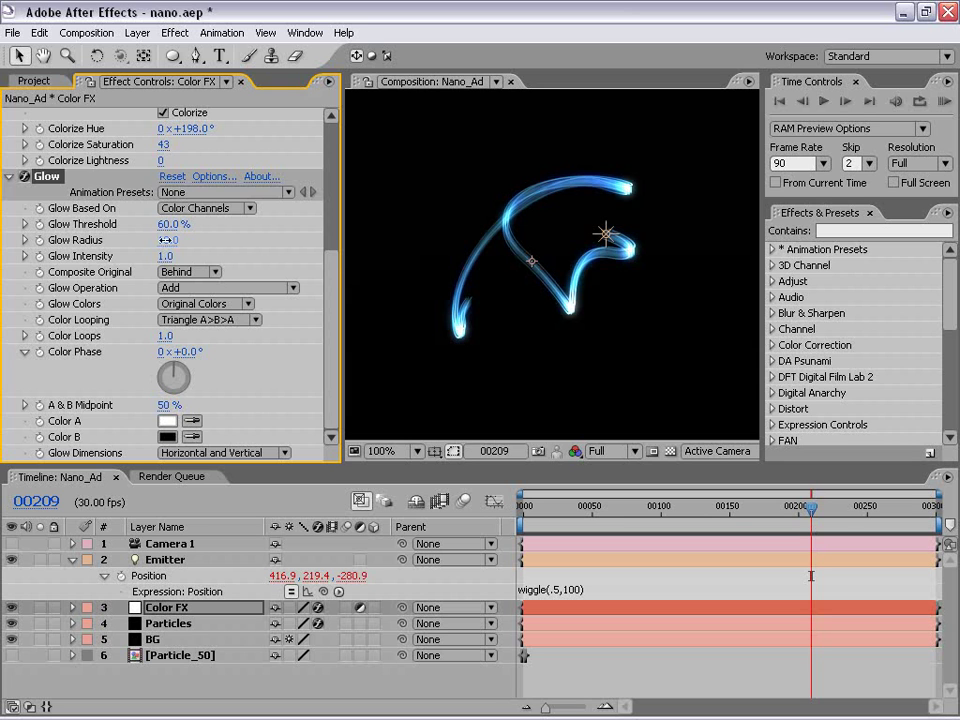
left_click_drag(167, 240, 347, 253)
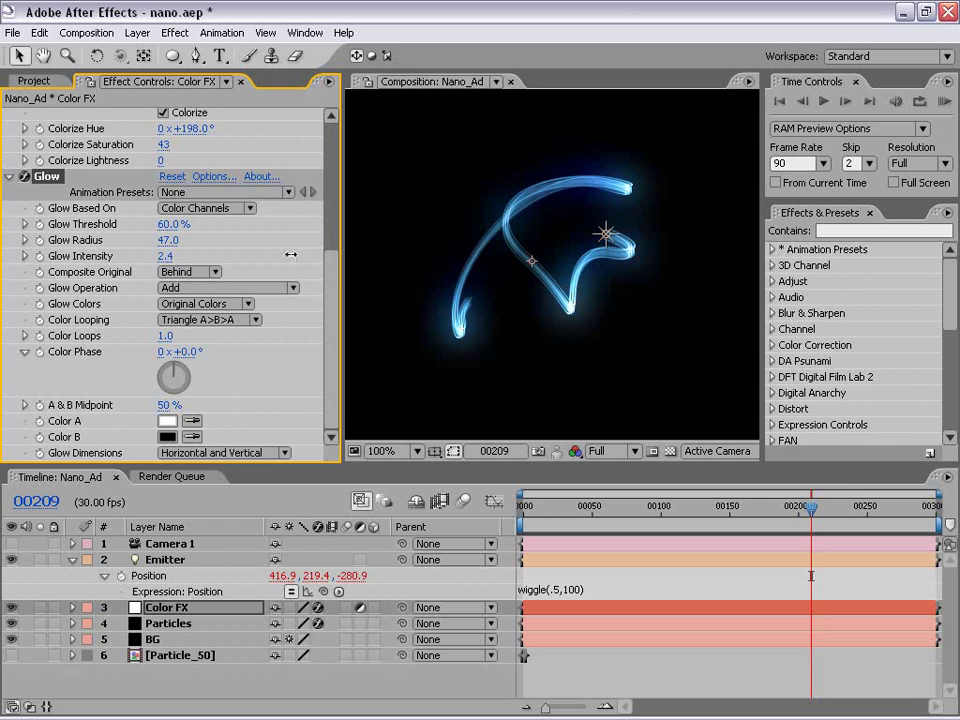
mouse_move(168, 240)
left_mouse_down()
mouse_move(187, 240)
mouse_move(163, 240)
left_mouse_up()
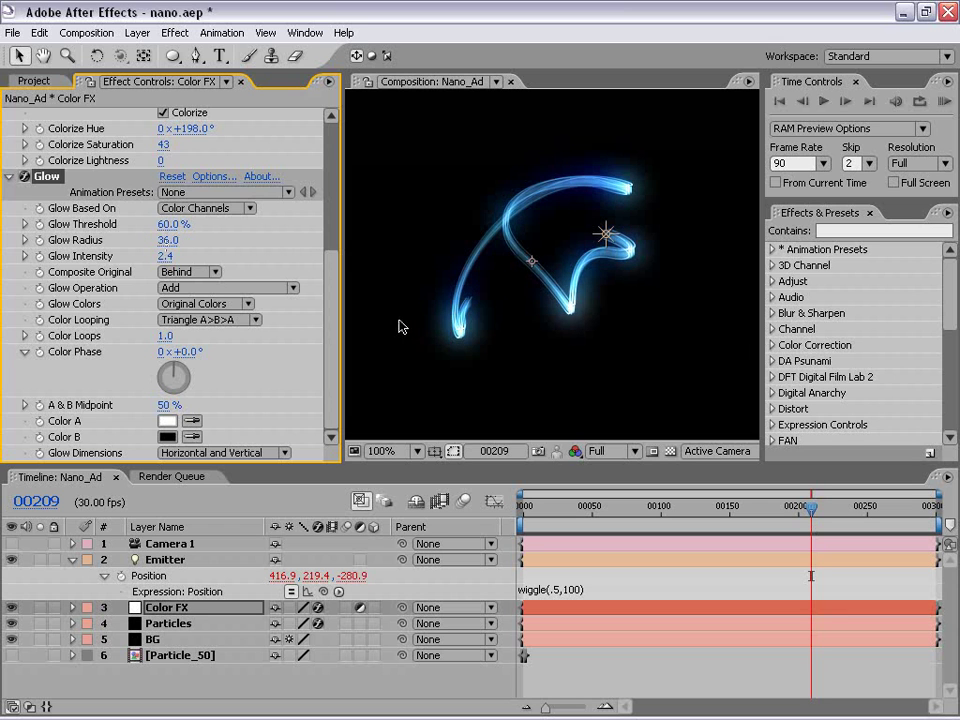
left_click(172, 224)
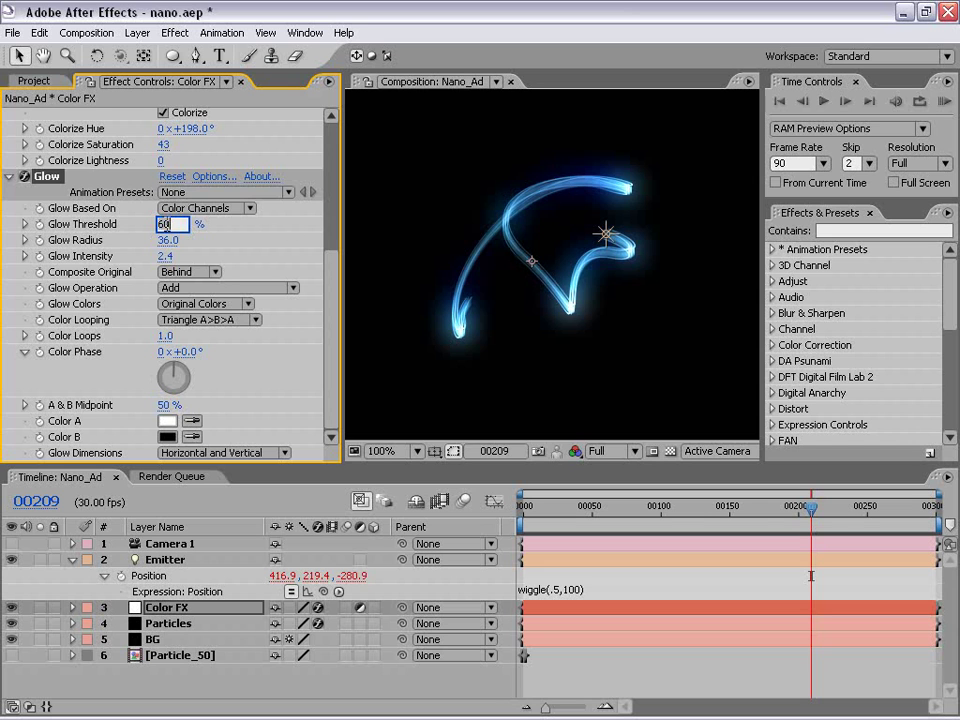
Set Glow Threshold to 90% and reveal Camera 1's Position and Point of Interest
type("90")
key("Return")
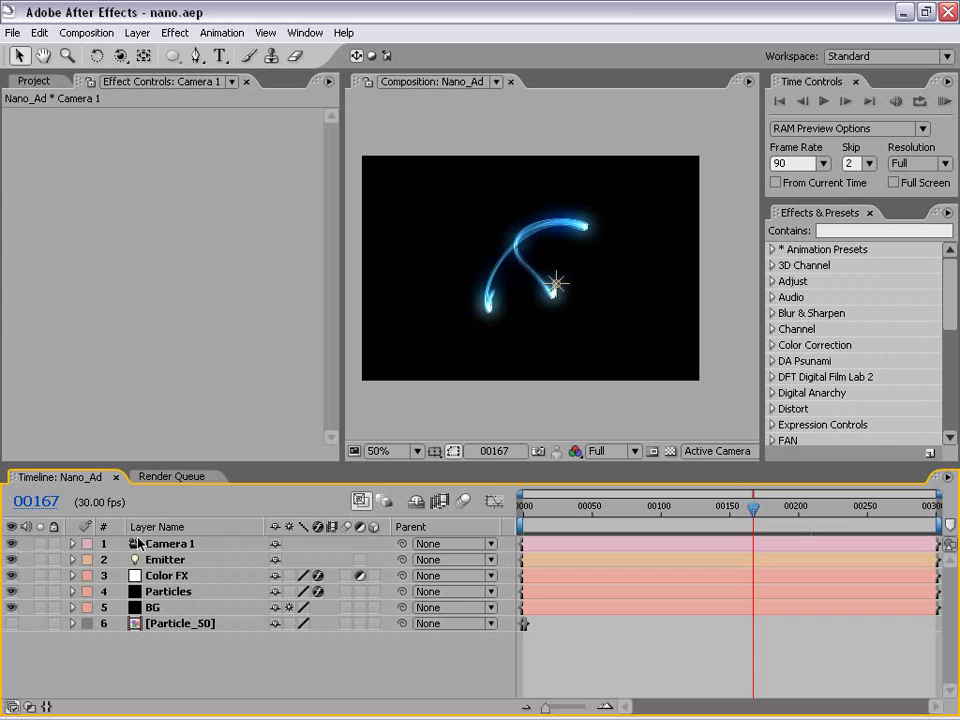
left_click(70, 546)
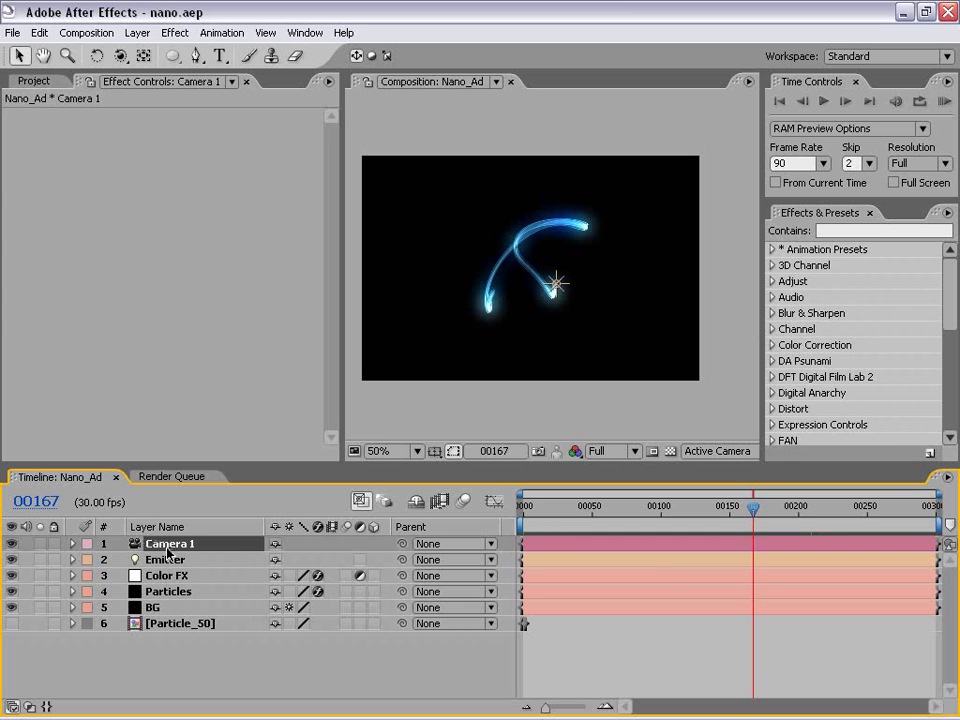
key("p")
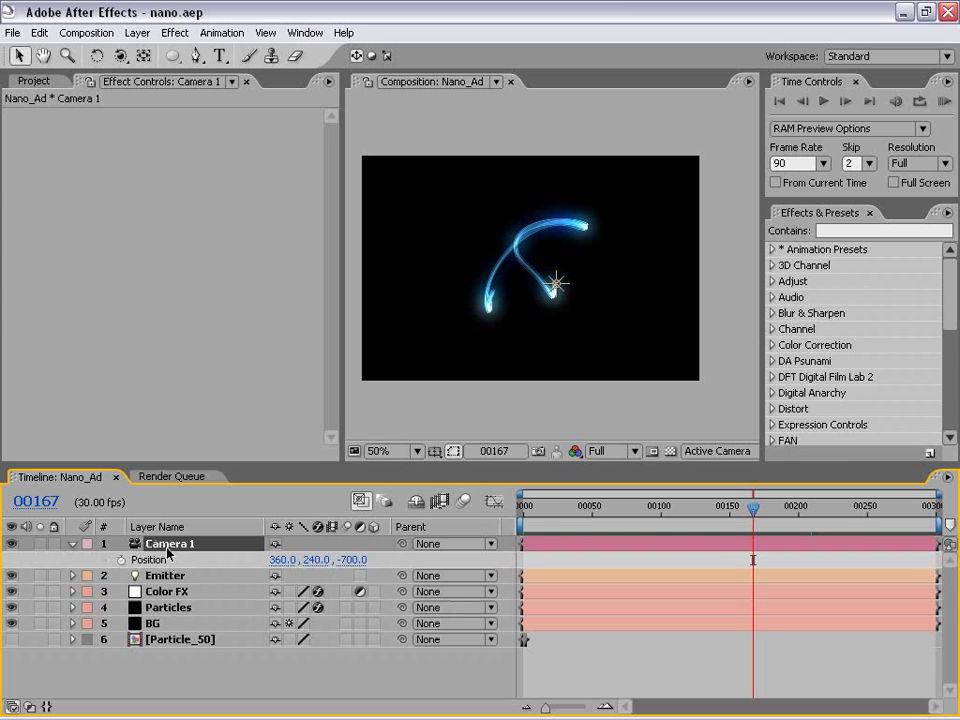
key("shift+a")
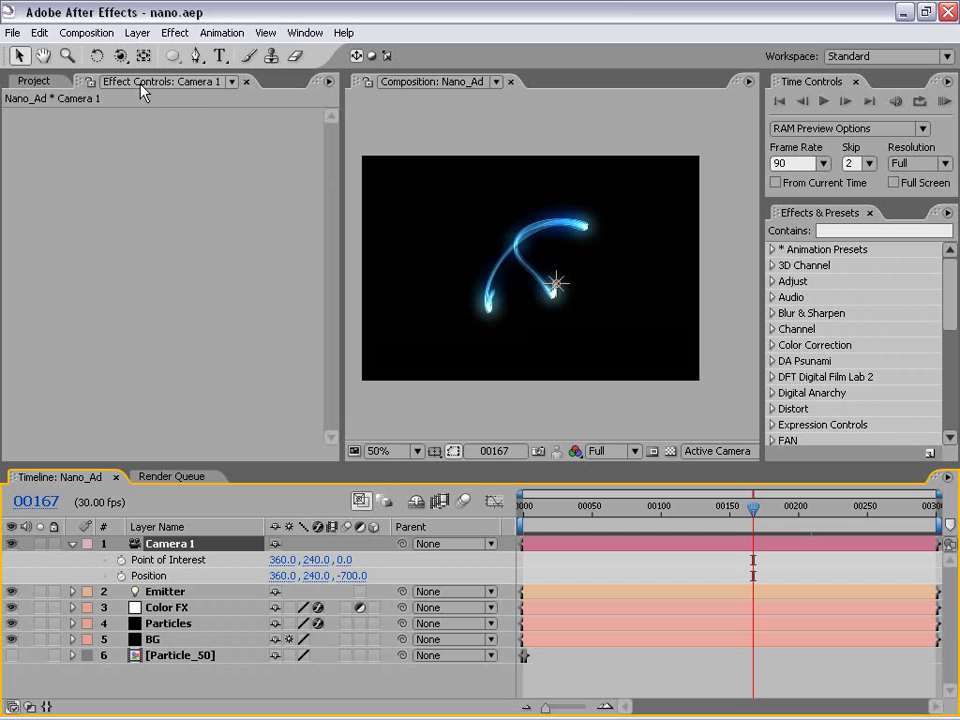
Try dollying Camera 1 closer to the particle trails with the Track Z tool
left_click(121, 57)
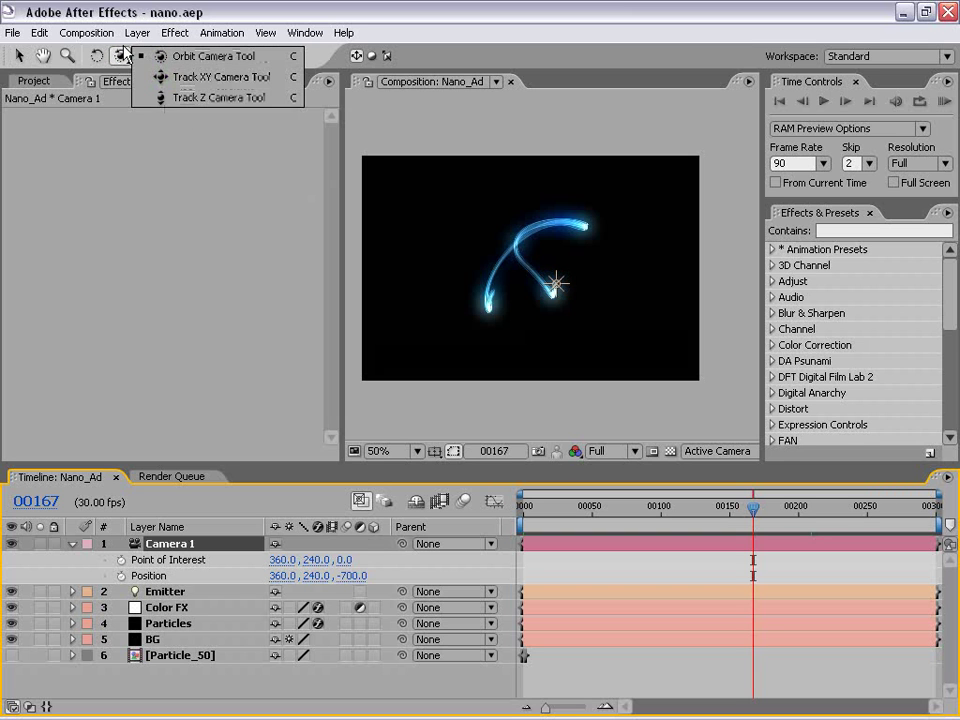
left_click(92, 48)
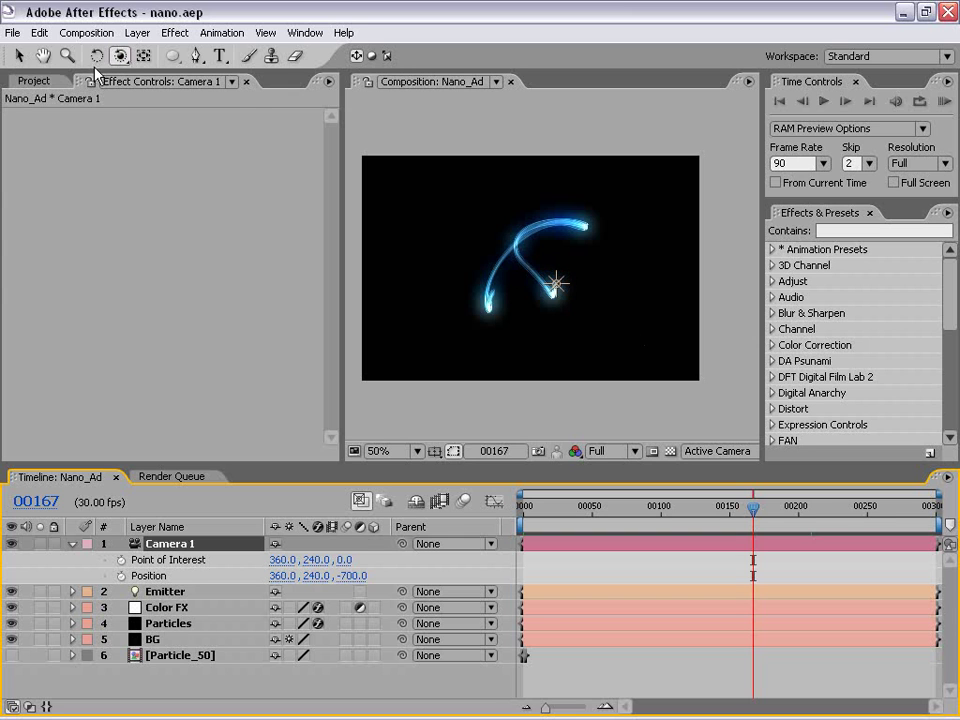
left_click(120, 55)
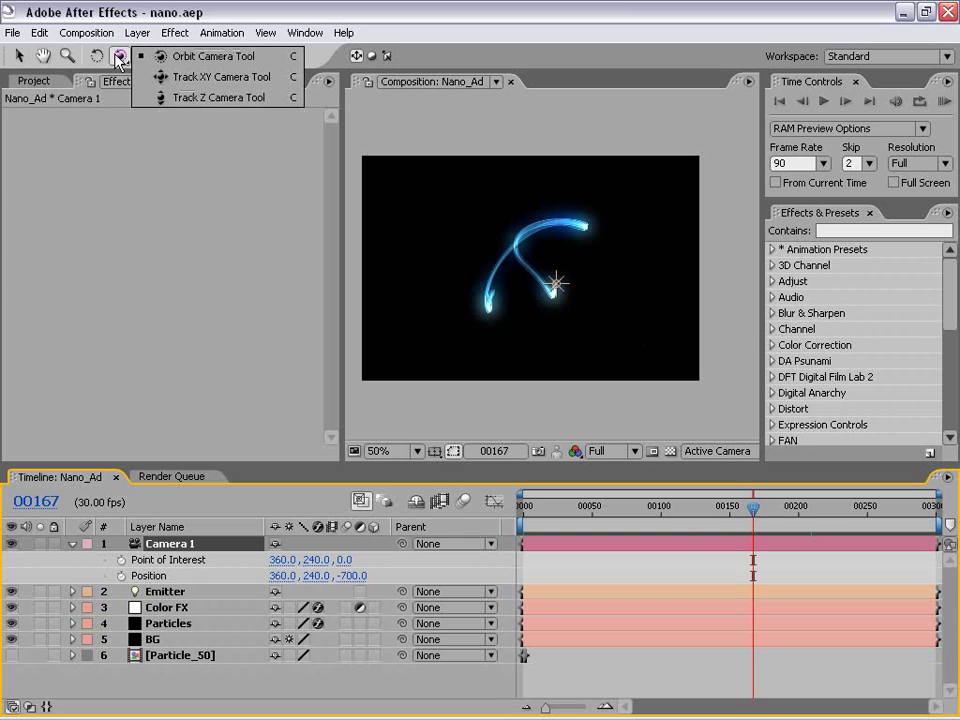
left_click(176, 103)
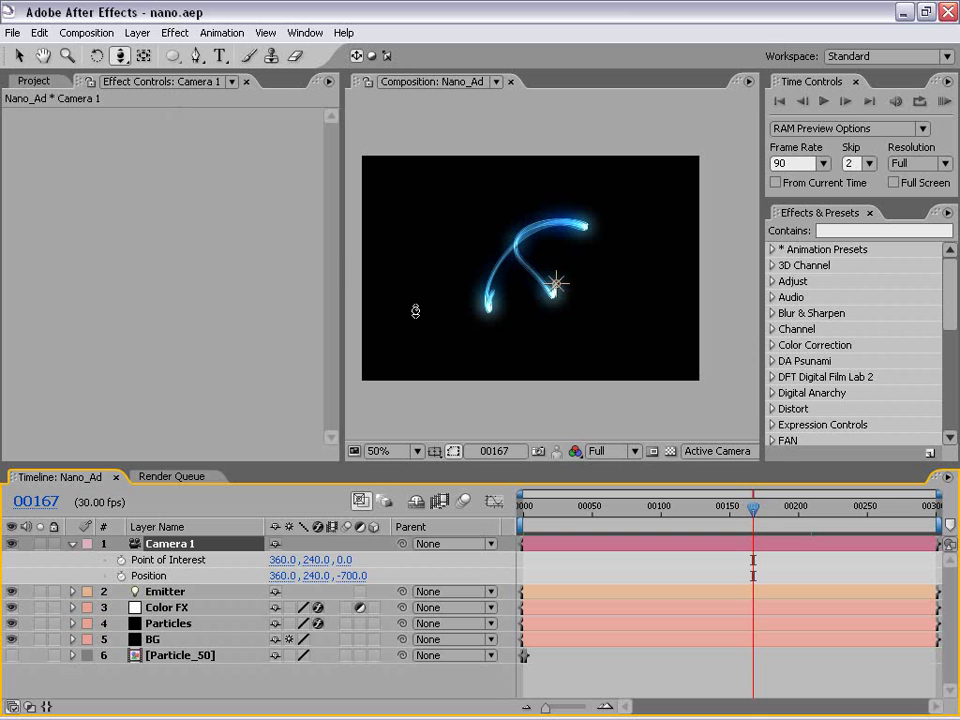
left_click_drag(531, 302, 530, 247)
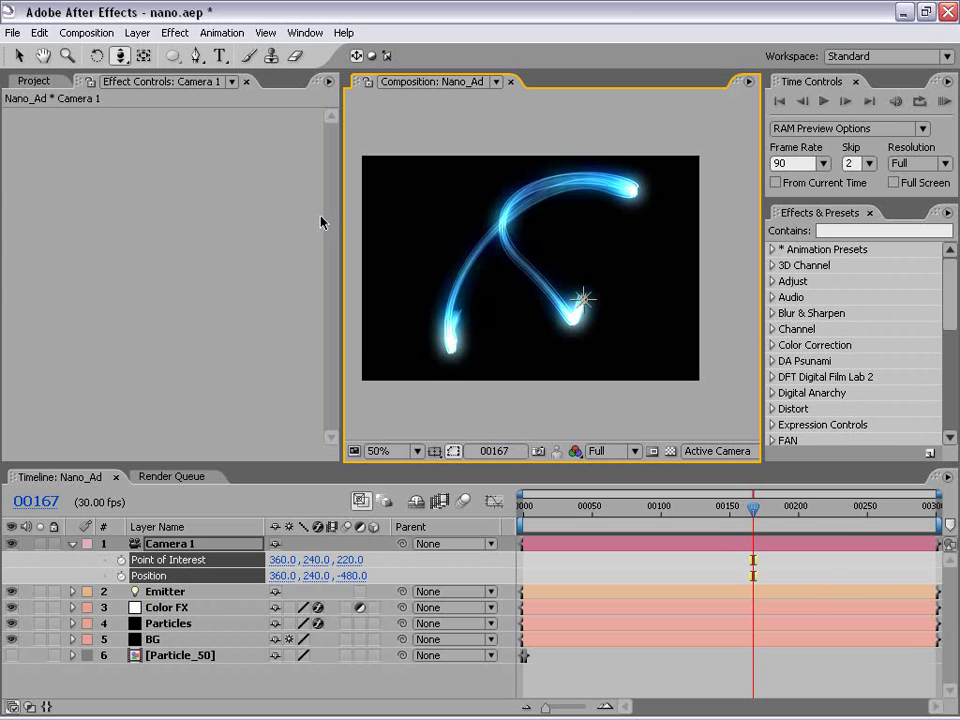
Orbit Camera 1 around the light streaks, then undo the orbit
left_click(118, 58)
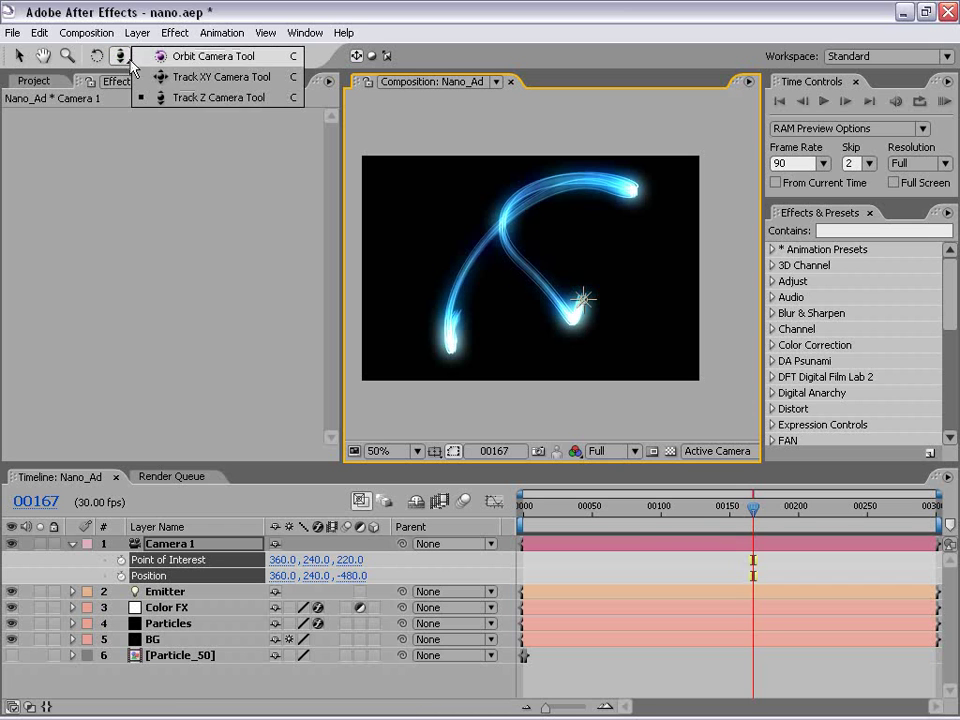
left_click_drag(121, 61, 204, 56)
mouse_move(536, 236)
left_mouse_down()
mouse_move(544, 246)
mouse_move(530, 236)
left_mouse_up()
key("ctrl+z")
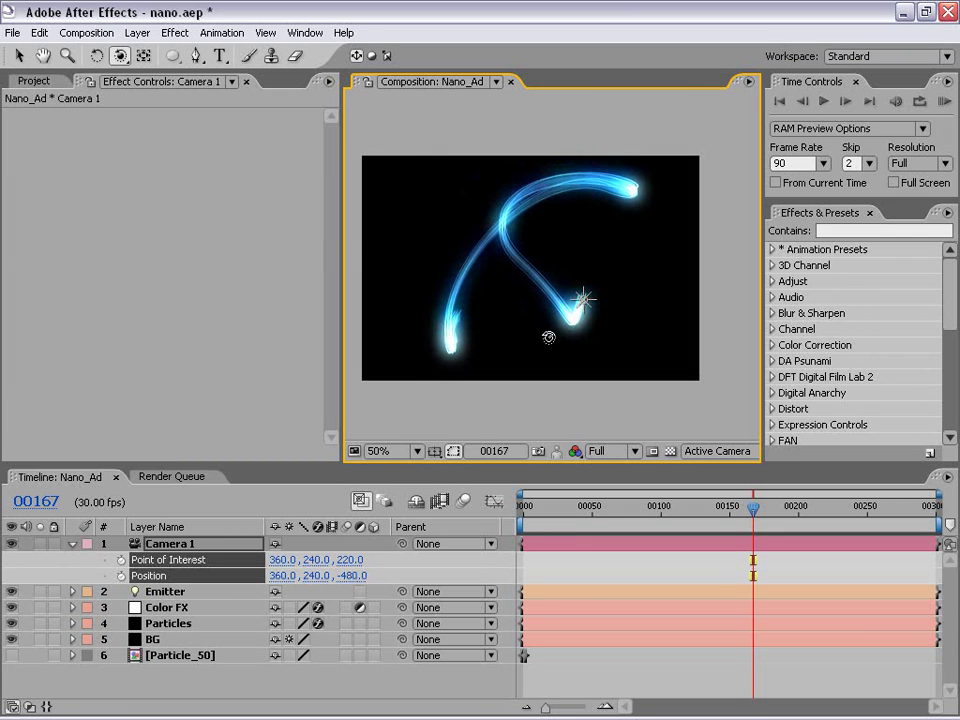
Return to the Selection tool, widen the Composition panel, and select the Emitter layer
key("v")
key("comma")
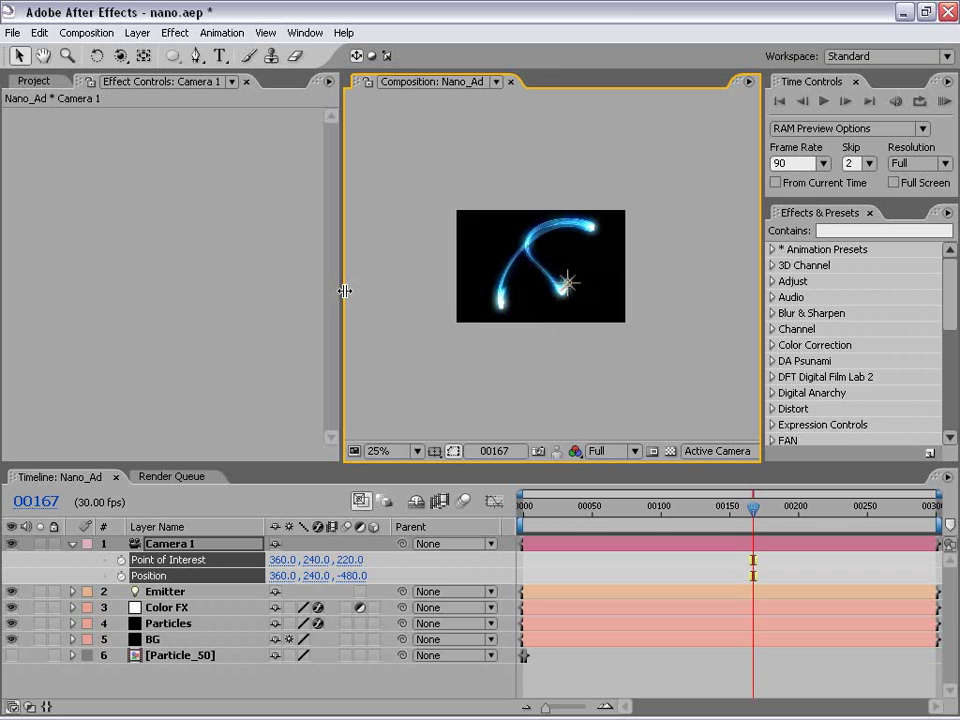
left_click_drag(340, 290, 240, 290)
key("period")
left_click_drag(552, 324, 513, 298)
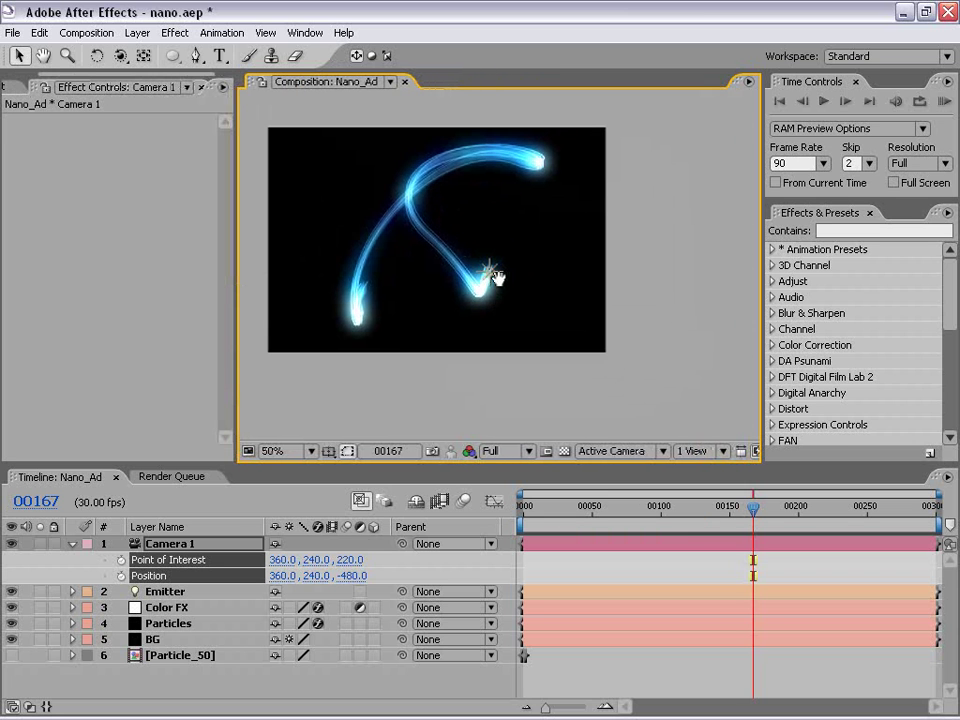
left_click(490, 272)
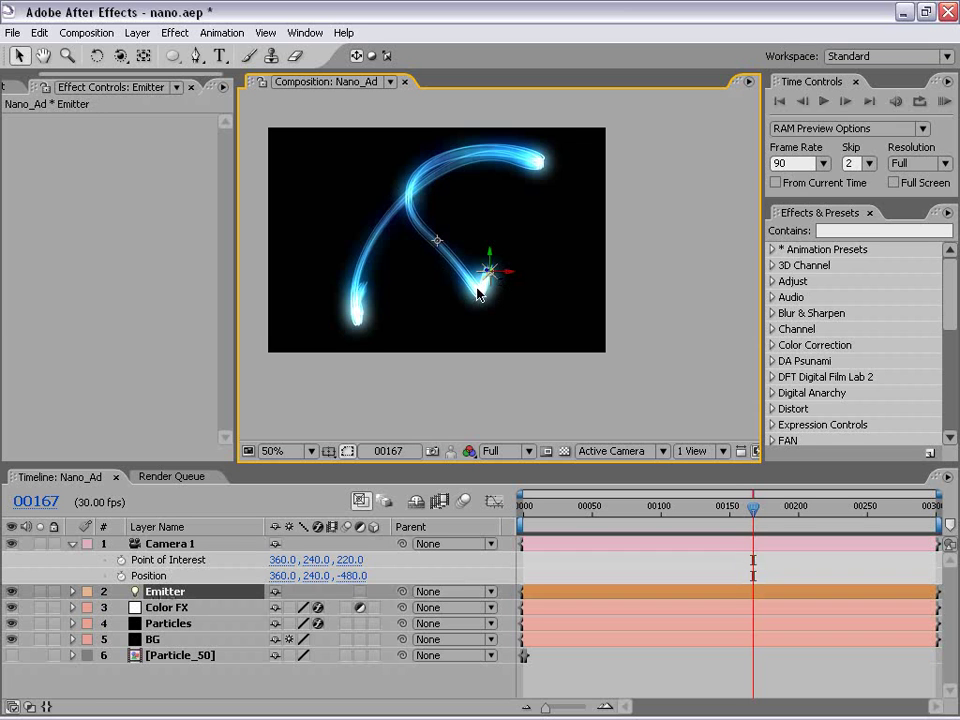
In Top view, drag Camera 1's point of interest back to (368, 240, -280)
left_click(610, 451)
left_click(616, 551)
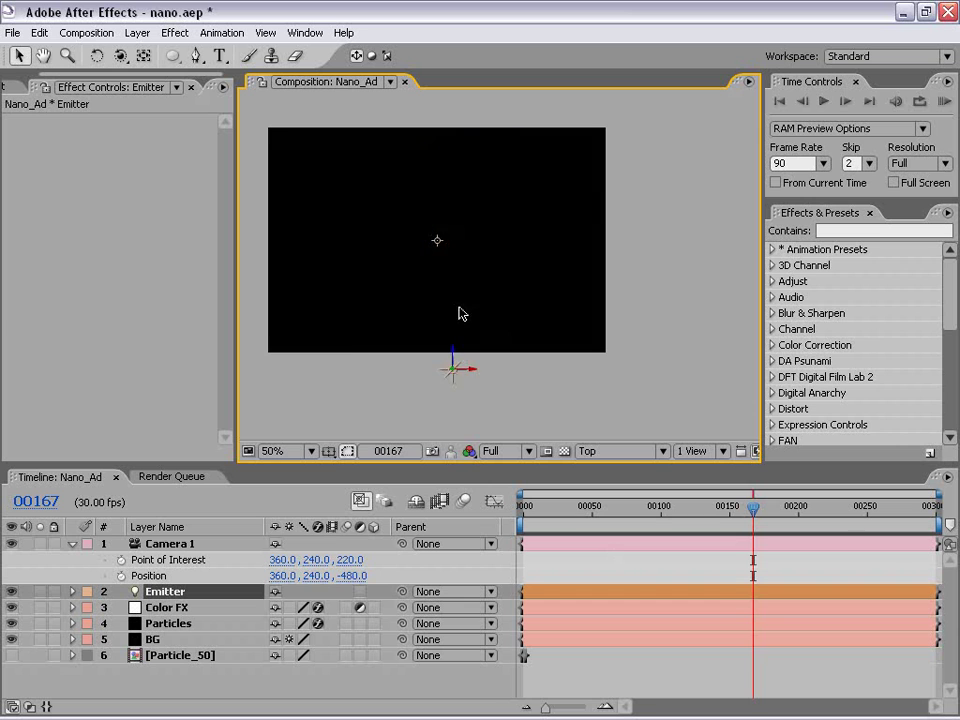
key("comma")
left_click(170, 544)
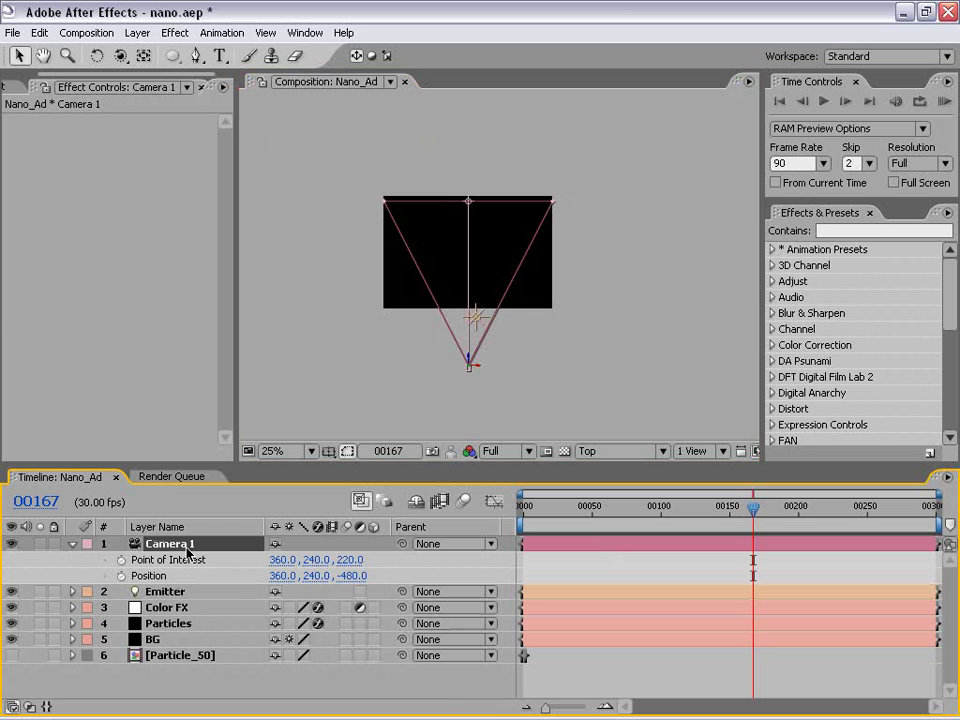
mouse_move(471, 204)
left_mouse_down()
mouse_move(463, 206)
mouse_move(476, 318)
left_mouse_up()
scroll(500, 357, "up", 4)
left_click_drag(499, 364, 476, 210)
scroll(444, 304, "down", 2)
Reselect Camera 1 and switch the 3D view back to Active Camera
left_click(447, 290)
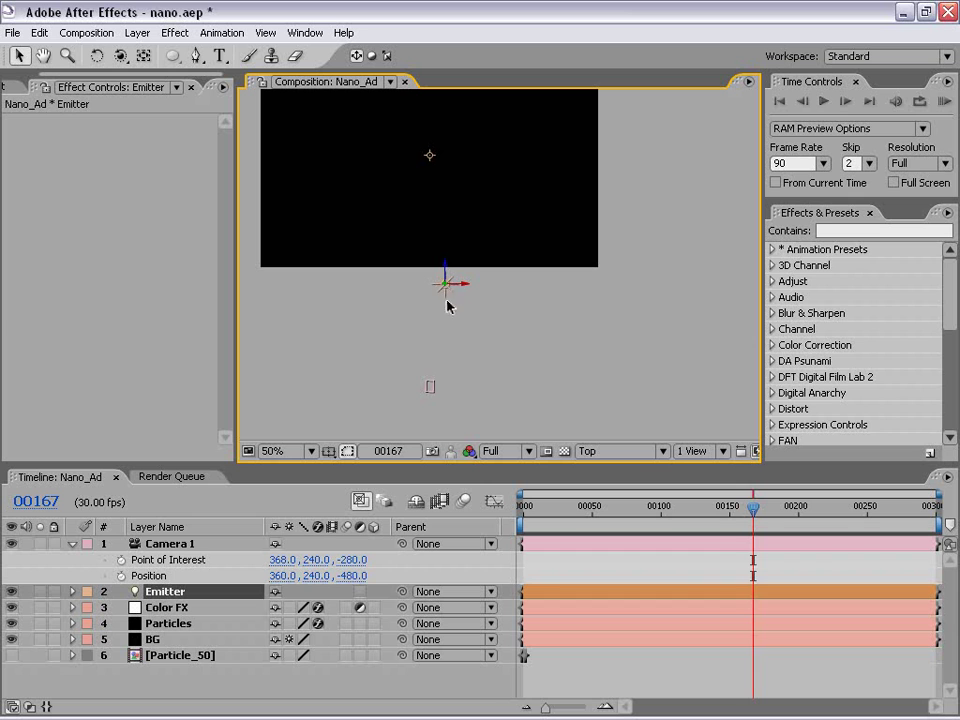
left_click(437, 389)
left_click(426, 387)
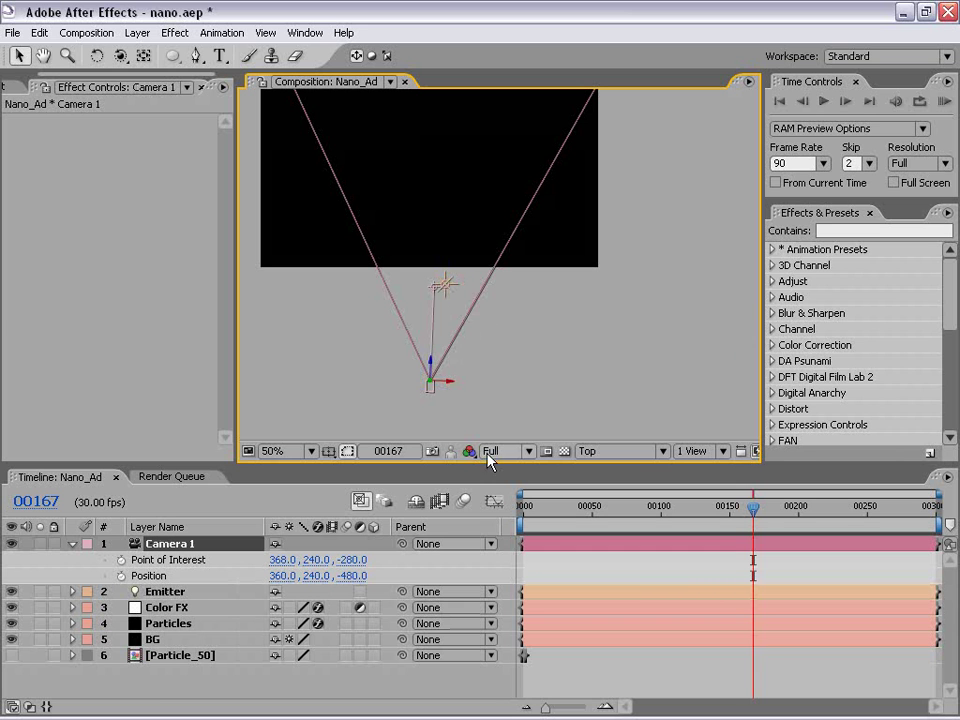
left_click(600, 451)
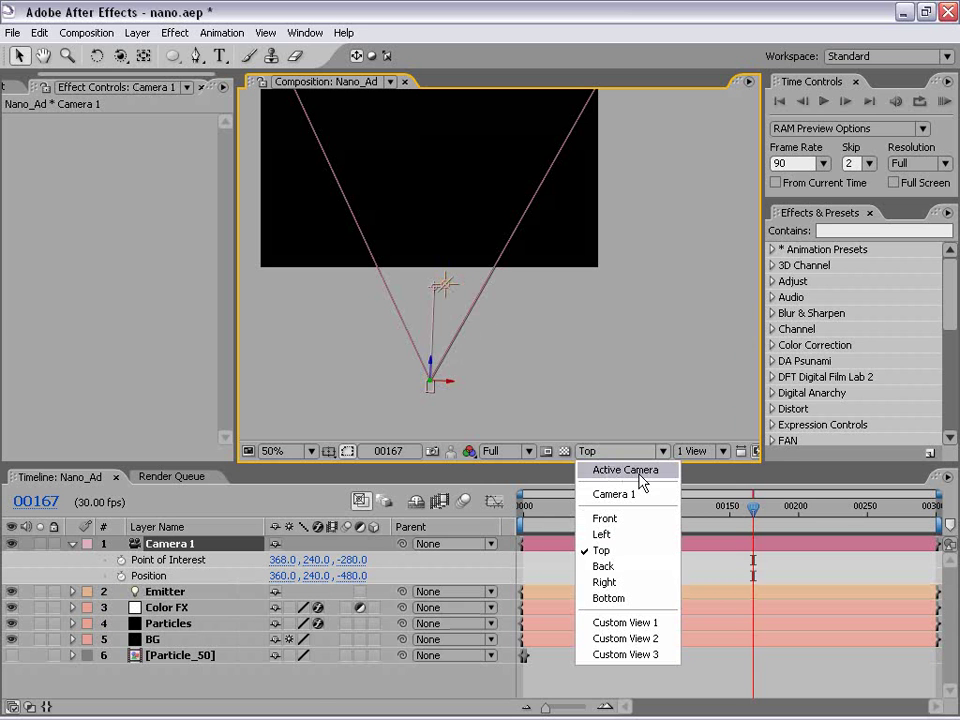
left_click(639, 474)
left_click_drag(449, 208, 500, 297)
Orbit Camera 1 to (216.4, 247, -410.5), zoom to 100%, and select Particles
left_click(120, 56)
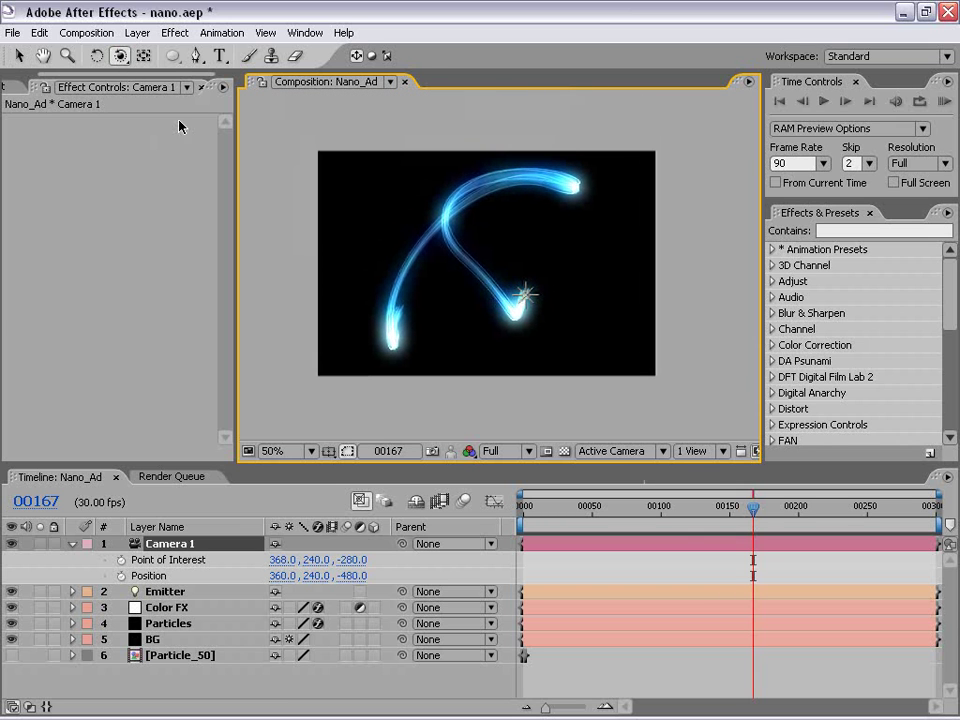
mouse_move(461, 274)
left_mouse_down()
mouse_move(508, 272)
mouse_move(542, 257)
mouse_move(558, 225)
mouse_move(551, 192)
mouse_move(508, 164)
mouse_move(475, 210)
mouse_move(475, 277)
mouse_move(510, 290)
mouse_move(471, 268)
mouse_move(533, 282)
mouse_move(540, 195)
mouse_move(559, 180)
mouse_move(579, 223)
mouse_move(578, 202)
mouse_move(463, 221)
mouse_move(457, 254)
mouse_move(435, 208)
left_mouse_up()
key(".")
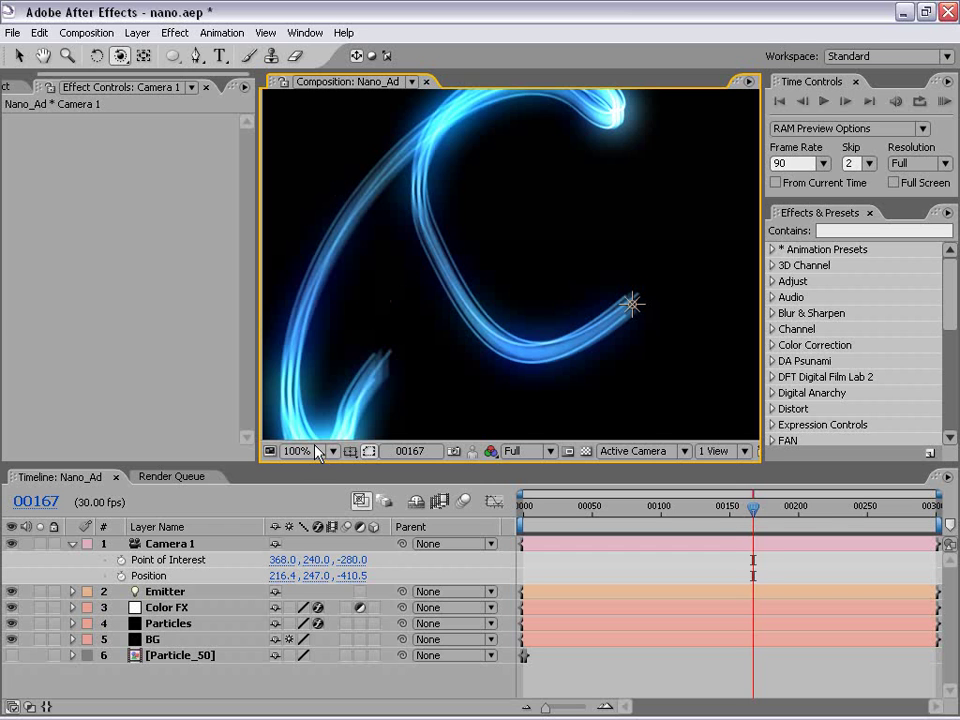
left_click(168, 624)
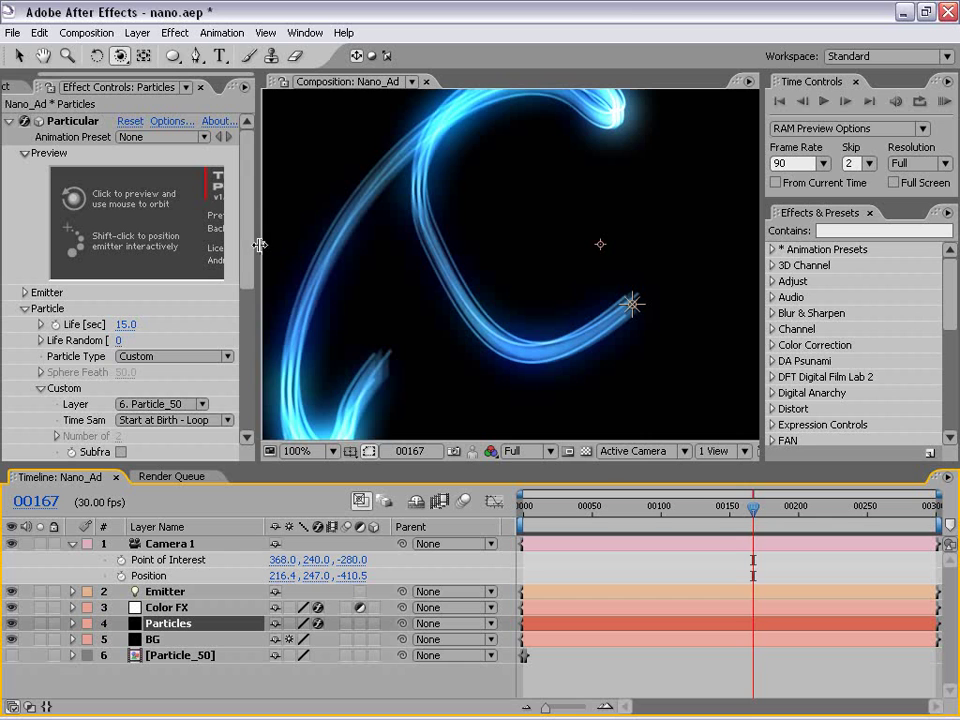
Set Particular's Render Mode to Motion Preview and play the animation from the start
left_click_drag(259, 245, 370, 244)
left_click_drag(375, 197, 375, 362)
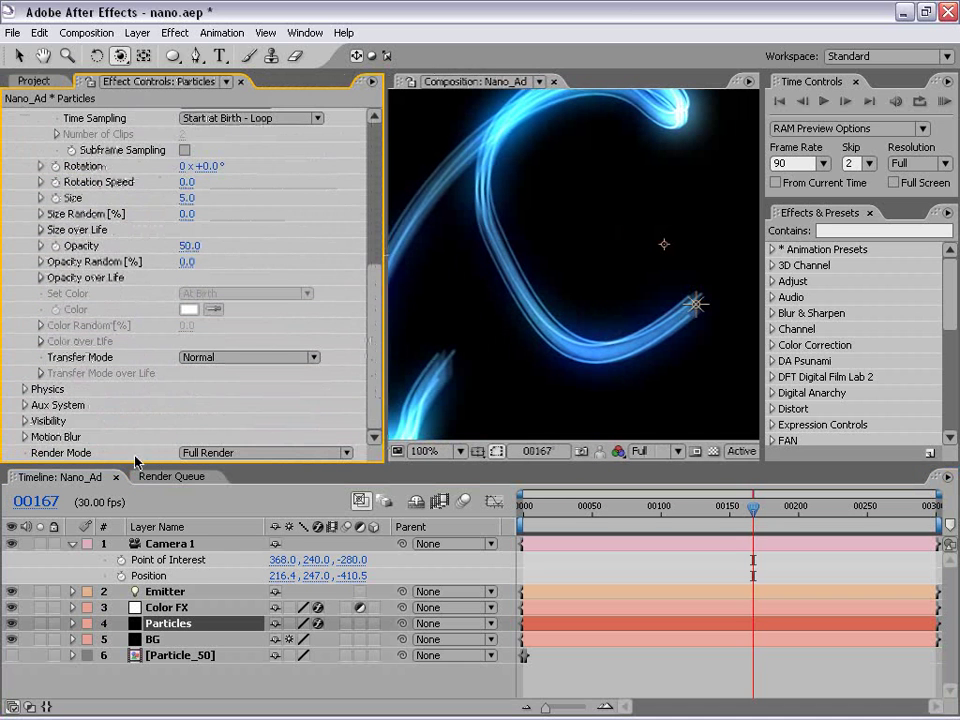
left_click(251, 453)
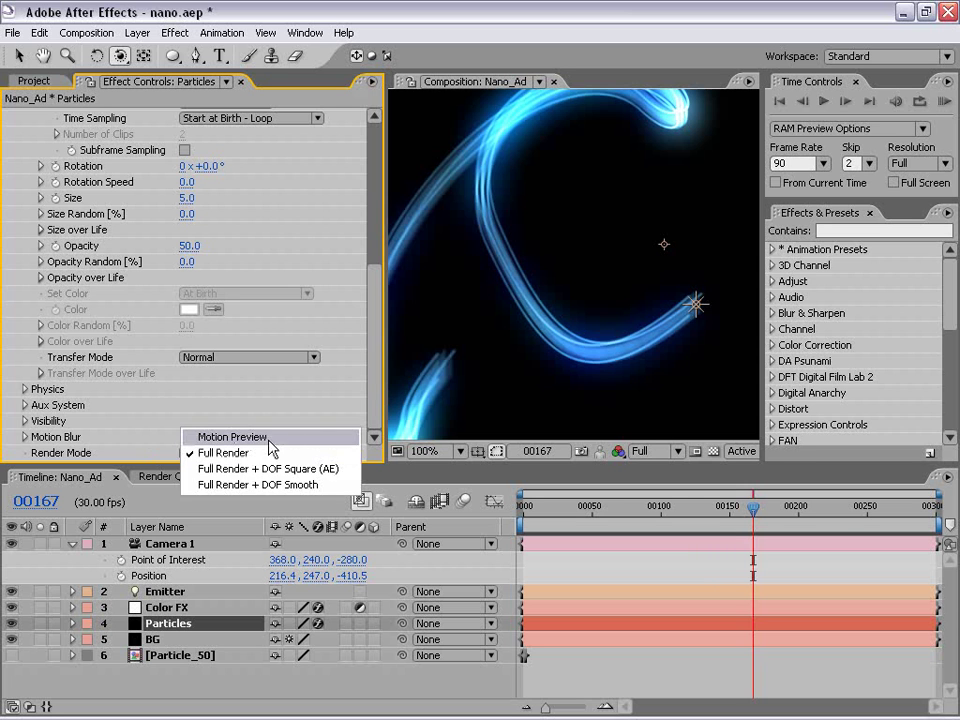
left_click(268, 440)
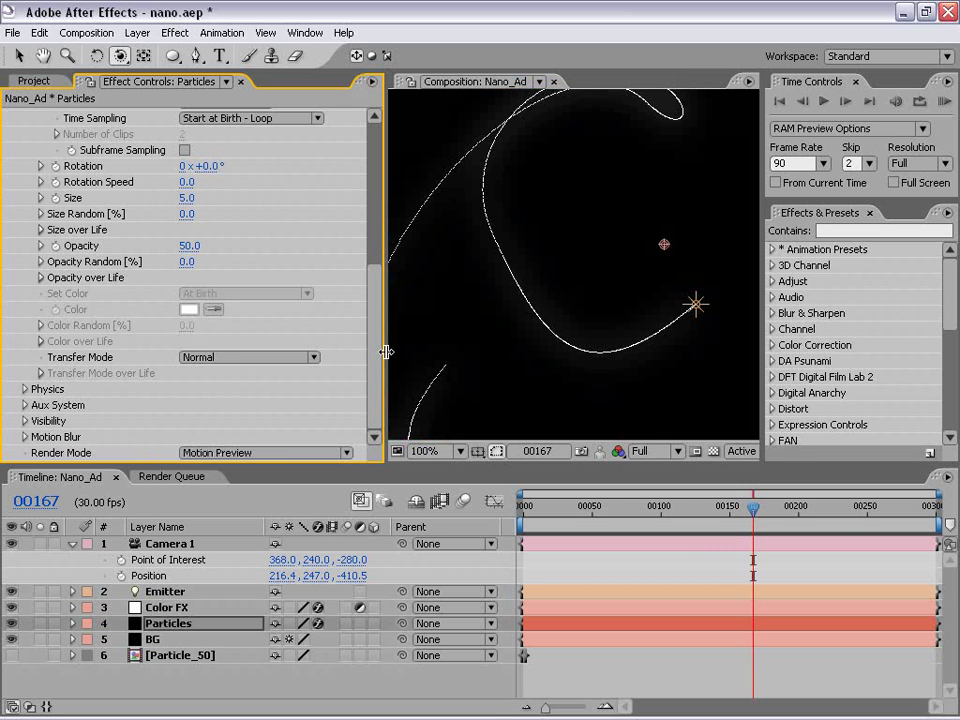
mouse_move(386, 352)
left_mouse_down()
mouse_move(313, 352)
mouse_move(288, 180)
left_mouse_up()
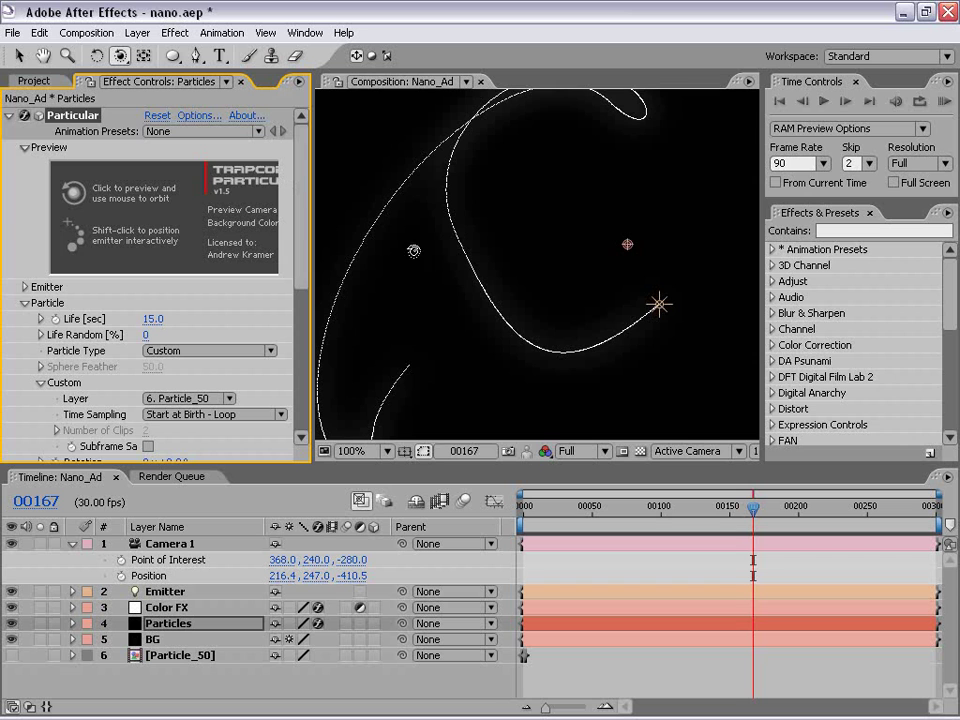
scroll(346, 184, "down", 1)
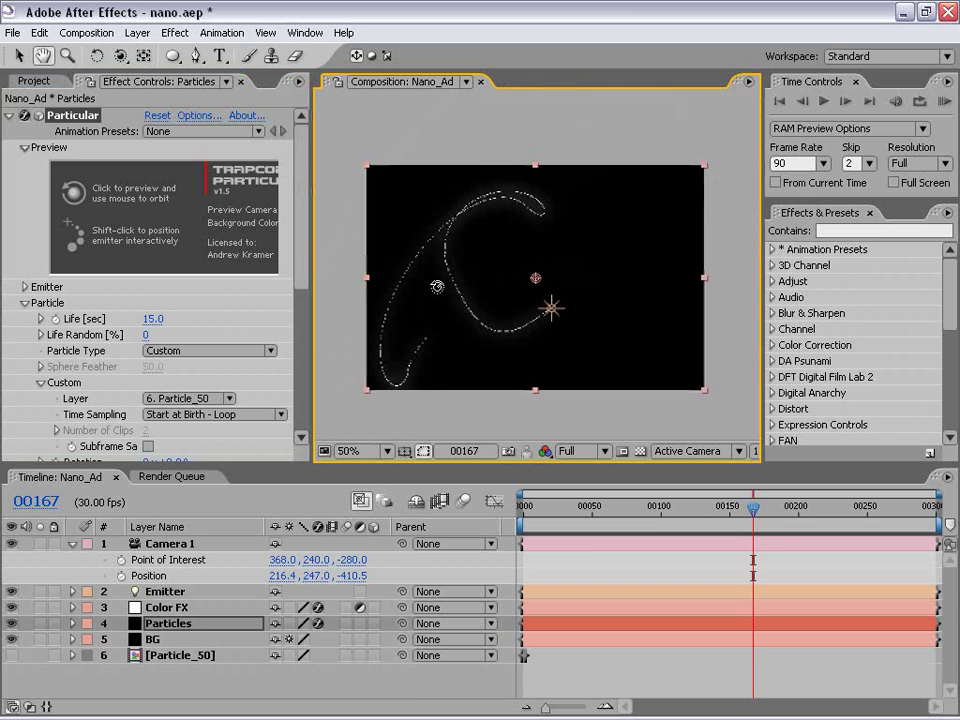
left_click_drag(770, 520, 508, 529)
key("c")
key("space")
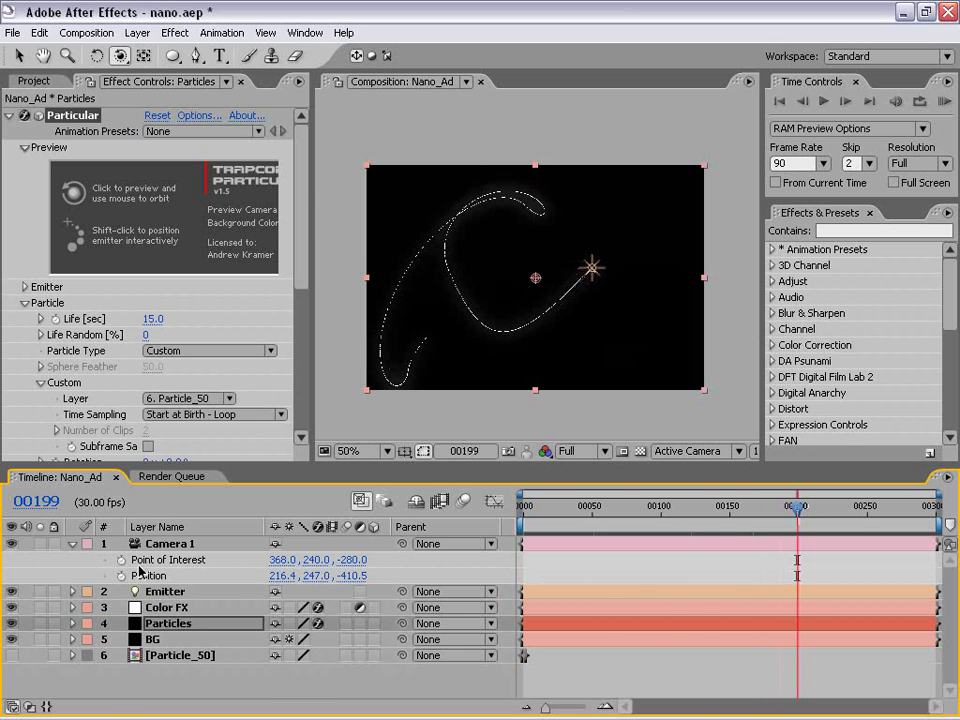
Hide Color FX and start keyframing Camera 1's Point of Interest and Position
left_click(165, 608)
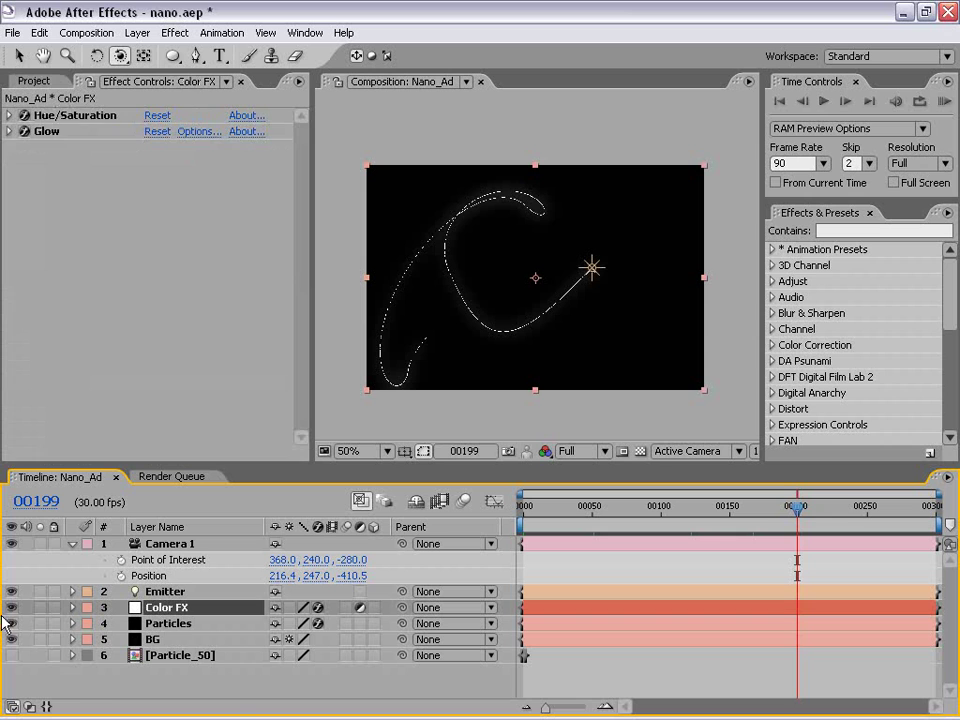
left_click(11, 607)
key("grave")
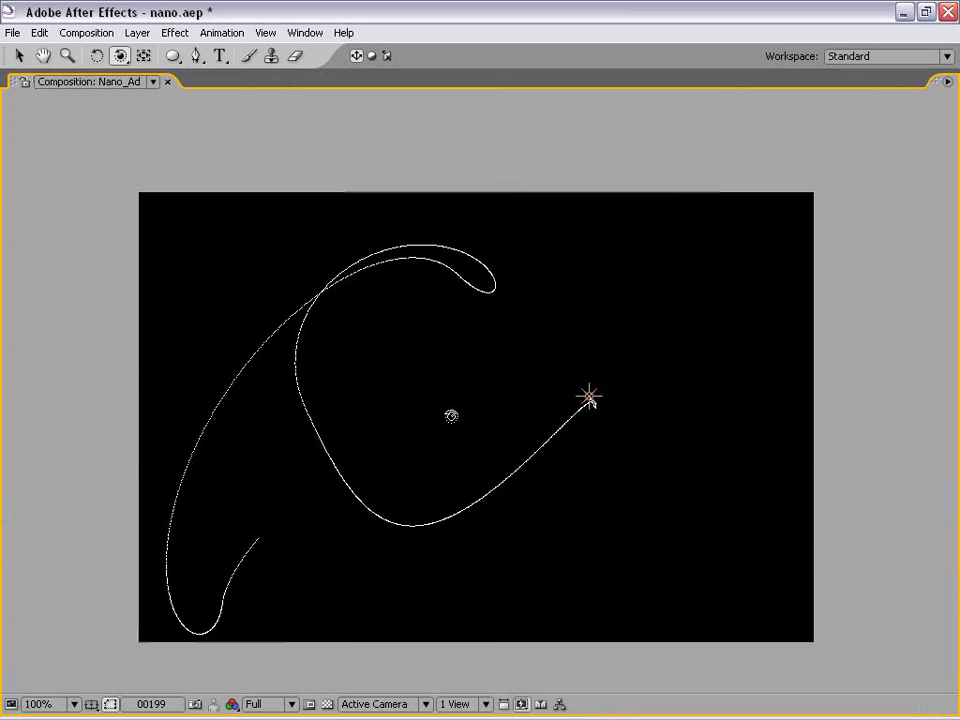
key("grave")
left_click_drag(585, 508, 520, 516)
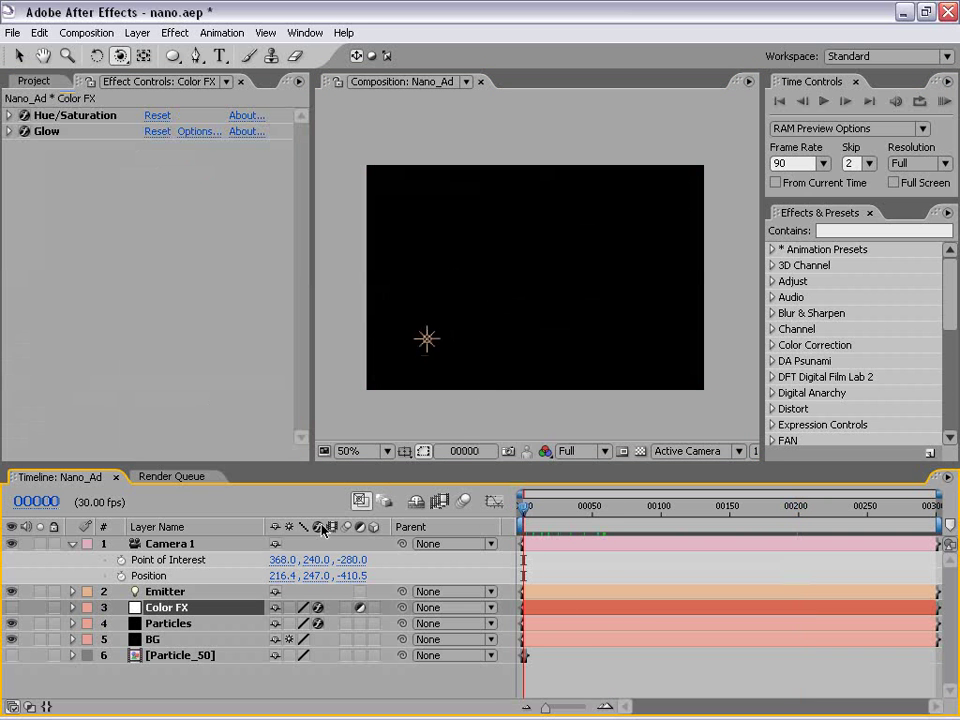
left_click(121, 560)
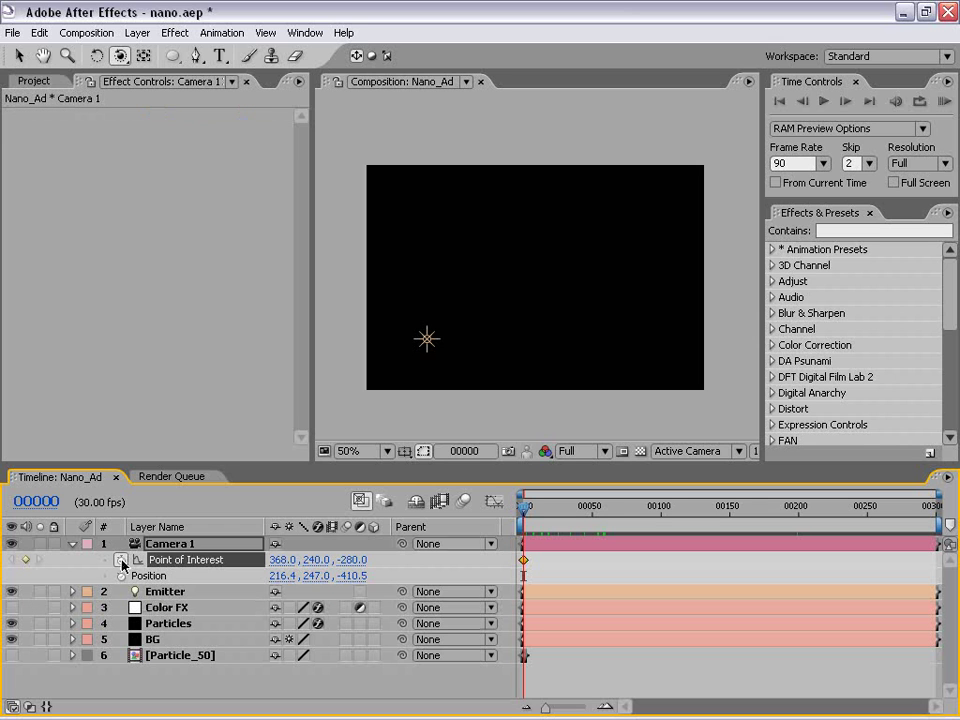
left_click(121, 576)
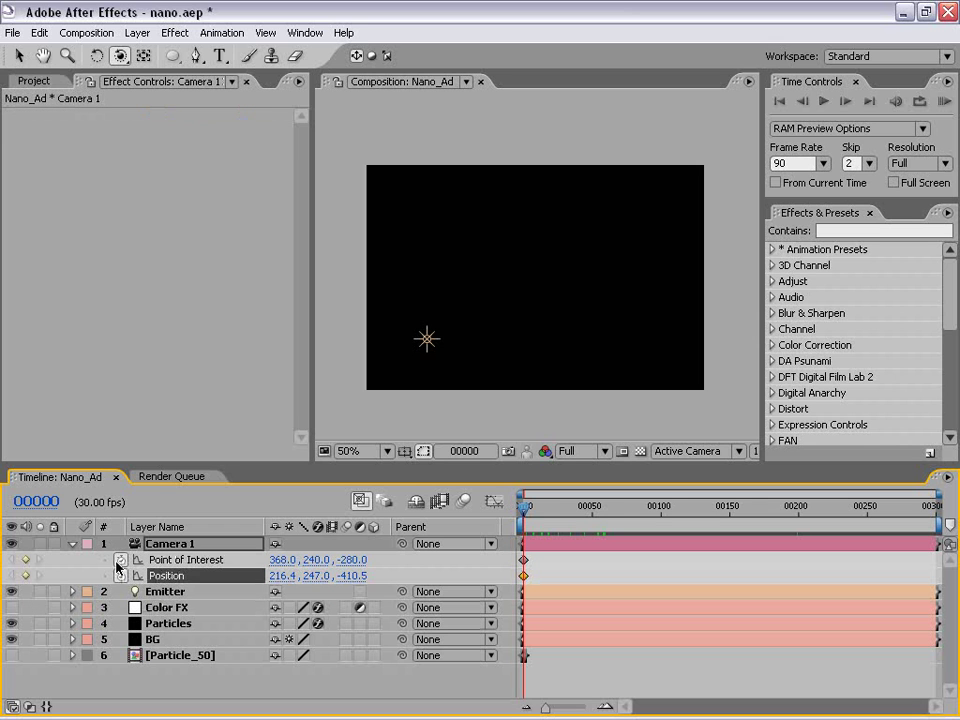
Orbit, track and dolly Camera 1 to key a new view at frame 160
mouse_move(527, 515)
left_mouse_down()
mouse_move(778, 513)
mouse_move(744, 508)
left_mouse_up()
mouse_move(542, 291)
left_mouse_down()
mouse_move(486, 289)
mouse_move(446, 174)
mouse_move(542, 334)
mouse_move(500, 265)
mouse_move(510, 279)
left_mouse_up()
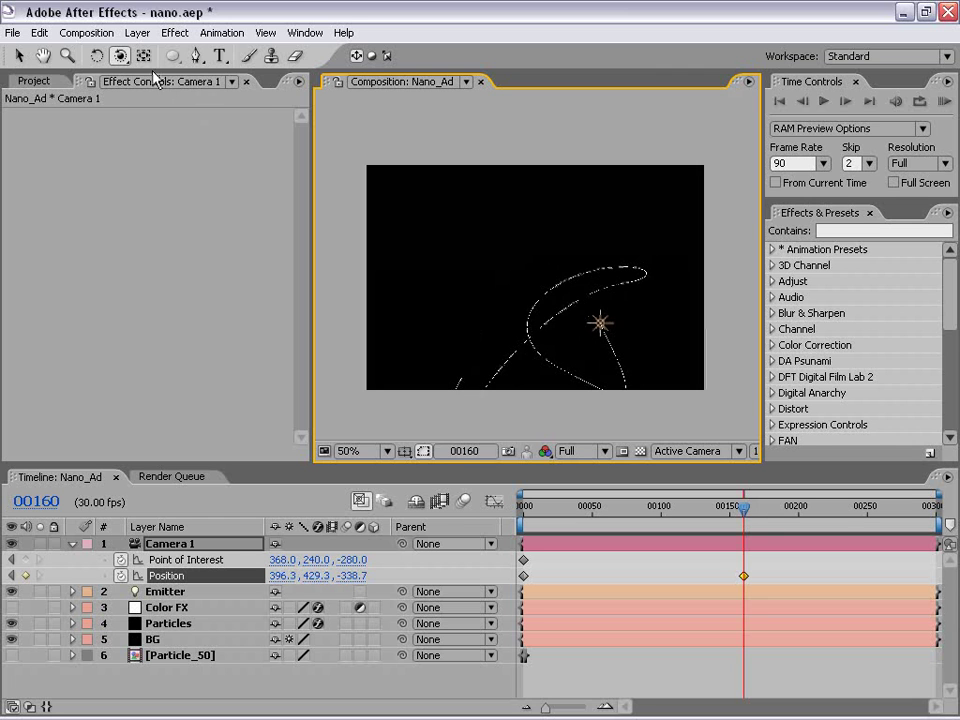
left_click_drag(120, 55, 196, 85)
mouse_move(568, 321)
left_mouse_down()
mouse_move(546, 300)
mouse_move(557, 293)
mouse_move(584, 316)
left_mouse_up()
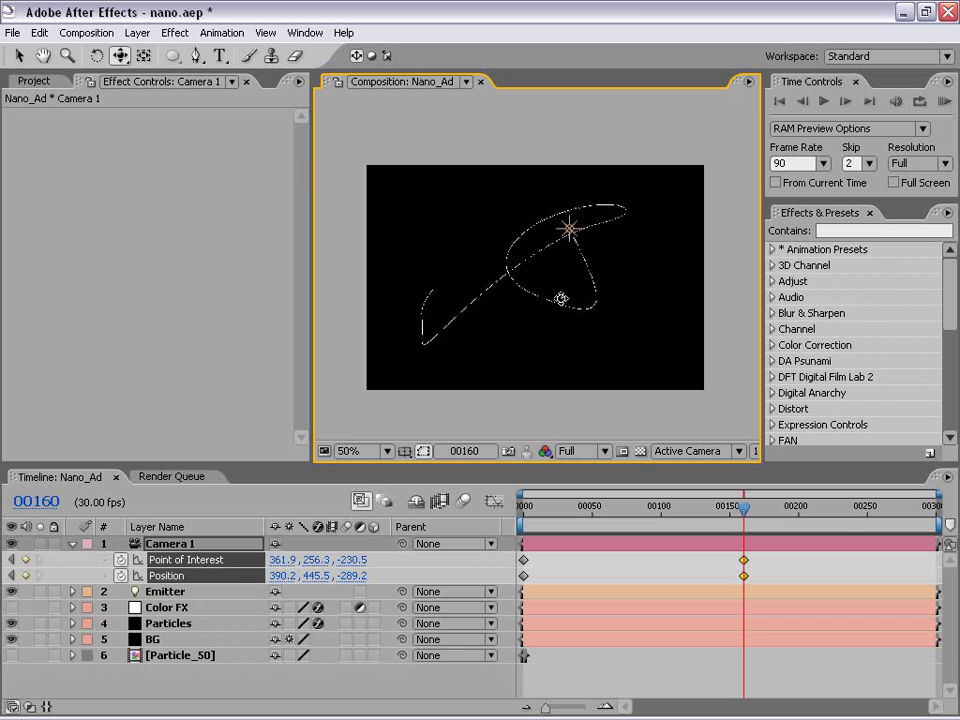
left_click_drag(120, 56, 193, 112)
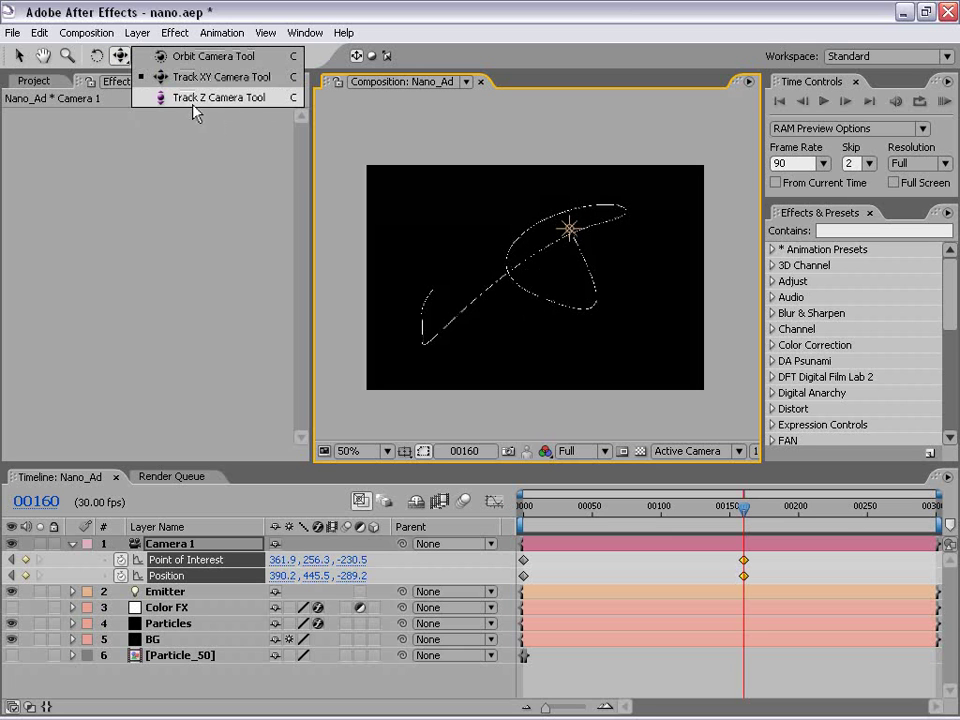
left_click_drag(514, 265, 514, 252)
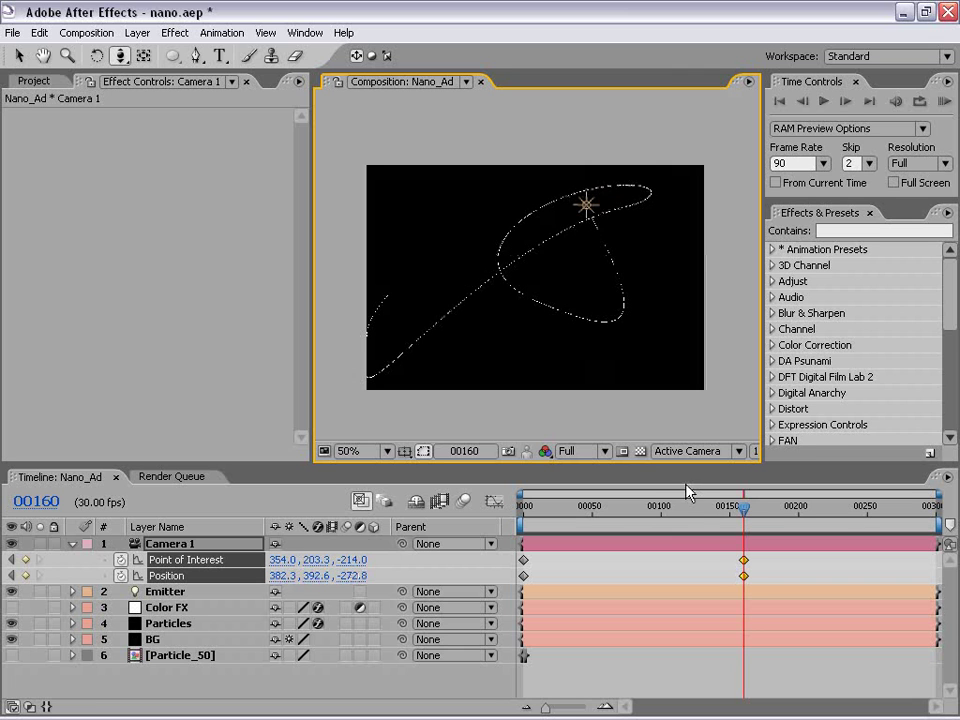
Key the final frame at Position (473.1, 313.9, -406.8) and POI (378.6, 226.1, -253.8)
left_click_drag(730, 517, 935, 515)
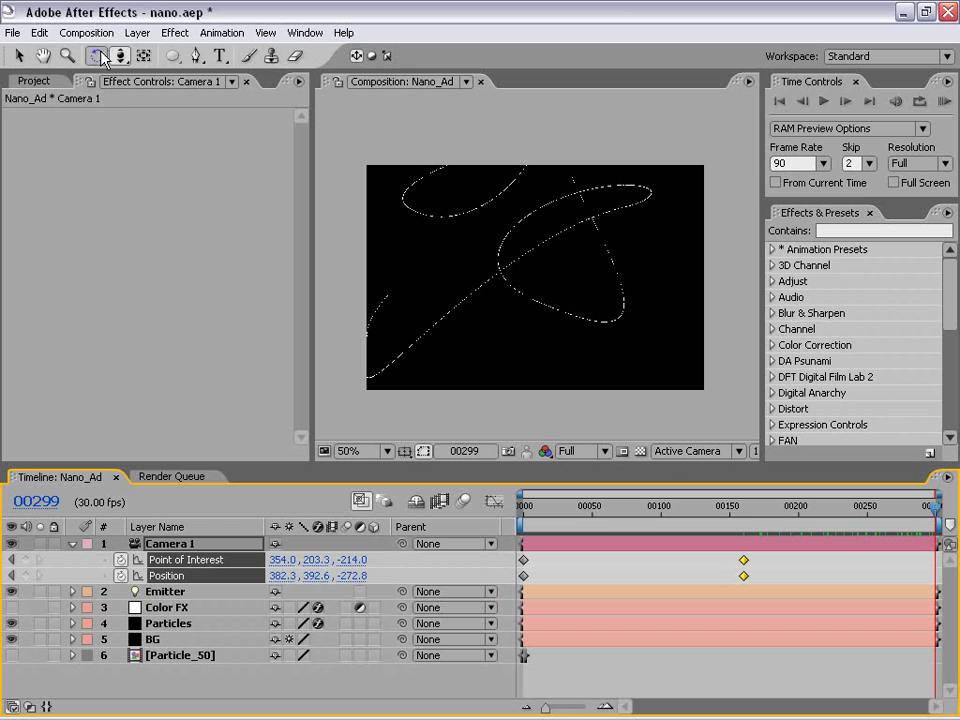
left_click_drag(123, 60, 156, 76)
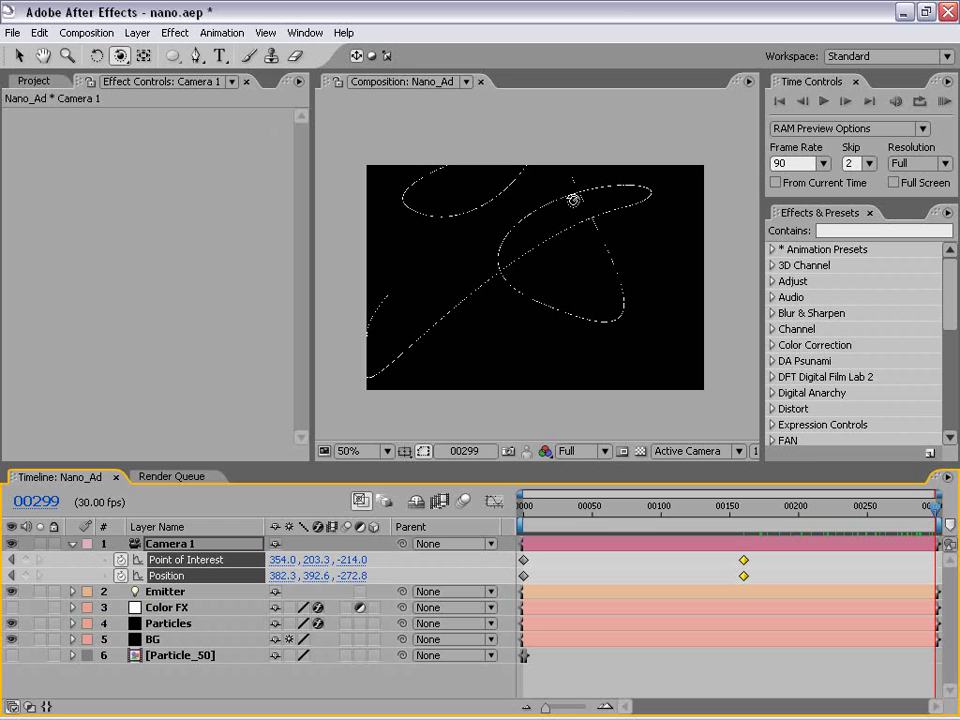
mouse_move(598, 193)
left_mouse_down()
mouse_move(594, 289)
mouse_move(585, 279)
left_mouse_up()
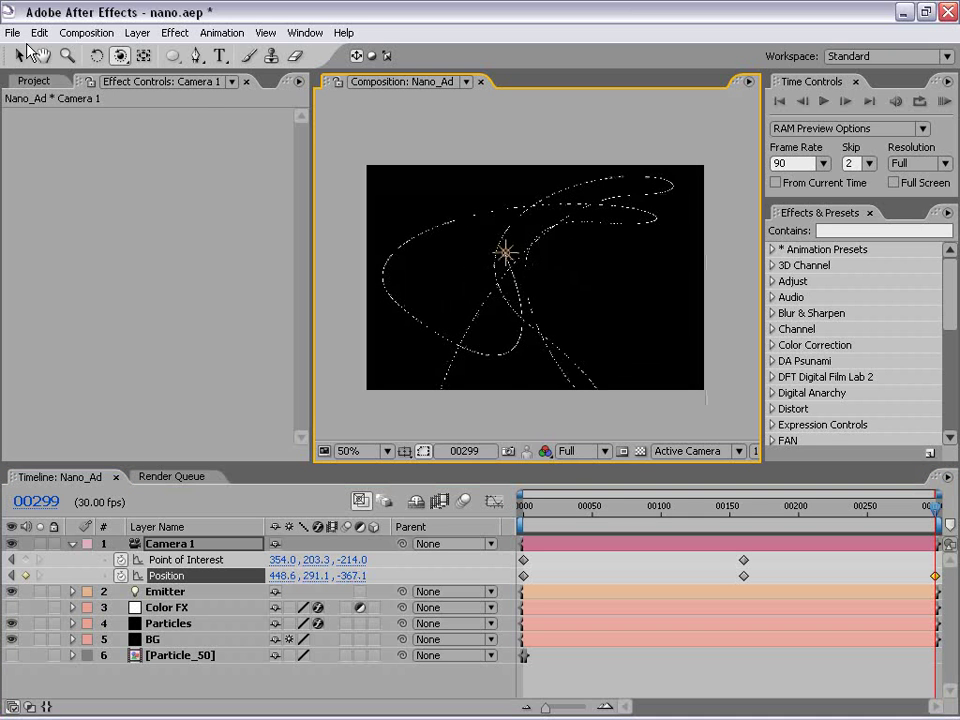
left_click_drag(120, 60, 185, 96)
left_click_drag(560, 251, 557, 266)
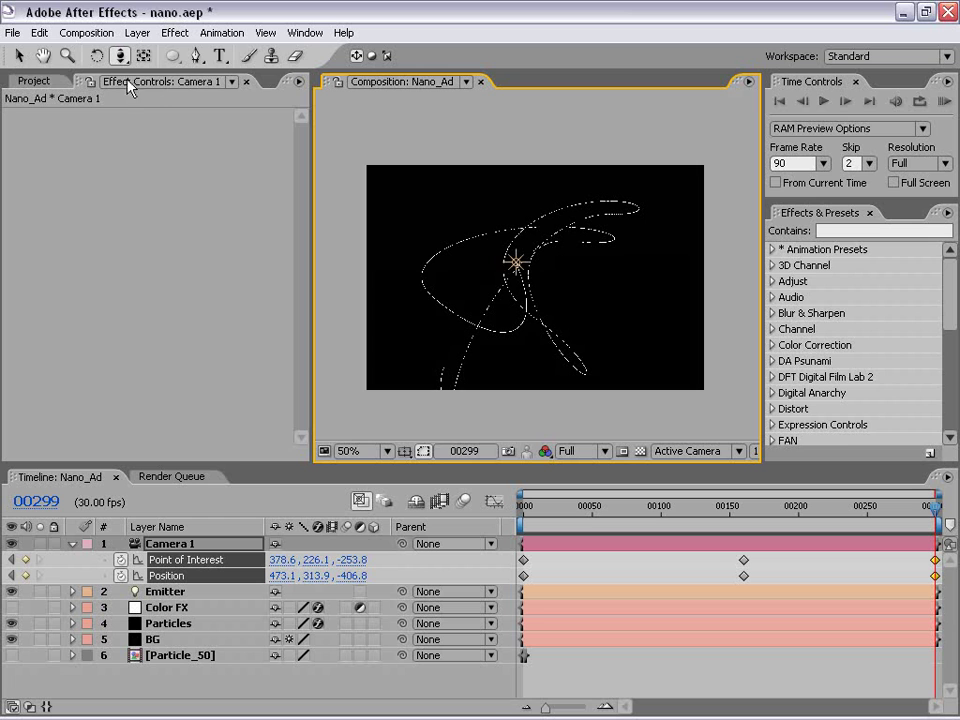
left_click_drag(116, 64, 768, 571)
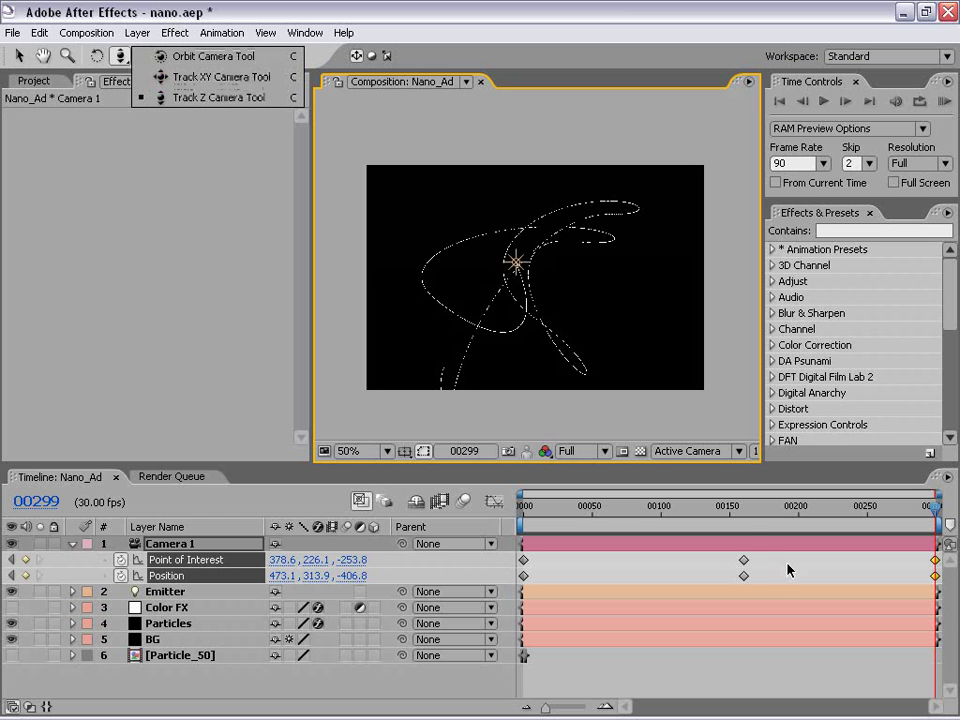
mouse_move(583, 508)
left_mouse_down()
mouse_move(940, 502)
mouse_move(520, 506)
left_mouse_up()
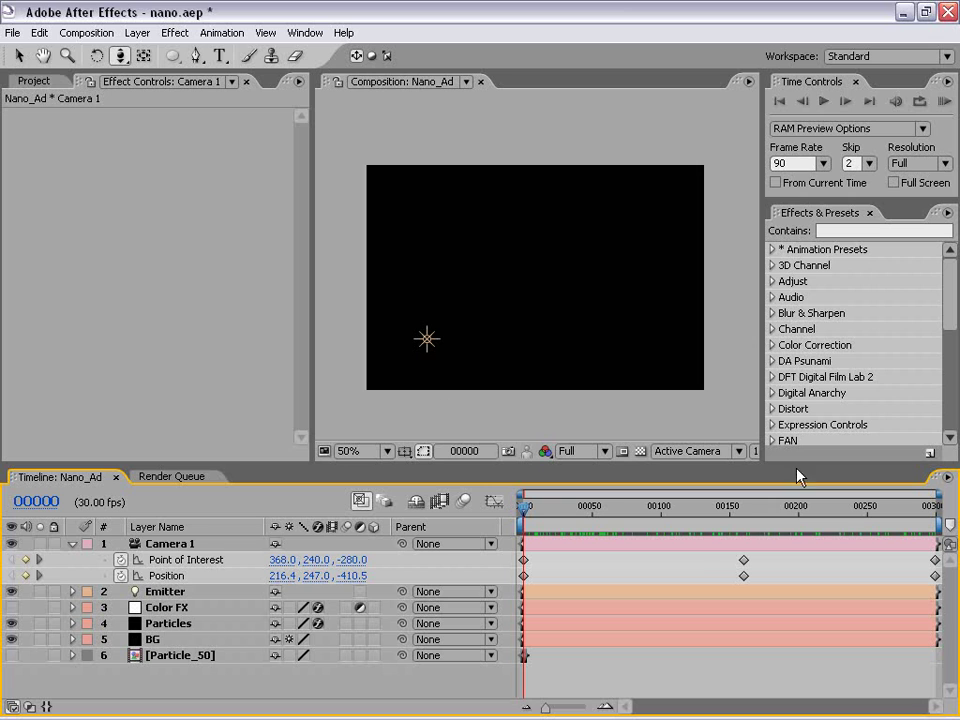
Apply Easy Ease to all Camera 1 keyframes and scrub to check the move
left_click(185, 564)
left_click(170, 576, "shift")
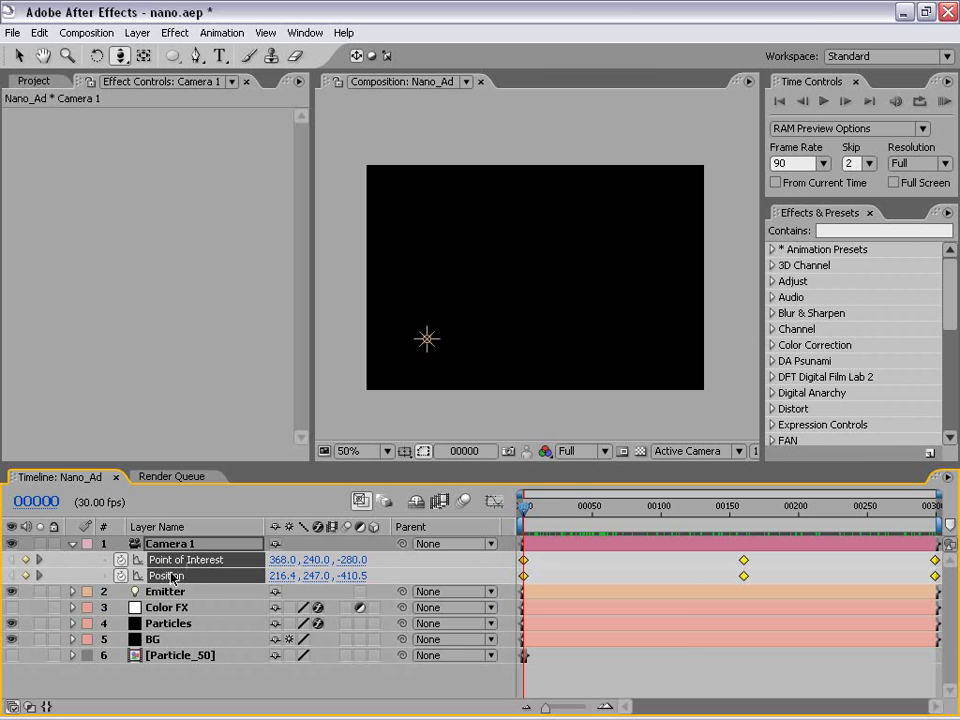
key("F9")
left_click(653, 561)
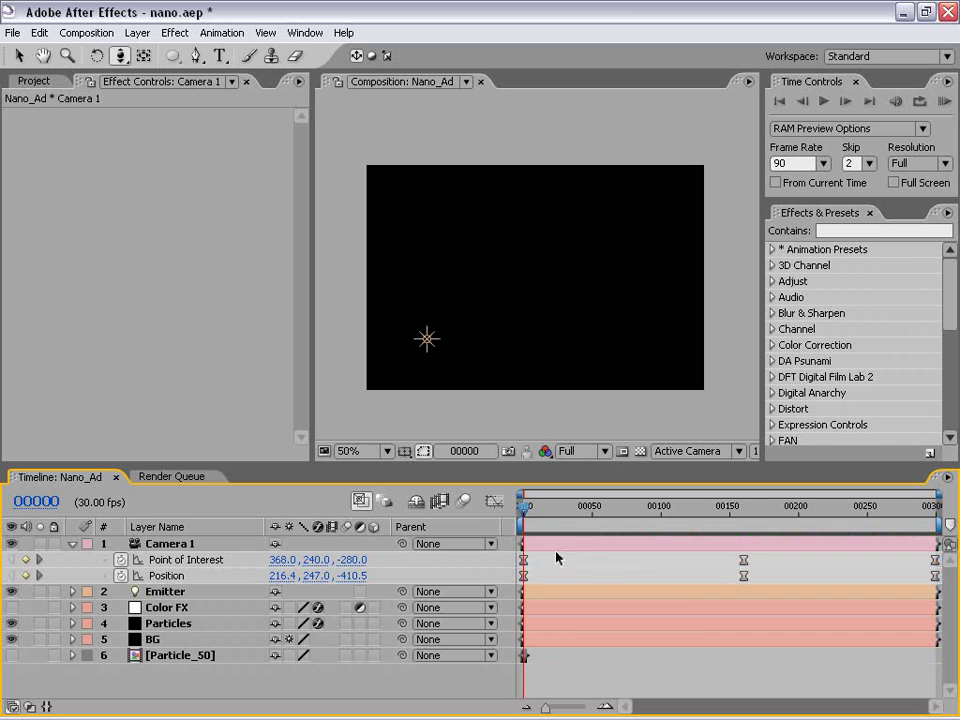
left_click_drag(530, 506, 793, 510)
Set the middle camera keyframes to Rove Across Time and RAM-preview the comp
left_click_drag(708, 565, 754, 574)
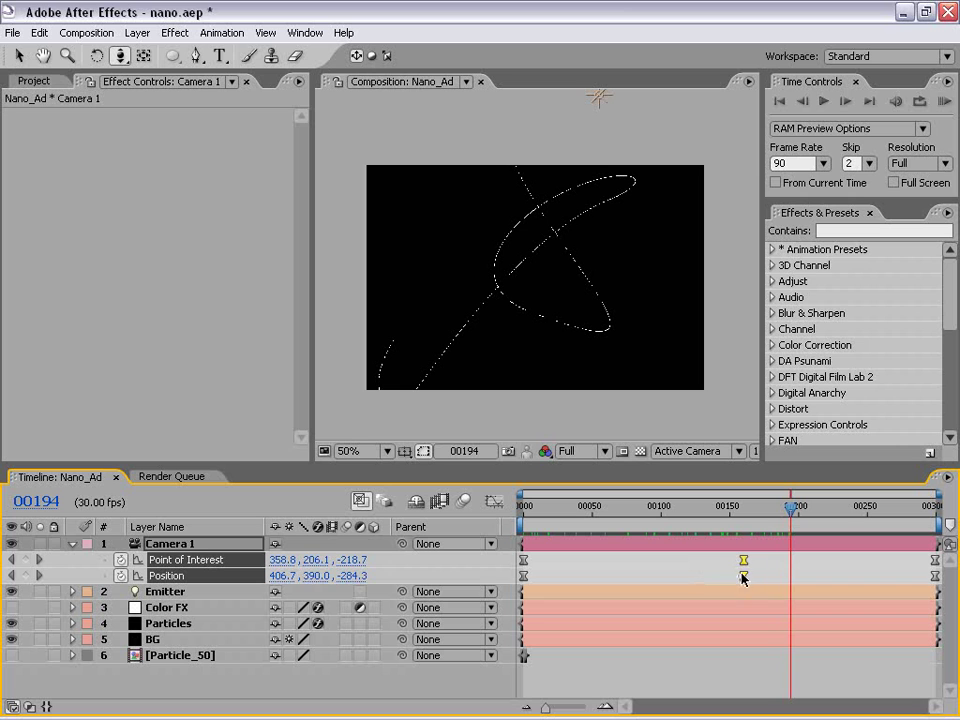
right_click(745, 586)
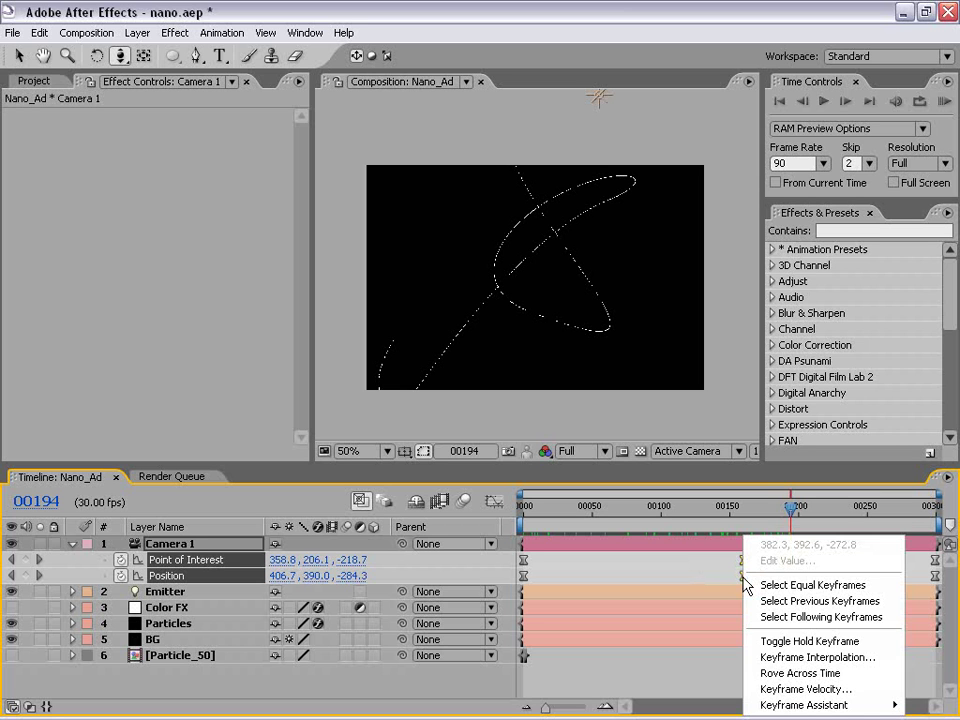
left_click(786, 671)
left_click(686, 559)
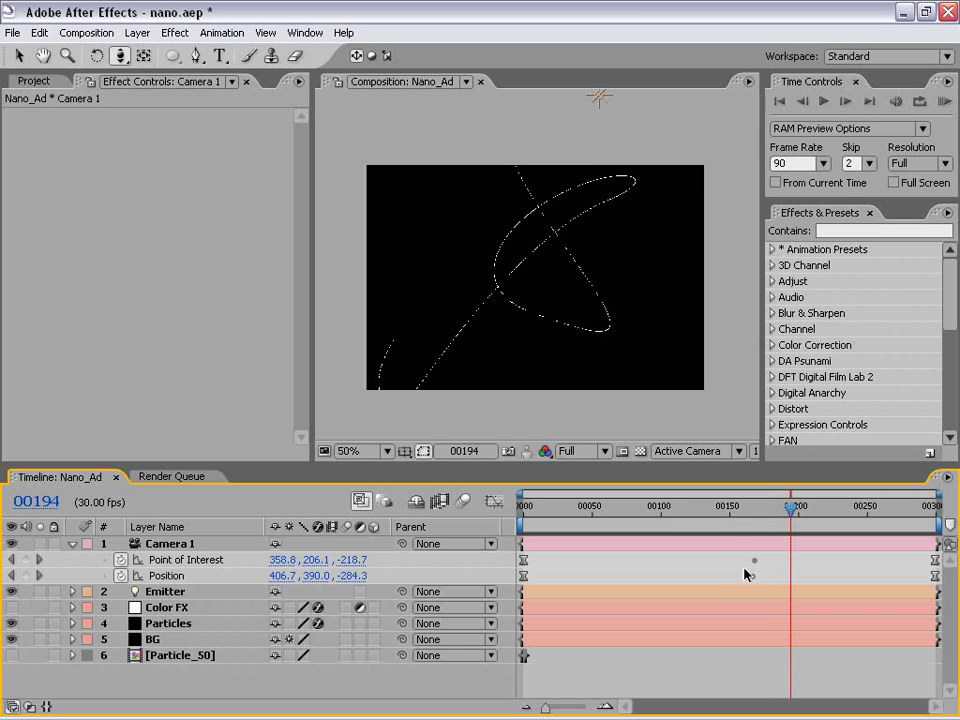
left_click_drag(733, 563, 764, 574)
mouse_move(752, 520)
left_mouse_down()
mouse_move(744, 514)
mouse_move(936, 514)
mouse_move(522, 514)
left_mouse_up()
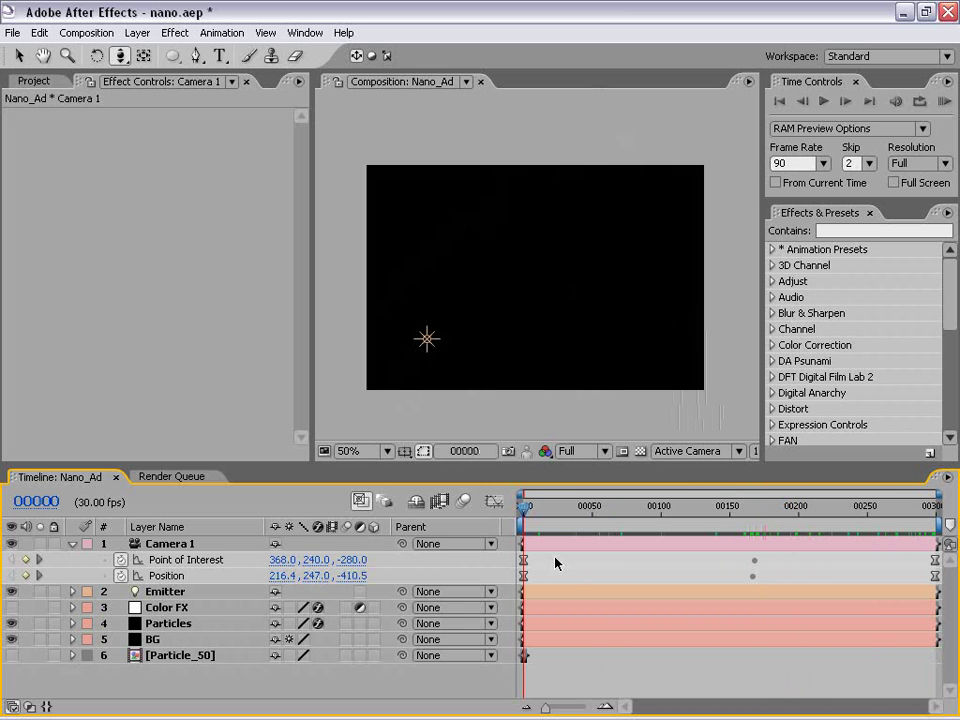
key("KP_0")
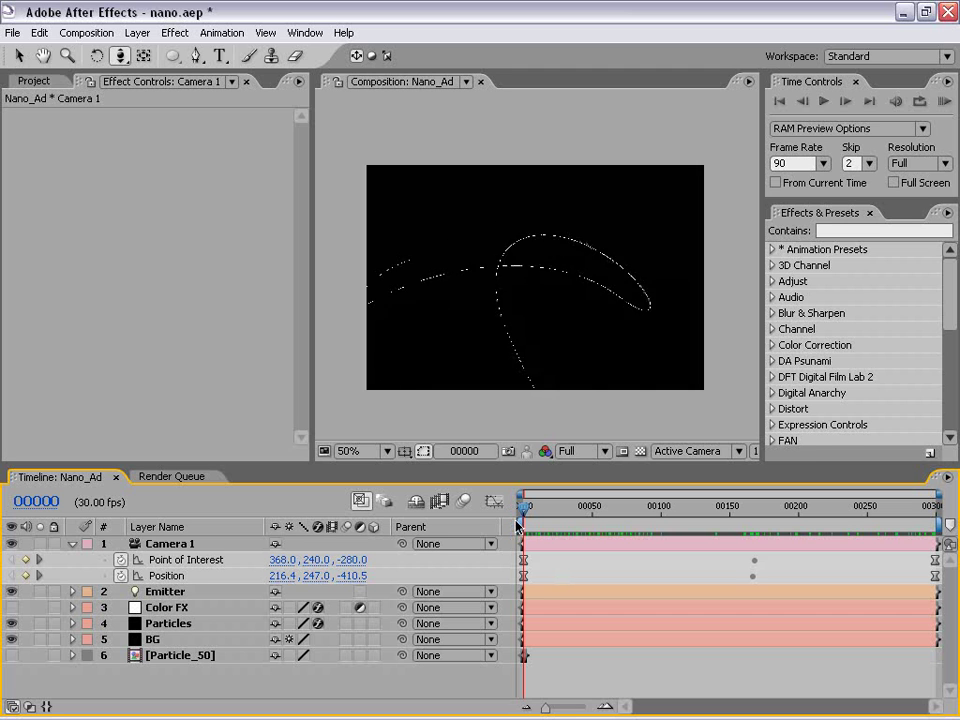
Move to frame 140 and show Particular's settings scrolled down to Render Mode
mouse_move(522, 514)
left_mouse_down()
mouse_move(911, 512)
mouse_move(838, 521)
mouse_move(529, 516)
mouse_move(716, 514)
left_mouse_up()
left_click(544, 626)
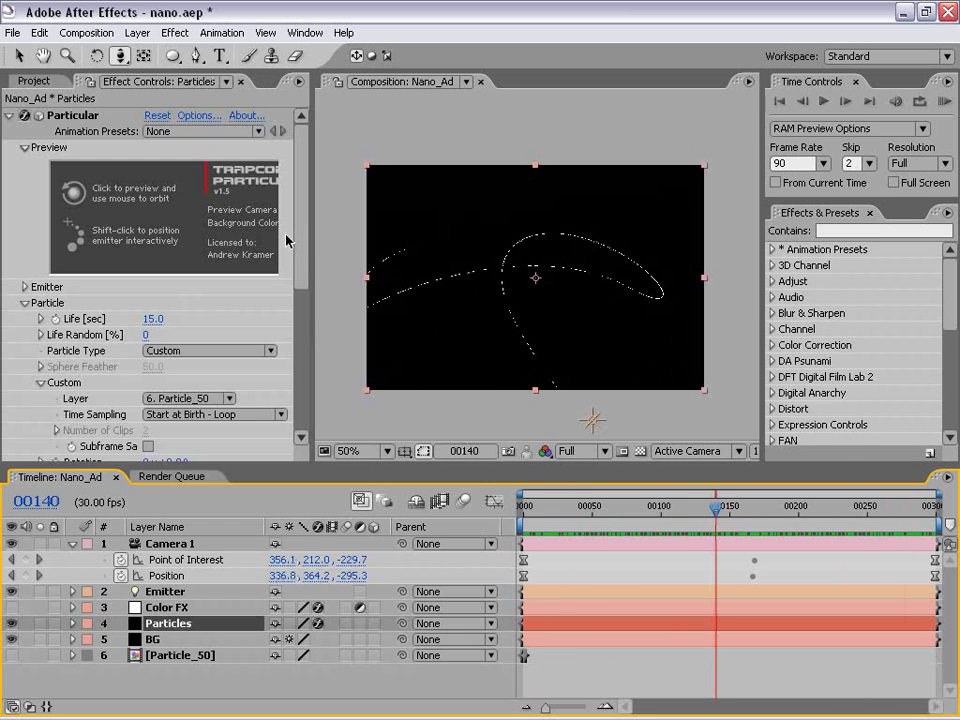
left_click_drag(310, 246, 316, 394)
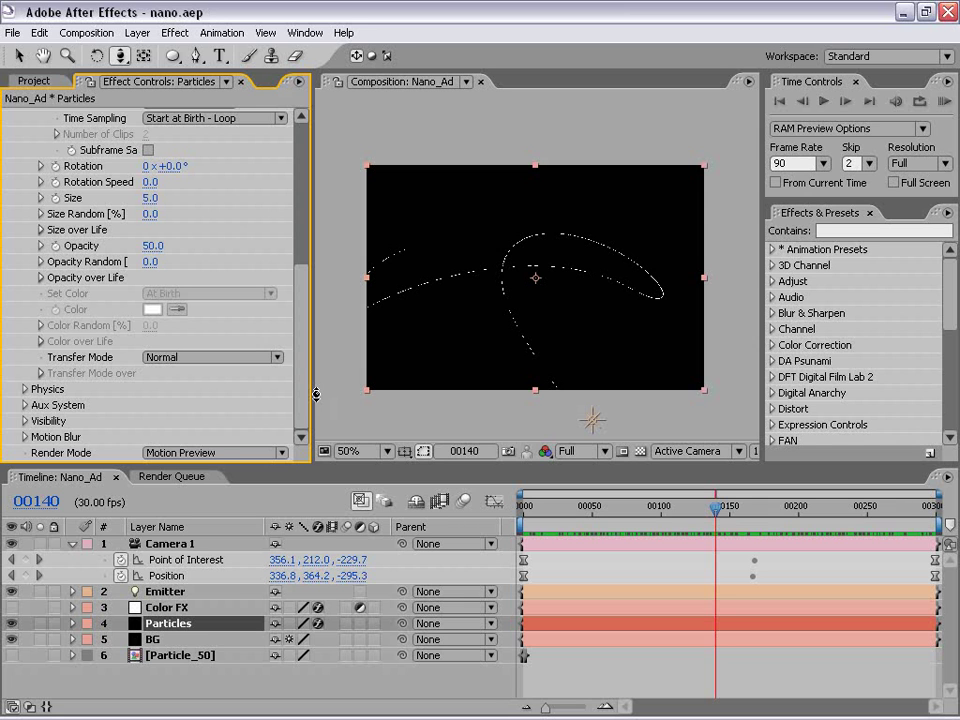
Switch Particular's Render Mode to Full Render and reveal the Color FX layer's effects
left_click(215, 450)
left_click(214, 453)
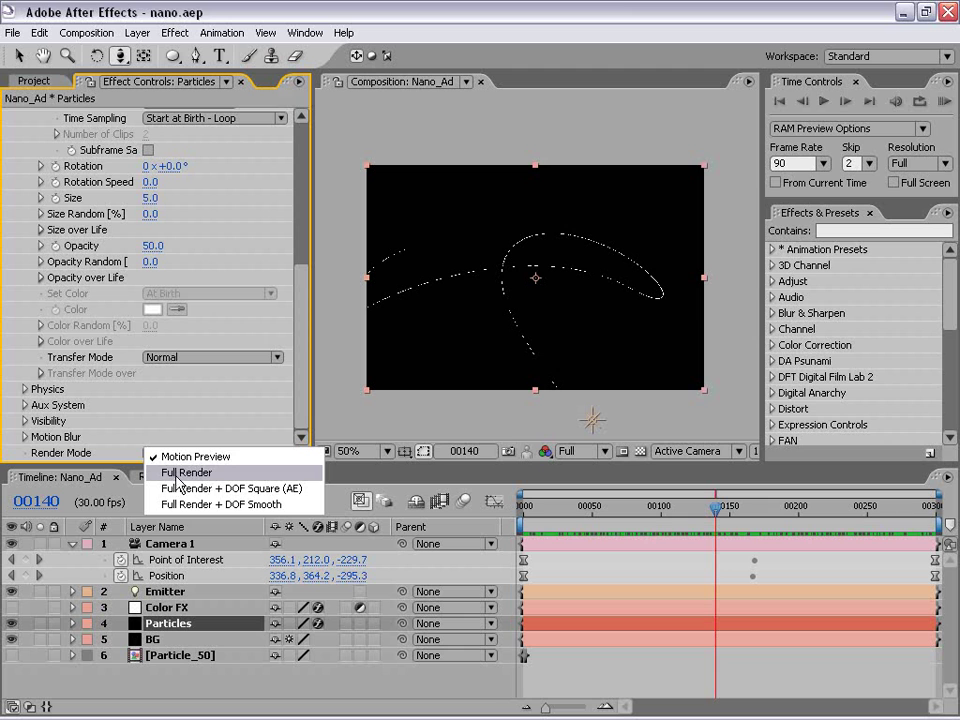
left_click(168, 473)
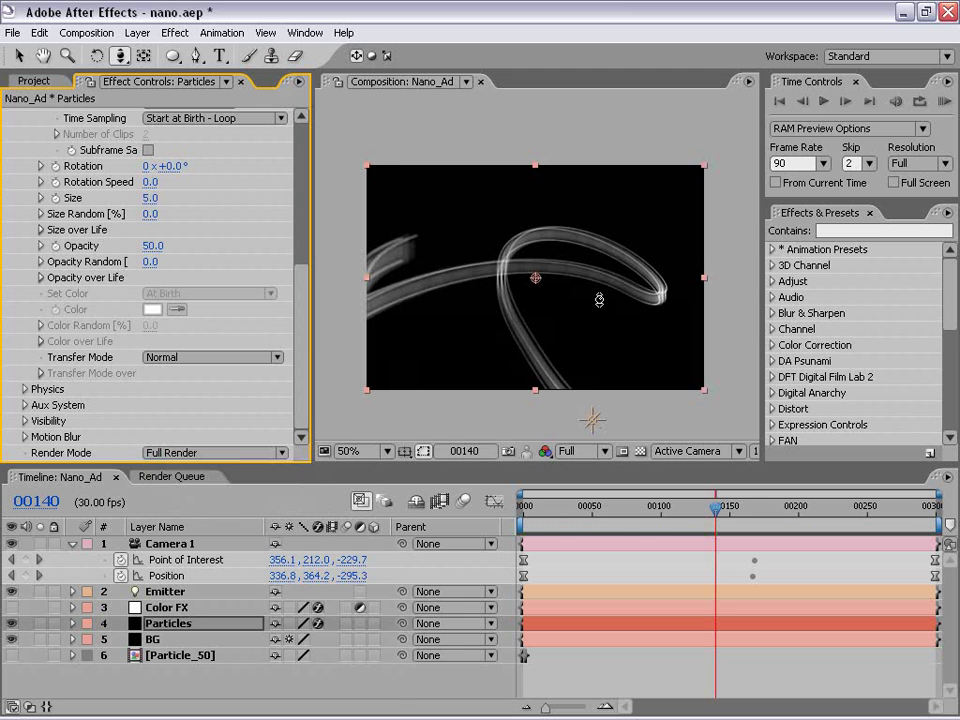
left_click(155, 607)
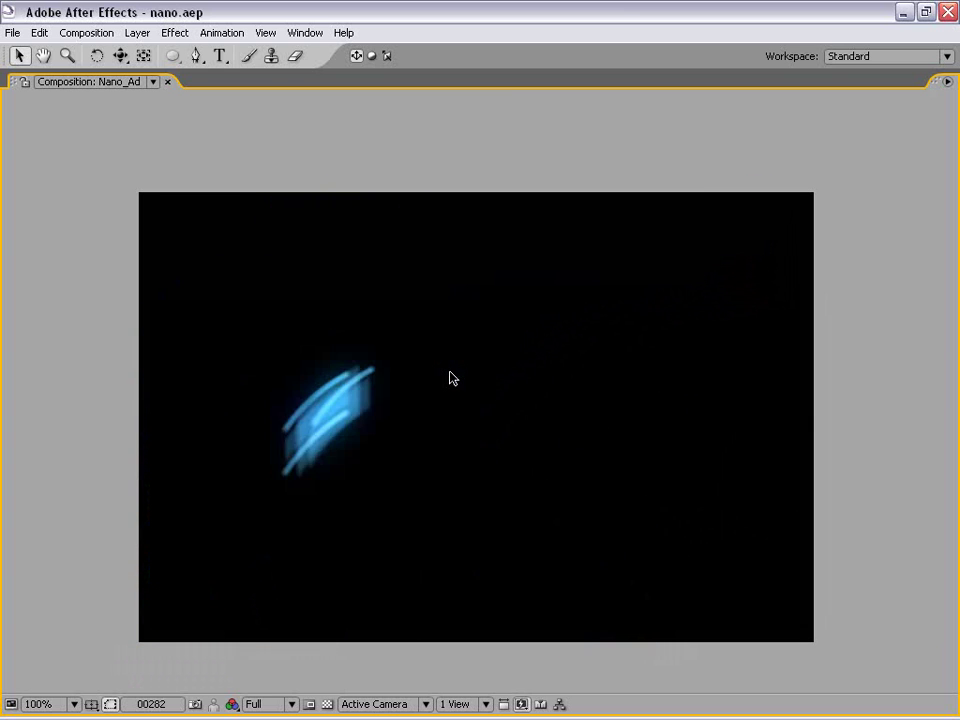
key("grave")
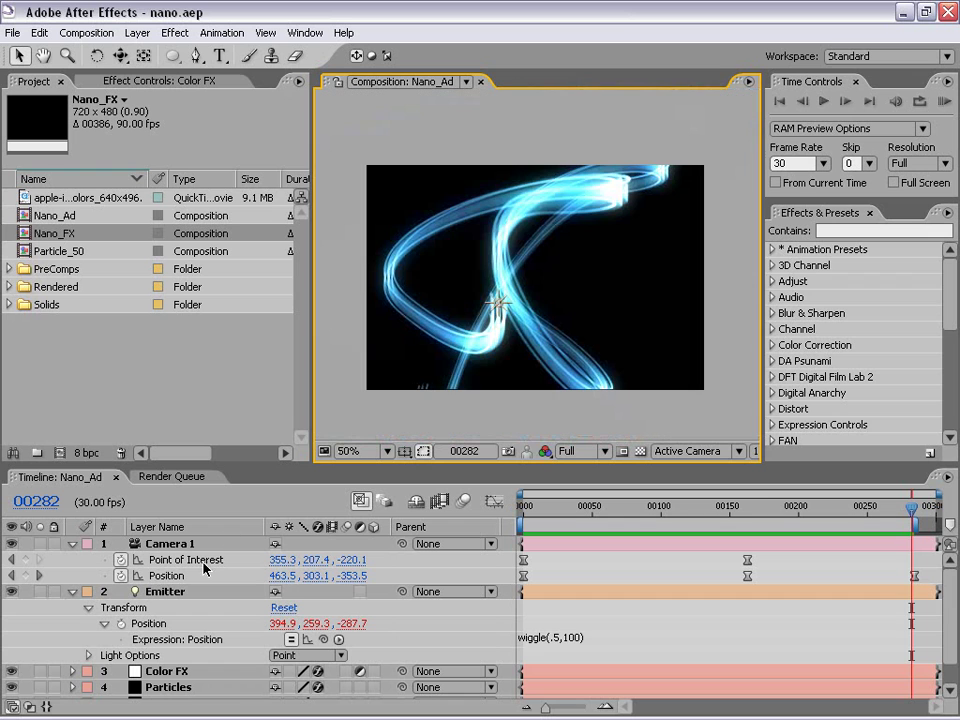
Set the Color FX Glow Intensity to 0.68 in Effect Controls
left_click(71, 591)
left_click(160, 607)
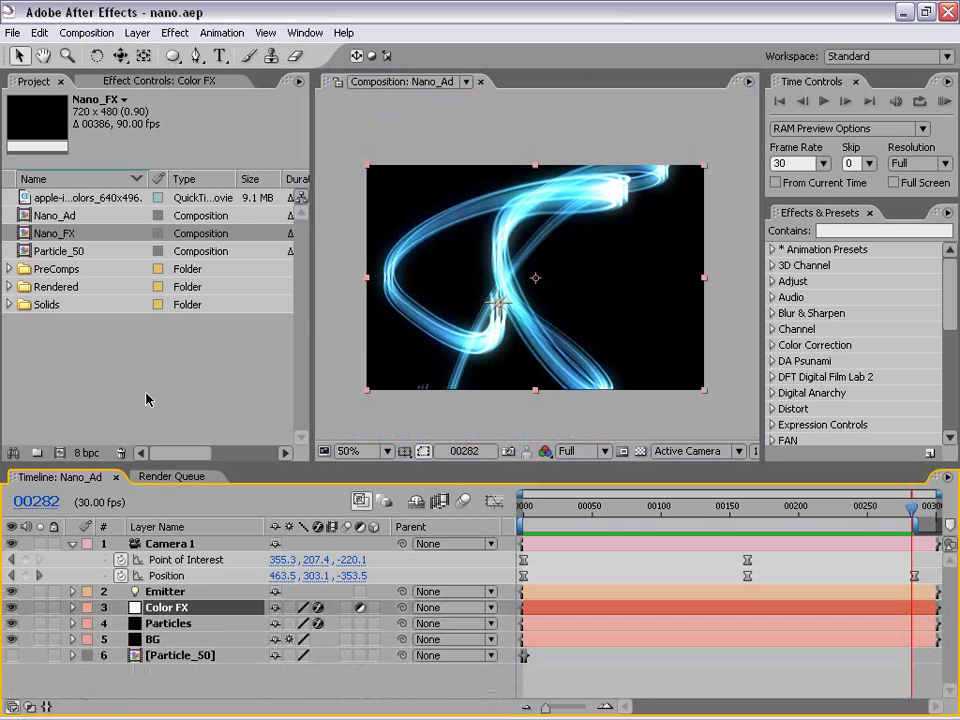
left_click(122, 84)
left_click(150, 211)
type("0.68")
key("Return")
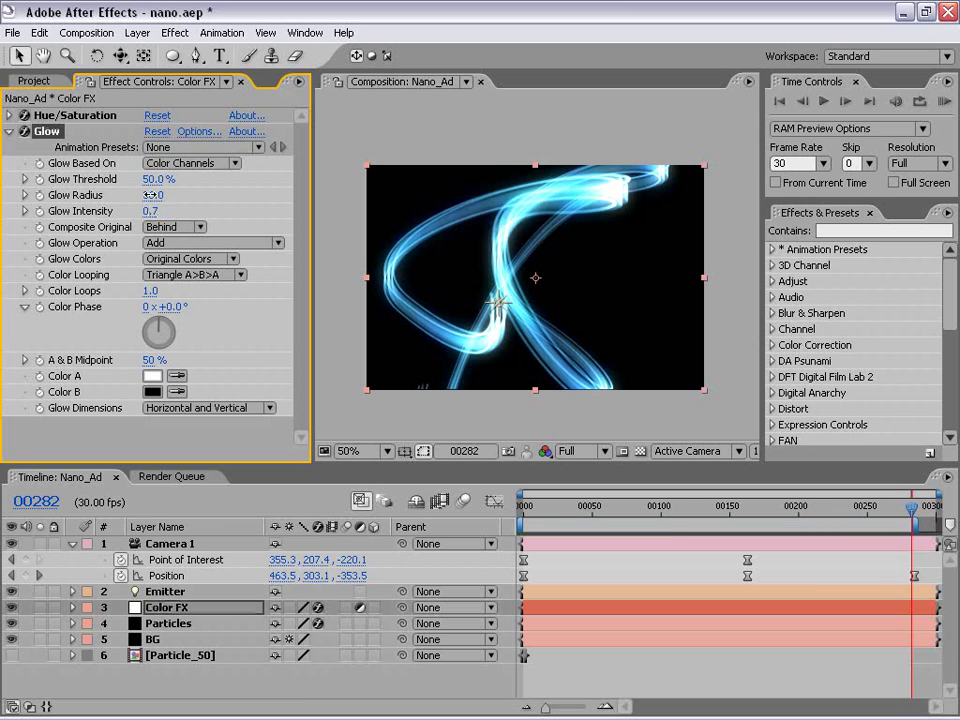
Widen the Glow Radius to 108 and enlarge the composition view for previewing
left_click_drag(155, 195, 222, 183)
left_click(155, 195)
type("10")
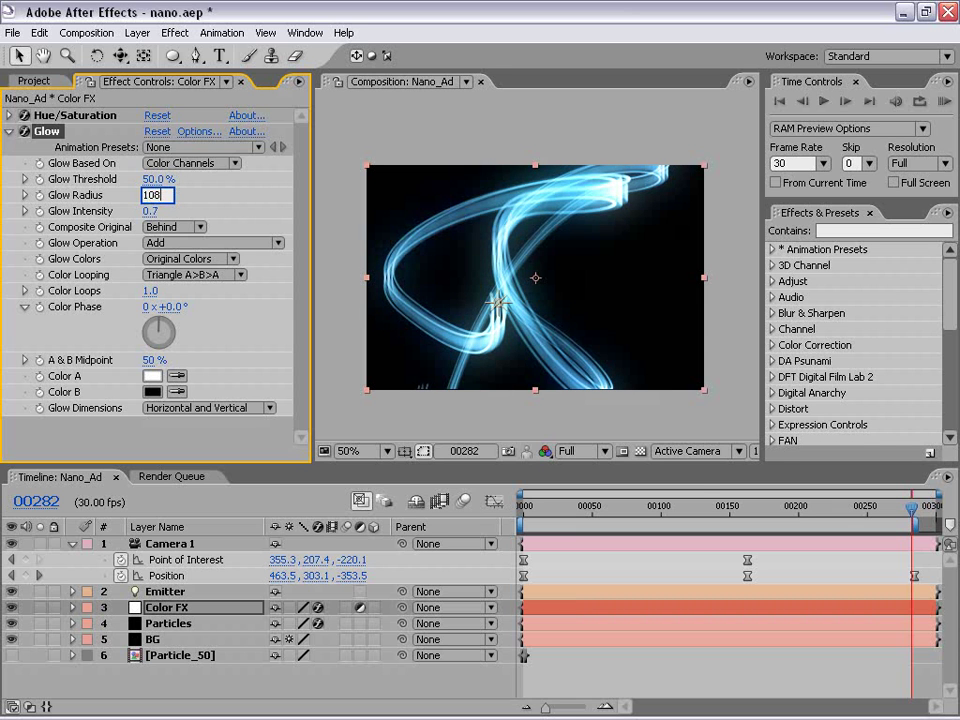
key("Return")
left_click(572, 398)
key("grave")
key("grave")
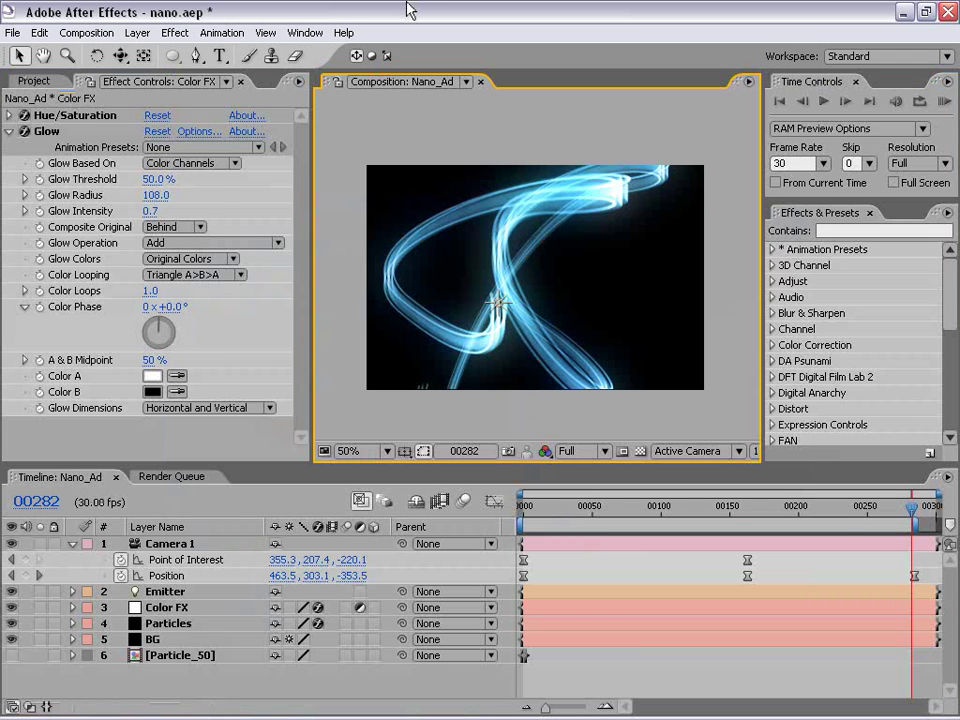
Collapse the Glow effect and expand Particular's Emitter settings on the Particles layer
left_click(11, 103)
key("ctrl+grave")
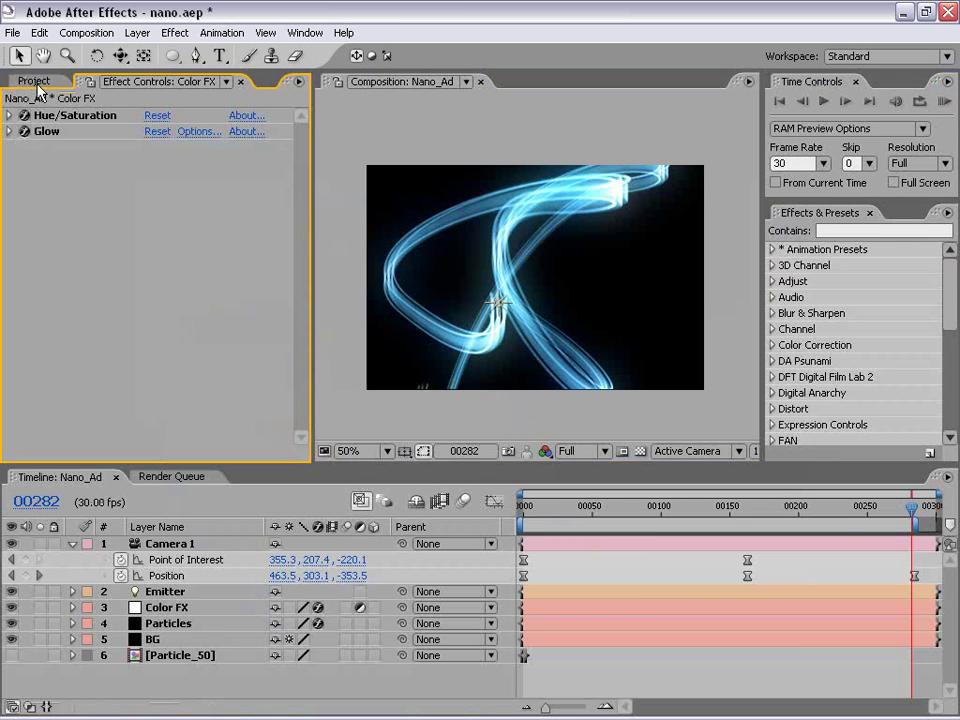
left_click(162, 623)
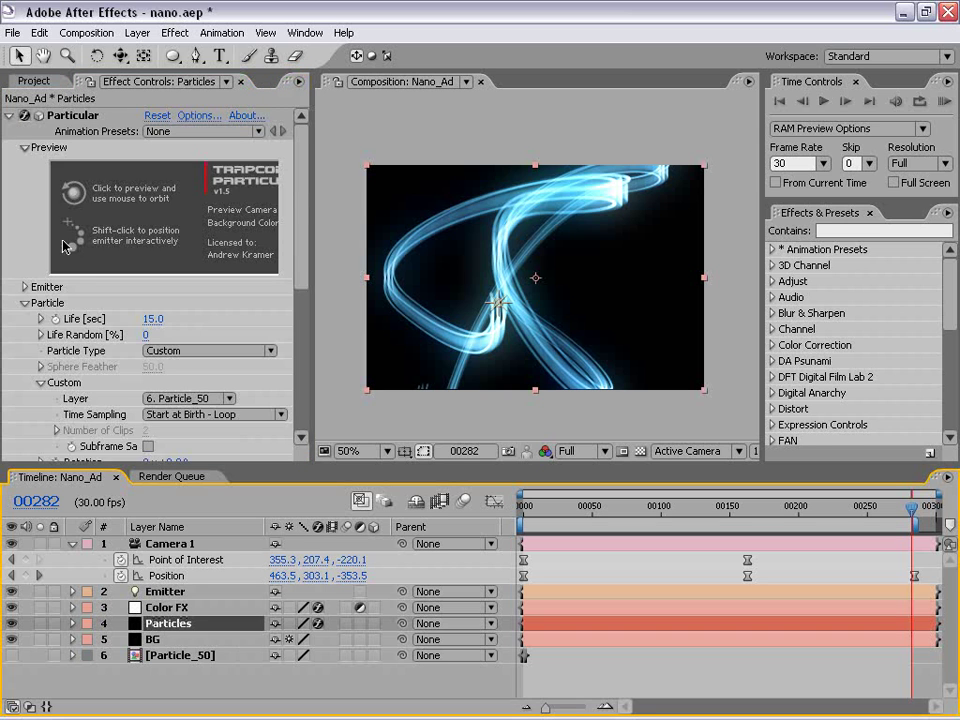
left_click_drag(298, 185, 303, 236)
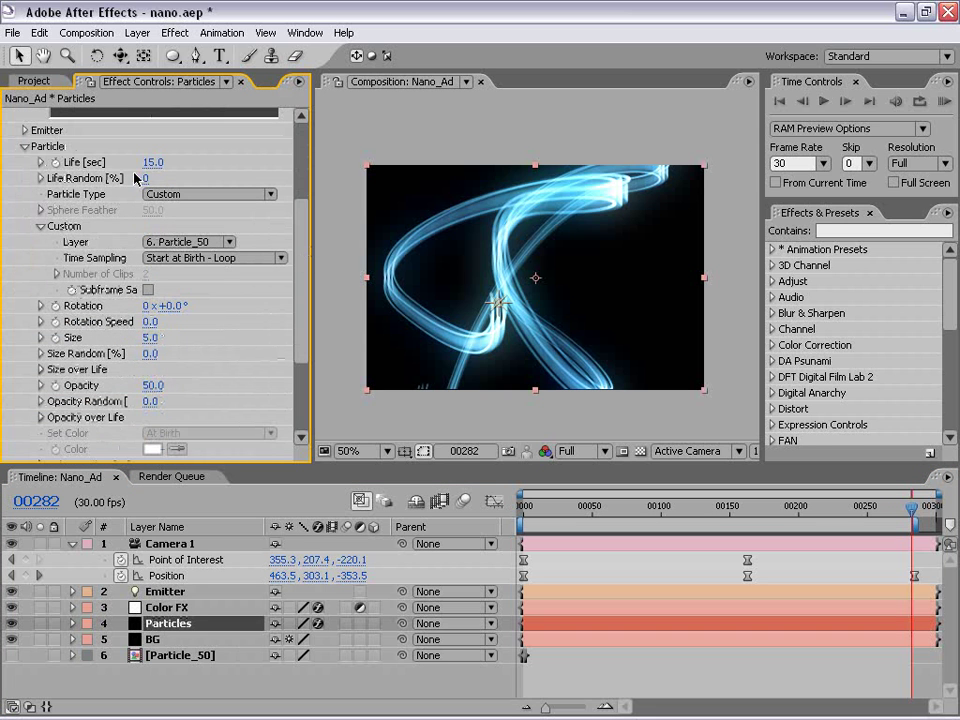
left_click(24, 130)
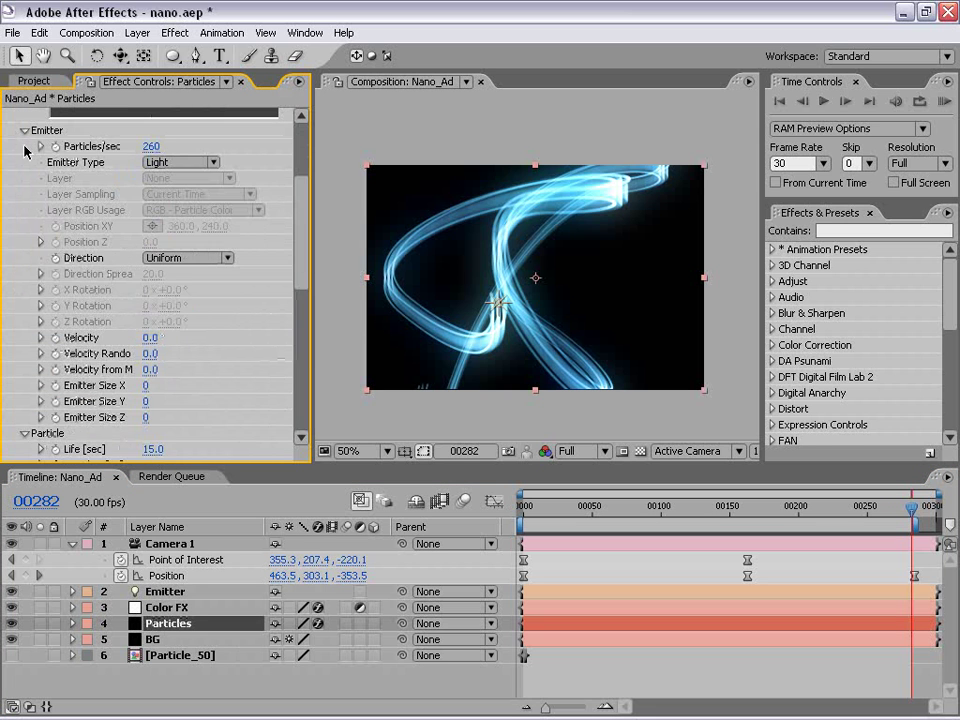
left_click(24, 433)
mouse_move(300, 231)
left_mouse_down()
mouse_move(302, 261)
mouse_move(300, 215)
left_mouse_up()
Change the Emitter's Position expression from wiggle(.5,100) to wiggle(2,100)
left_click(163, 607)
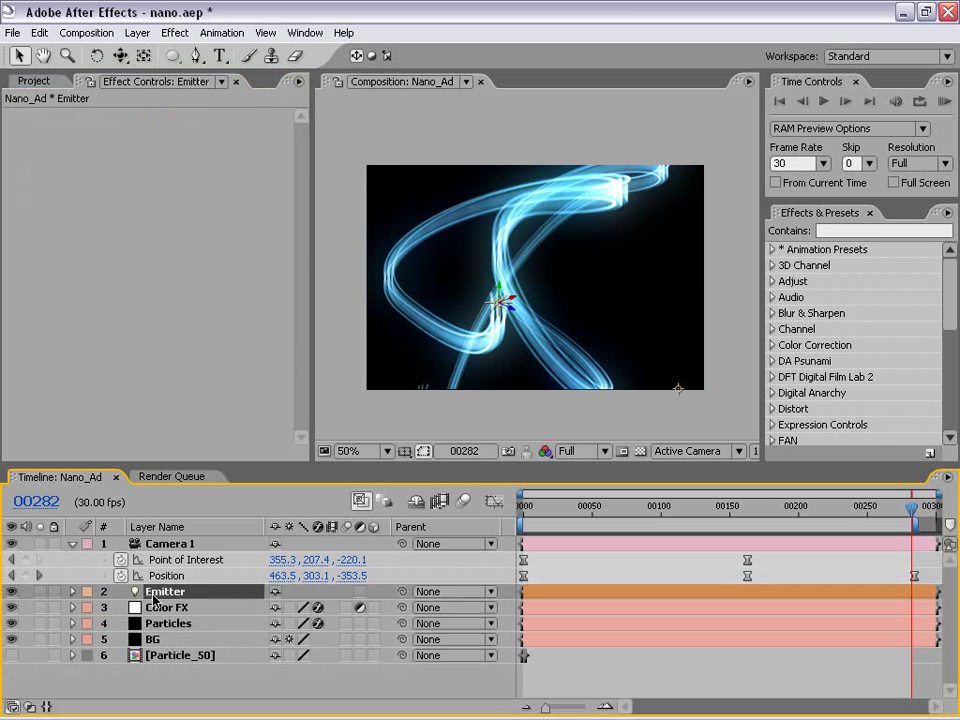
key("p")
left_click(119, 607, "alt")
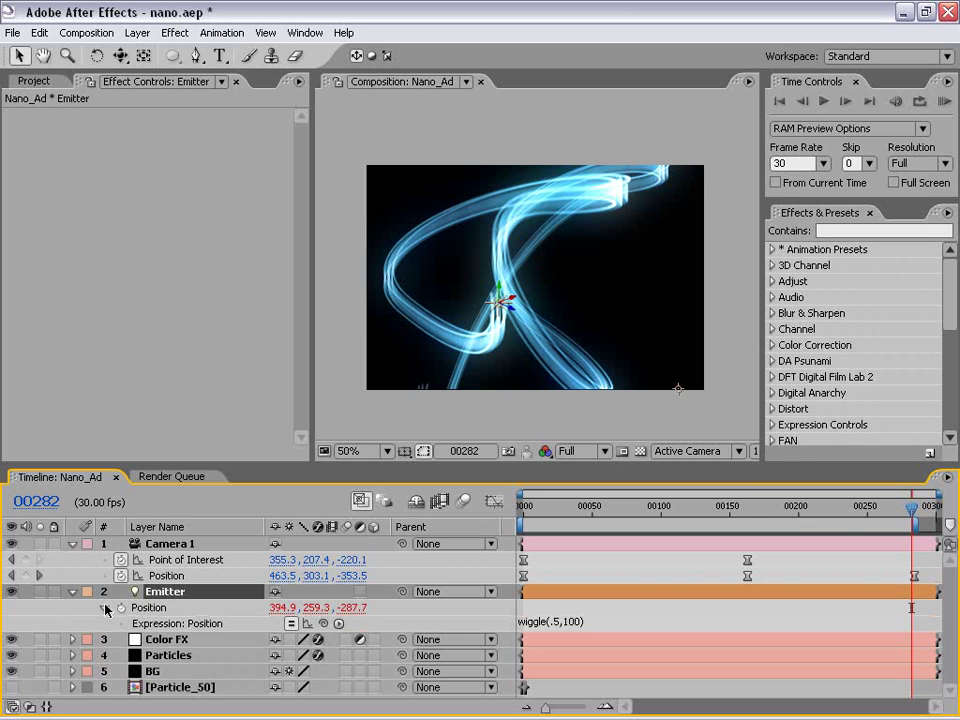
left_click(556, 622)
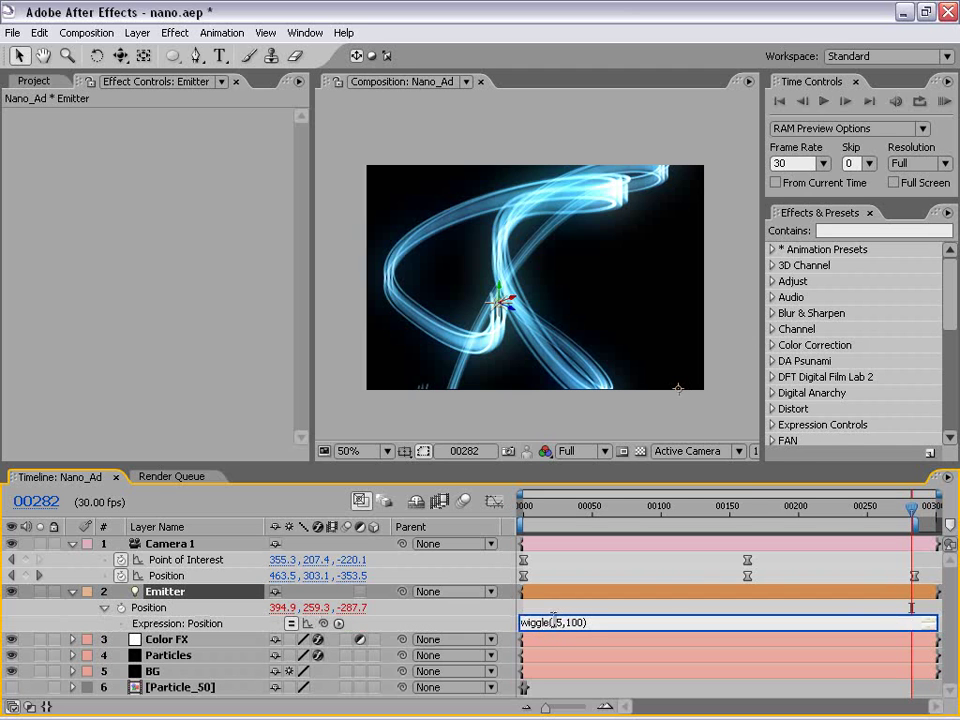
type("2")
left_click(566, 600)
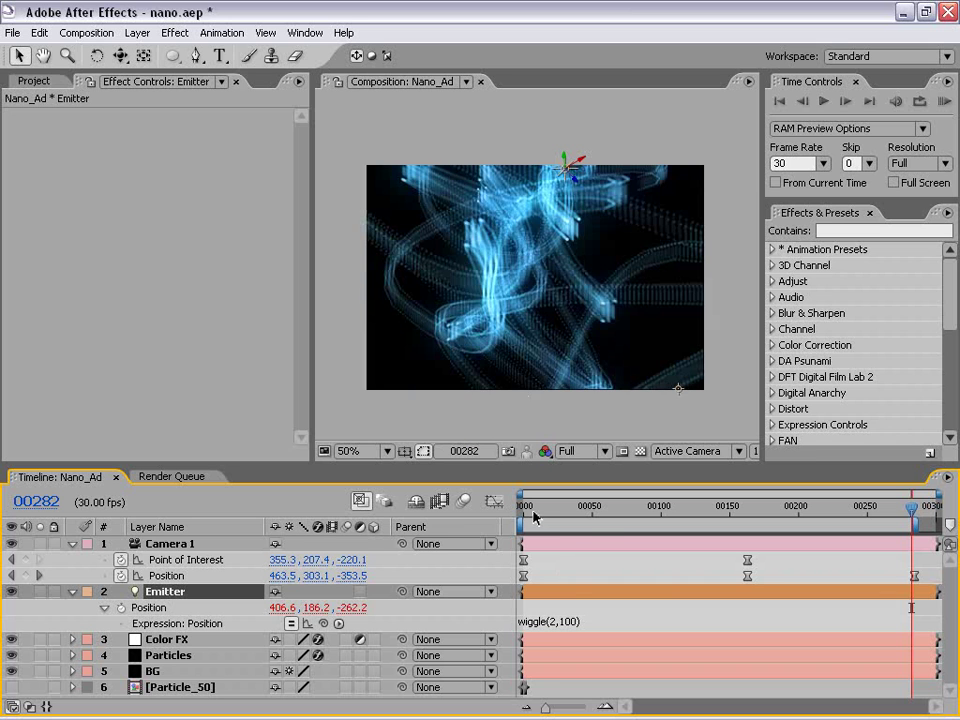
Scrub to an earlier frame and pan the viewer to check the tangled trails
left_click_drag(578, 523, 676, 512)
scroll(570, 383, "up", 2)
key("h")
left_click_drag(568, 272, 504, 313)
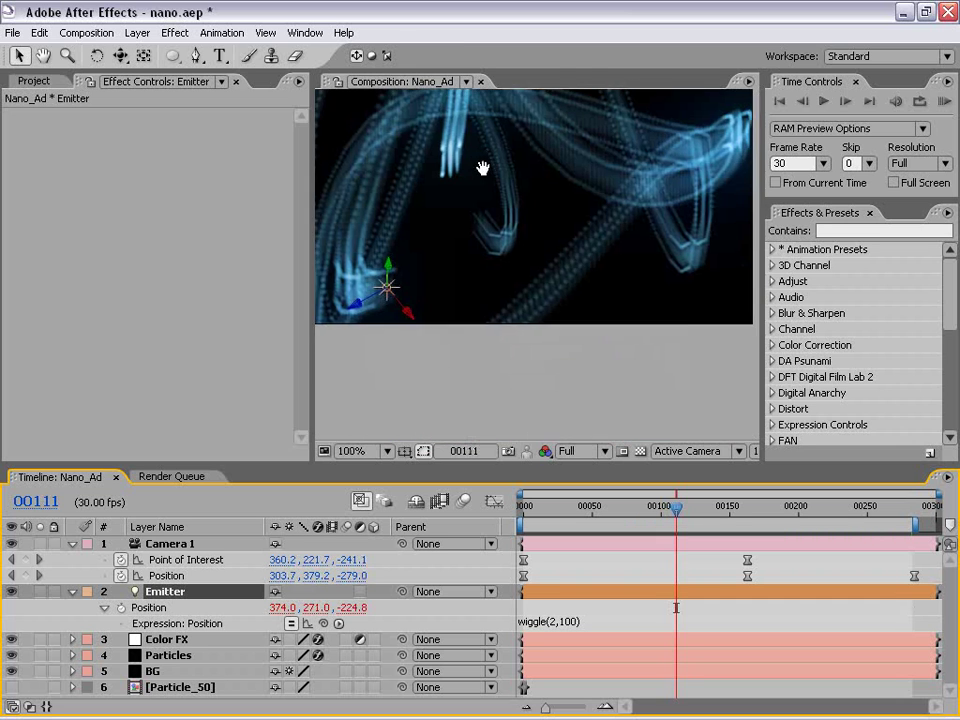
Set Particular's Emitter Particles/sec on the Particles layer to 2000
key("v")
left_click(596, 579)
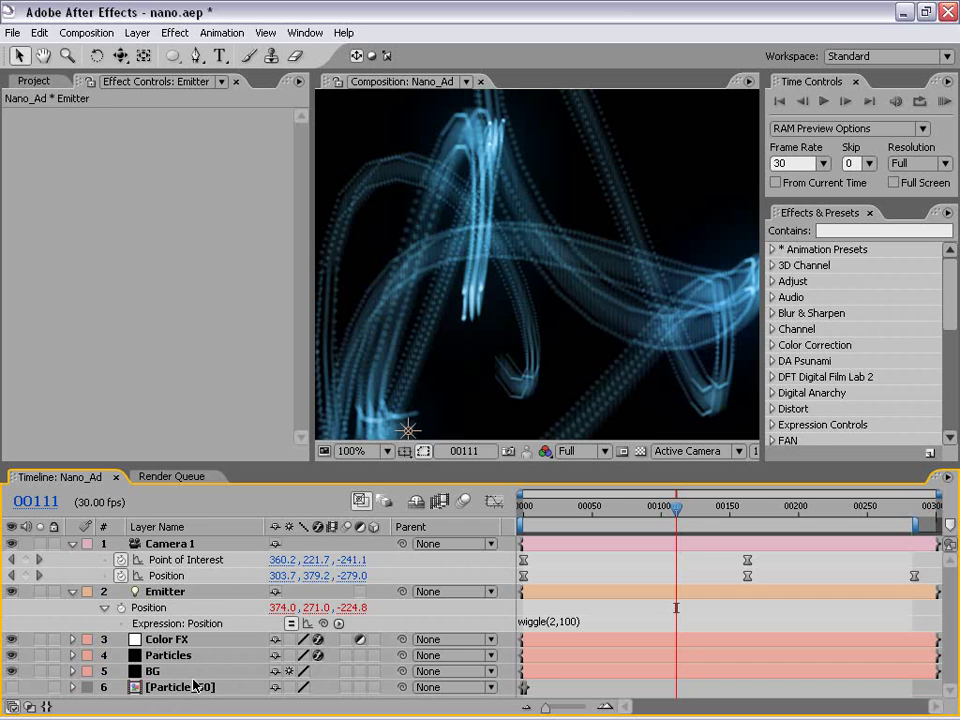
left_click(150, 655)
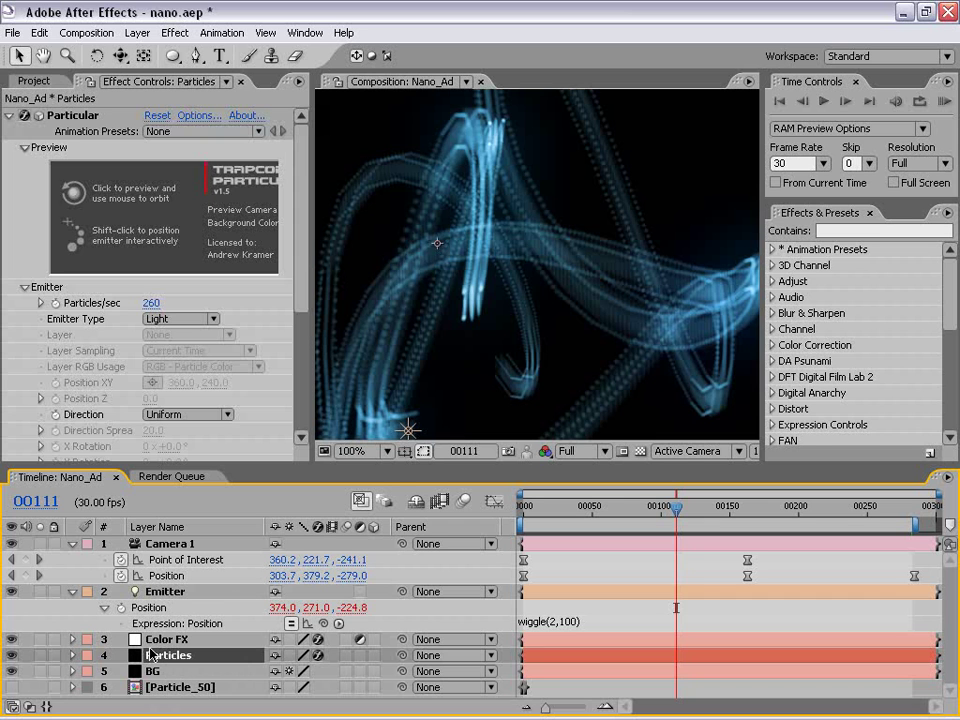
left_click(151, 302)
type("2")
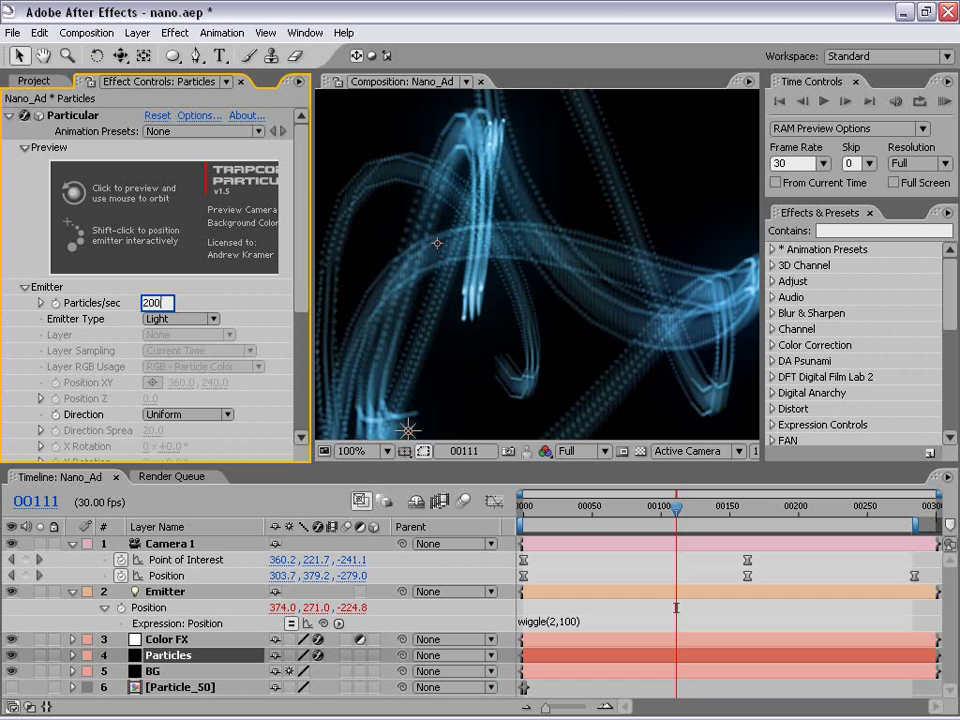
type("0")
key("Return")
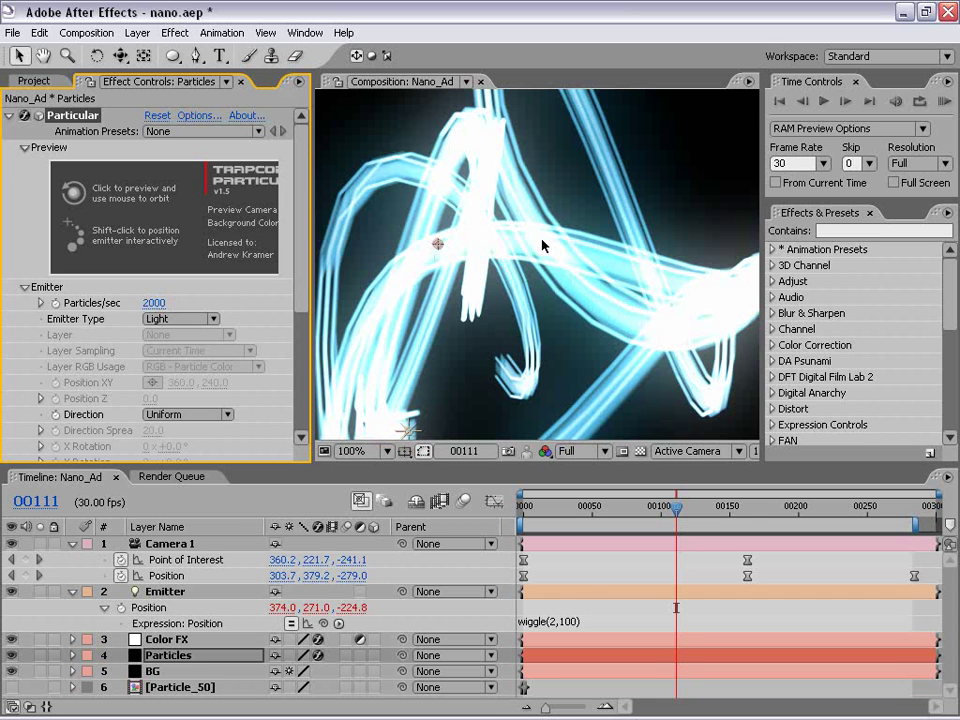
Set the particle Opacity to 20, then lower it to 15
left_click_drag(301, 247, 303, 386)
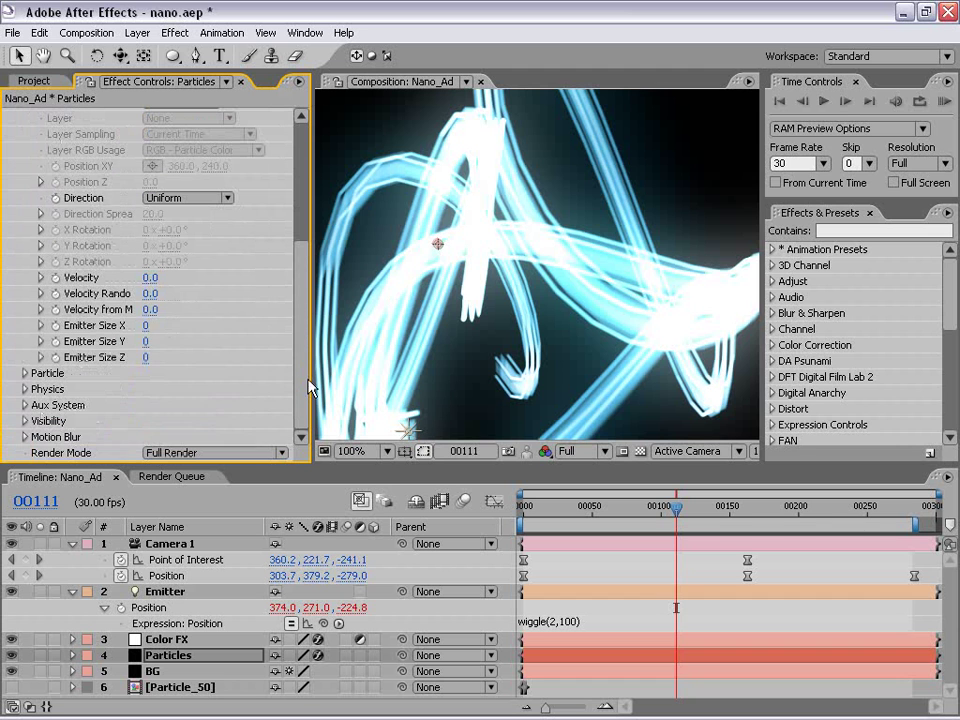
left_click(25, 373)
left_click(150, 354)
type("0")
key("Return")
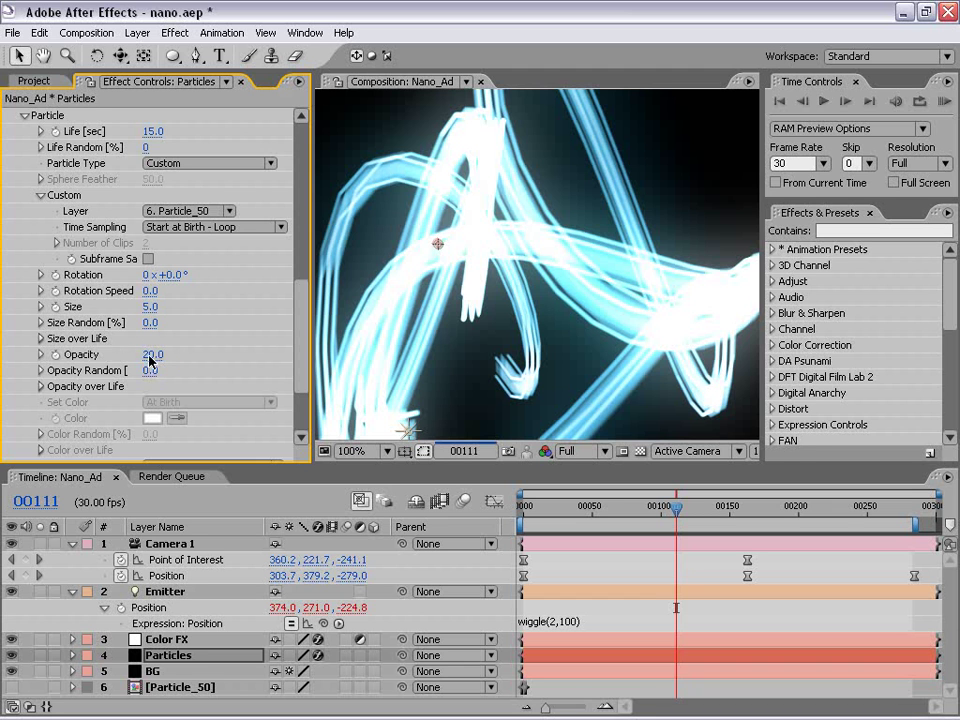
mouse_move(298, 373)
left_mouse_down()
mouse_move(285, 249)
mouse_move(284, 330)
left_mouse_up()
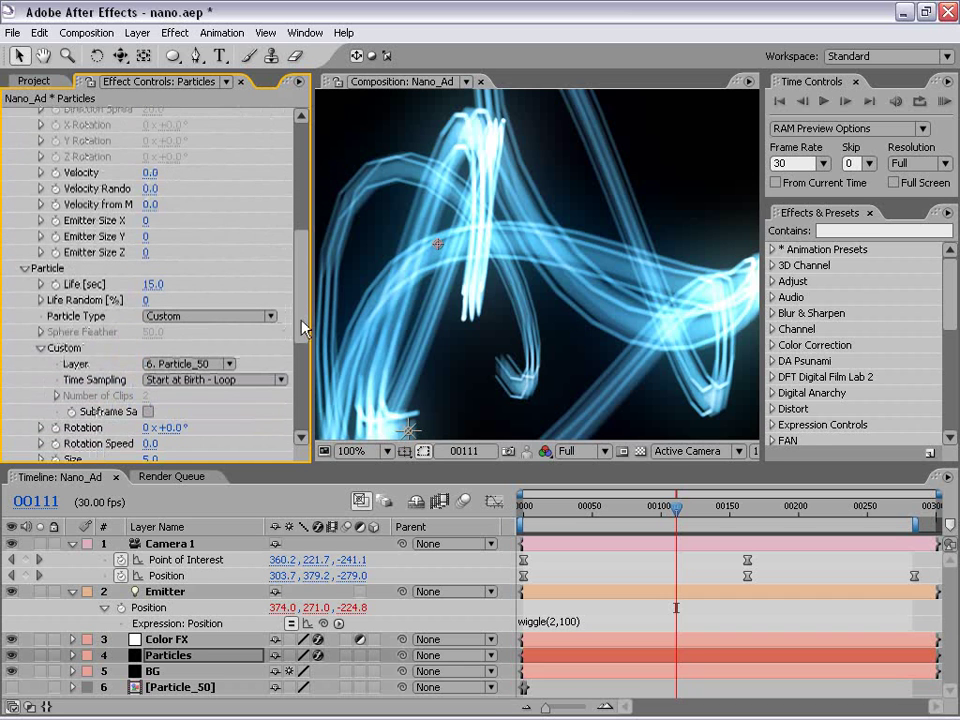
scroll(300, 332, "down", 1)
scroll(300, 334, "down", 2)
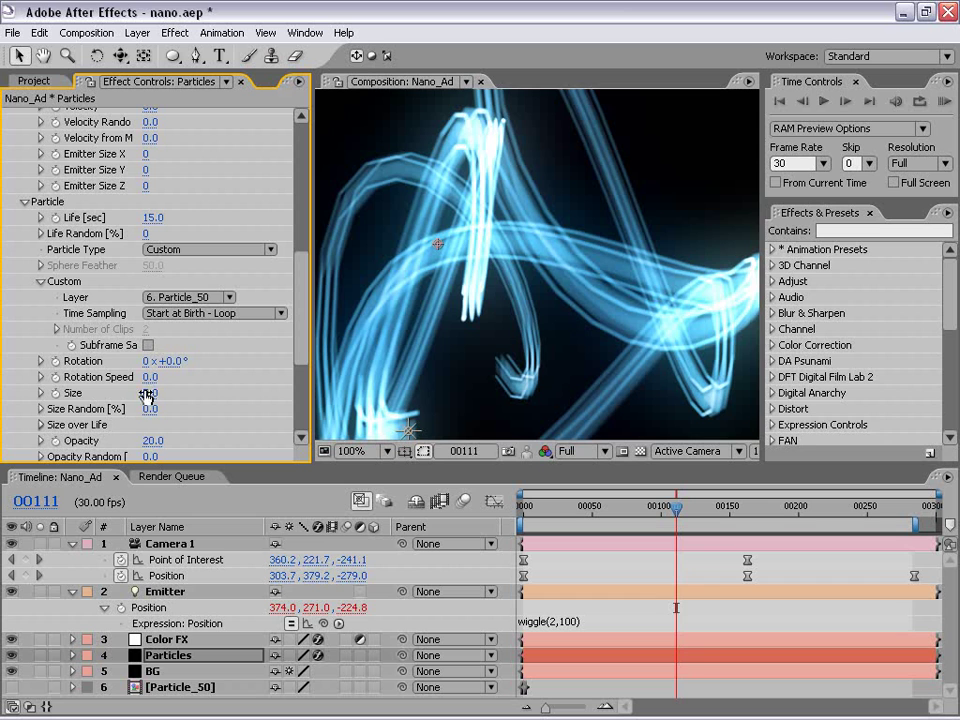
left_click(152, 440)
type("15")
key("Return")
scroll(465, 300, "down", 1)
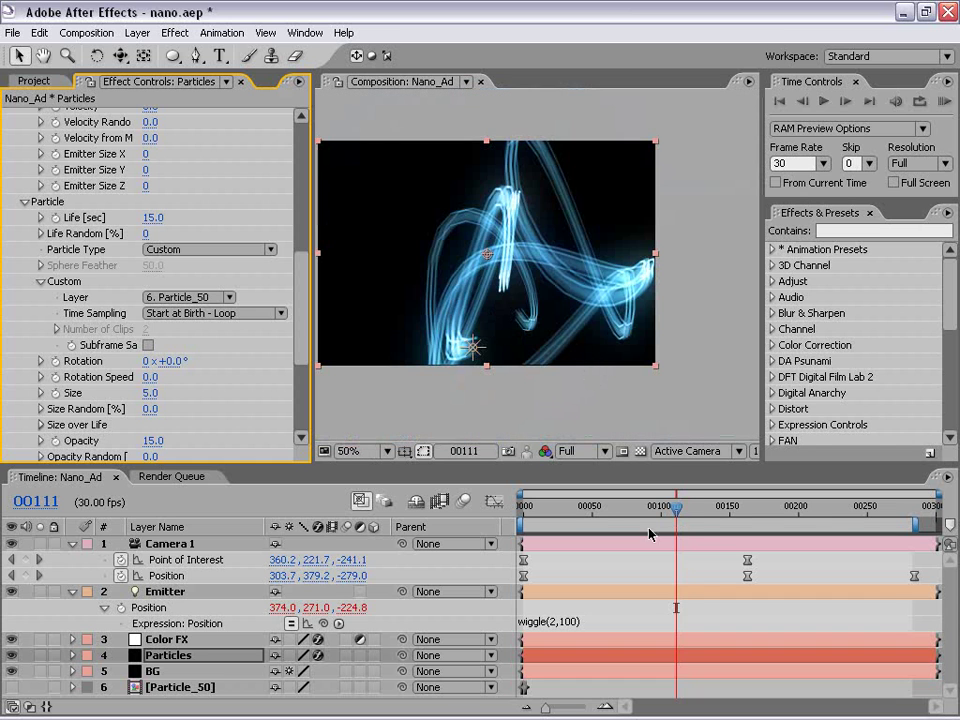
left_click_drag(643, 520, 597, 520)
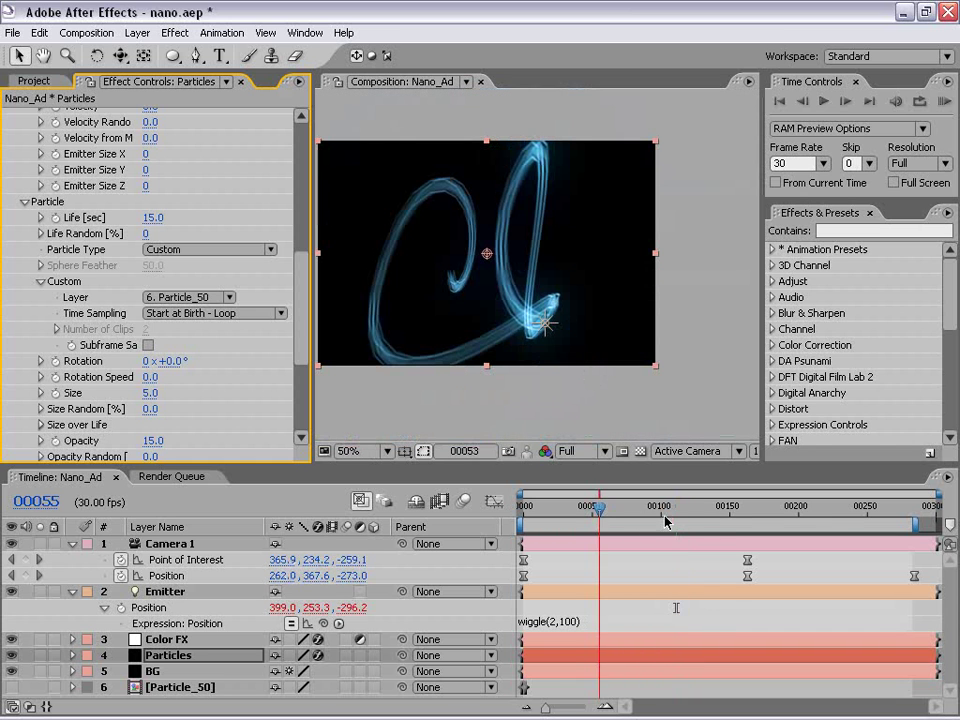
left_click(712, 522)
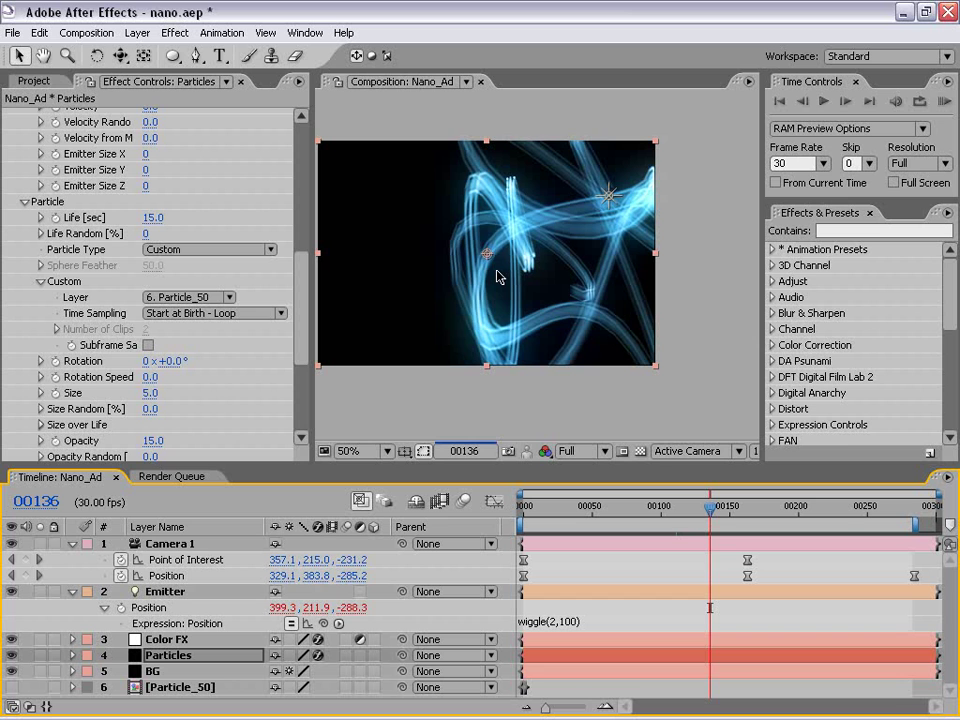
scroll(484, 253, "up", 2)
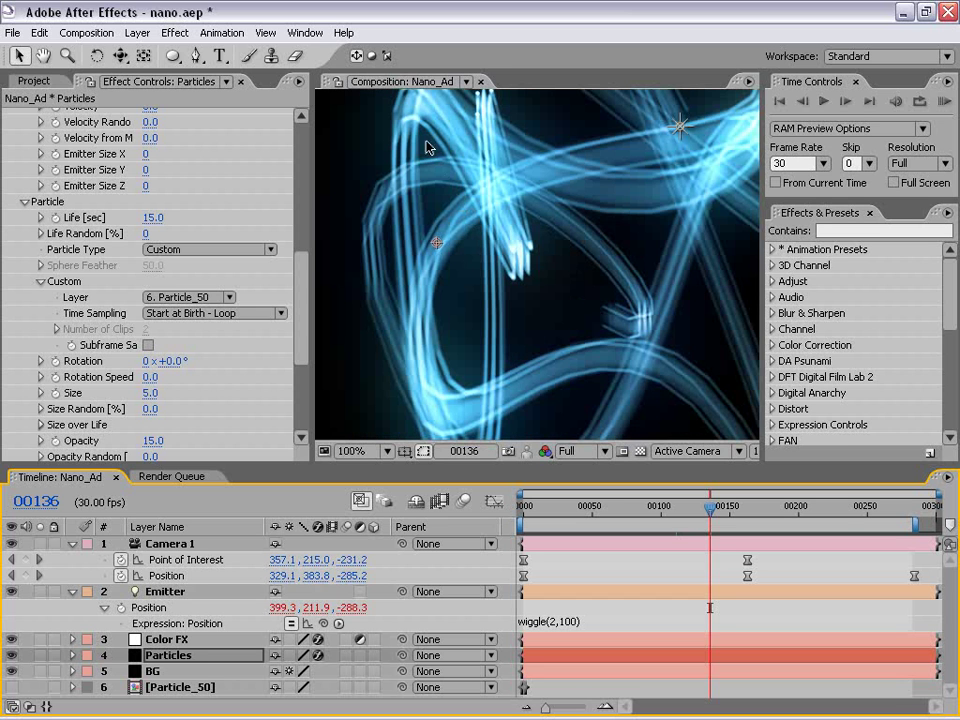
left_click_drag(440, 170, 476, 193)
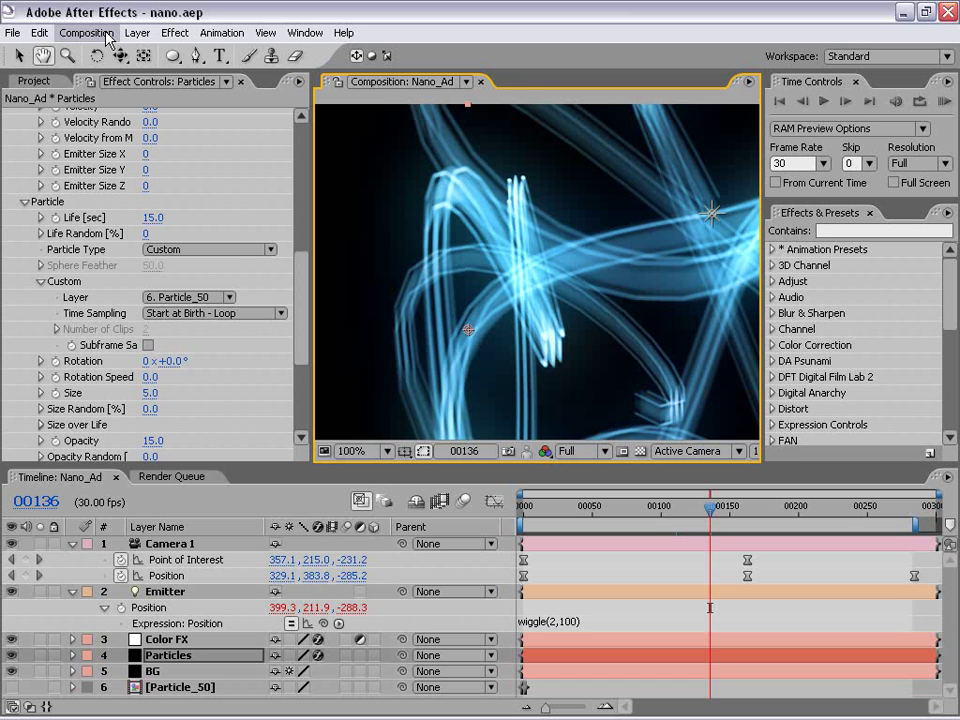
Change the Nano_Ad composition frame rate to 90 fps in Composition Settings
scroll(551, 278, "down", 1)
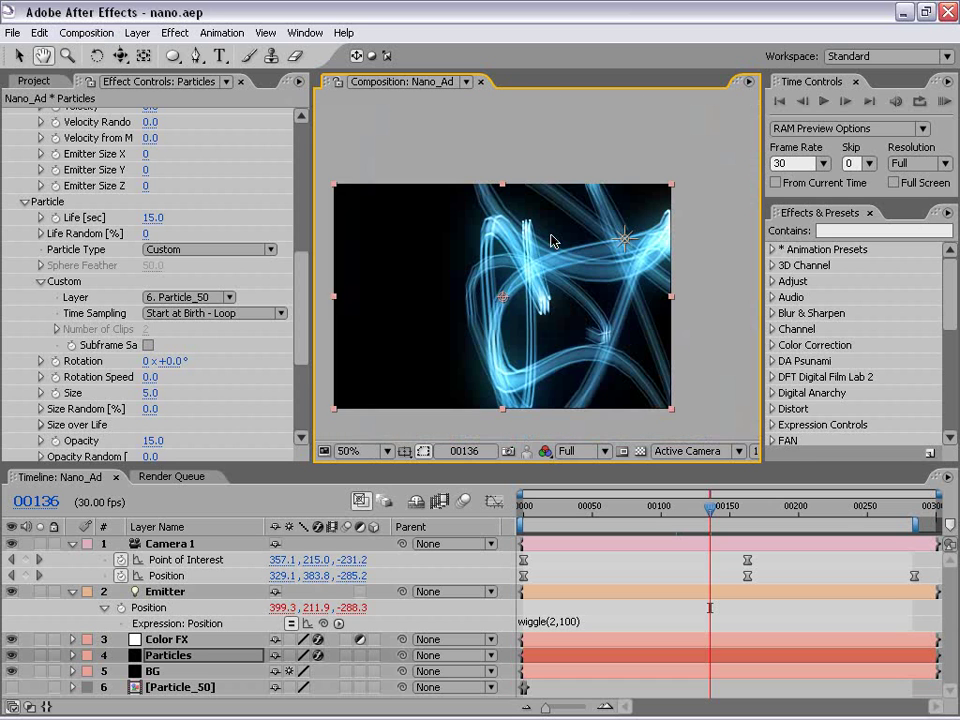
scroll(519, 257, "down", 3)
left_click(86, 32)
left_click(110, 75)
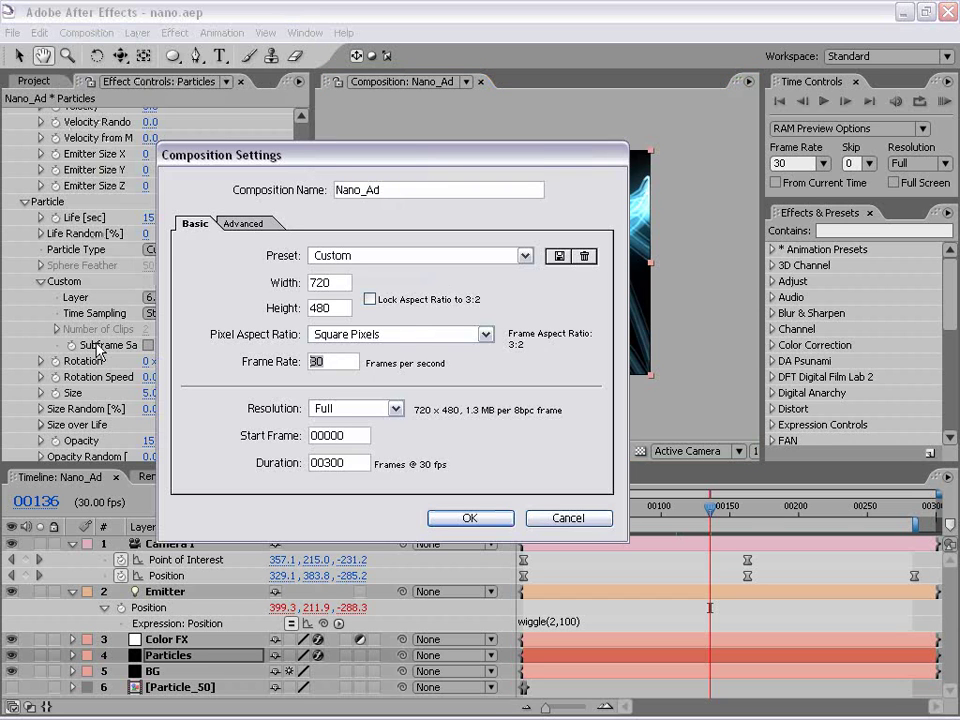
type("9")
left_click(501, 519)
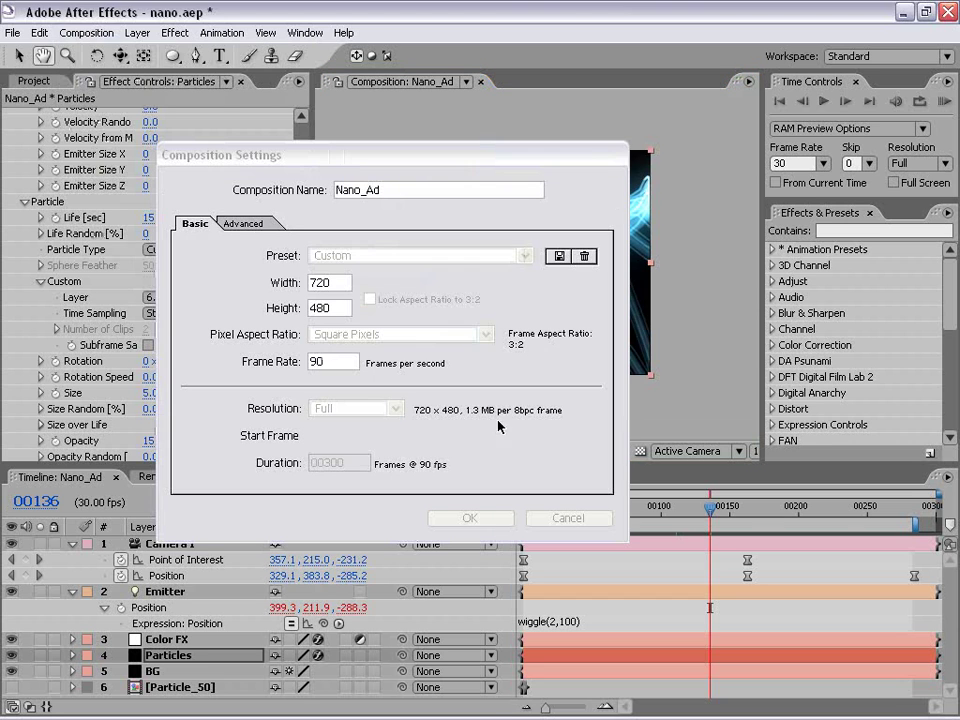
RAM-preview at a 90 fps preview rate, skipping 2 frames
left_click(793, 163)
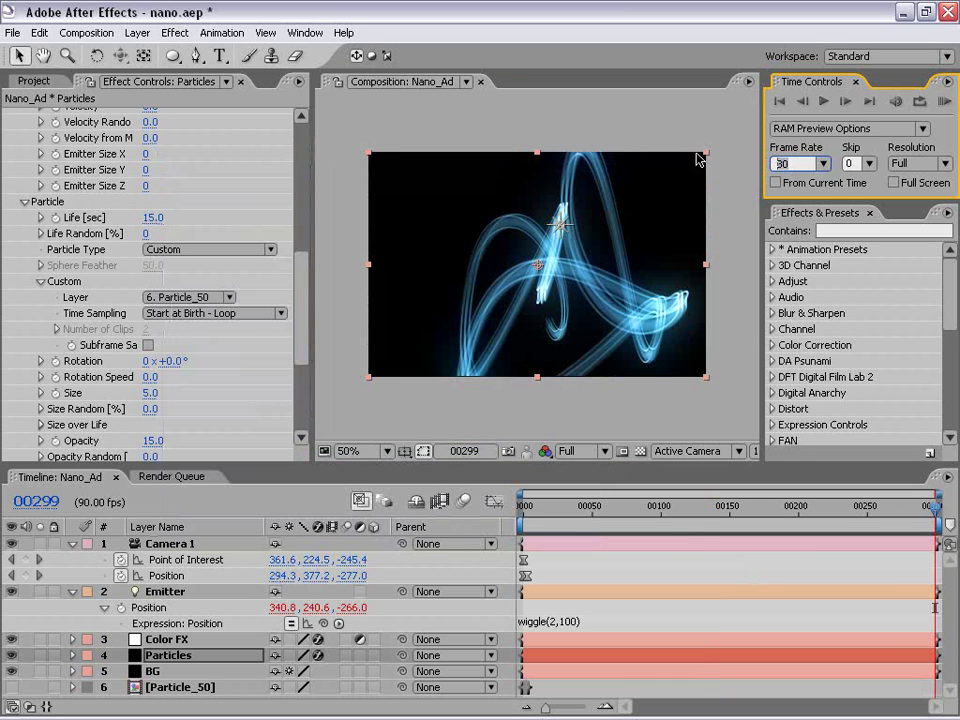
type("90")
key("Tab")
type("2")
key("KP_0")
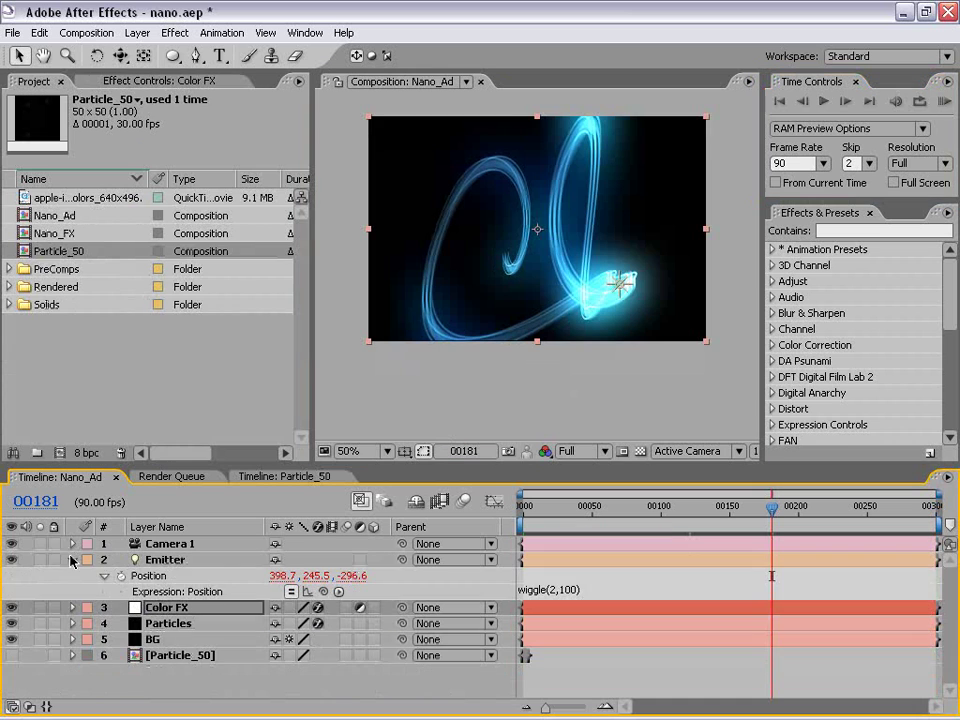
Scrub the Color FX Hue/Saturation Colorize Hue to +170° to recolor the glow
left_click(72, 559)
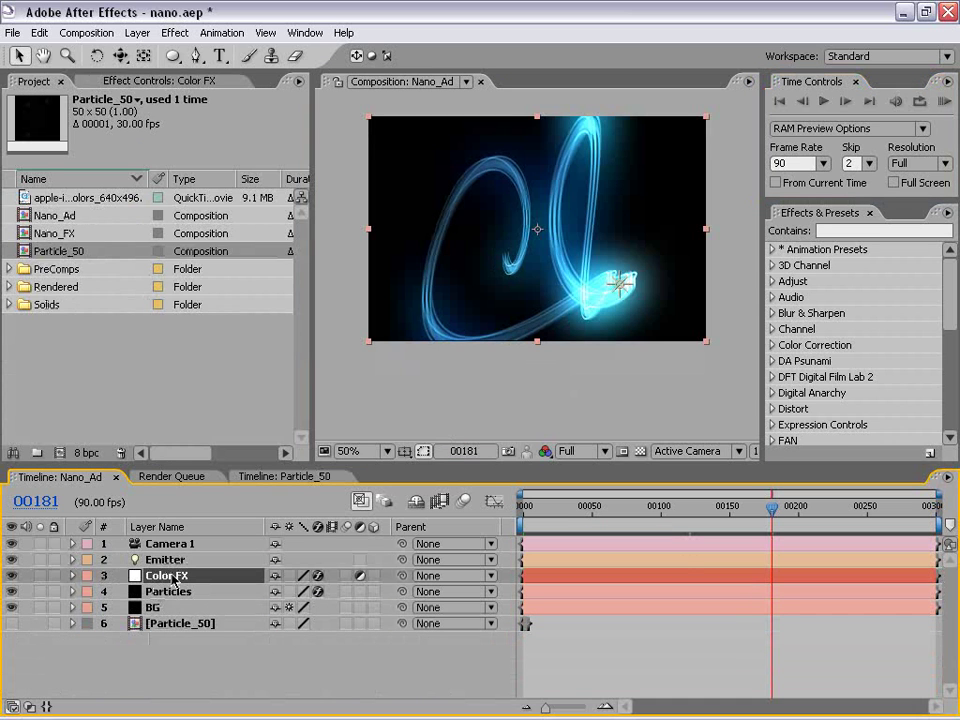
left_click(100, 81)
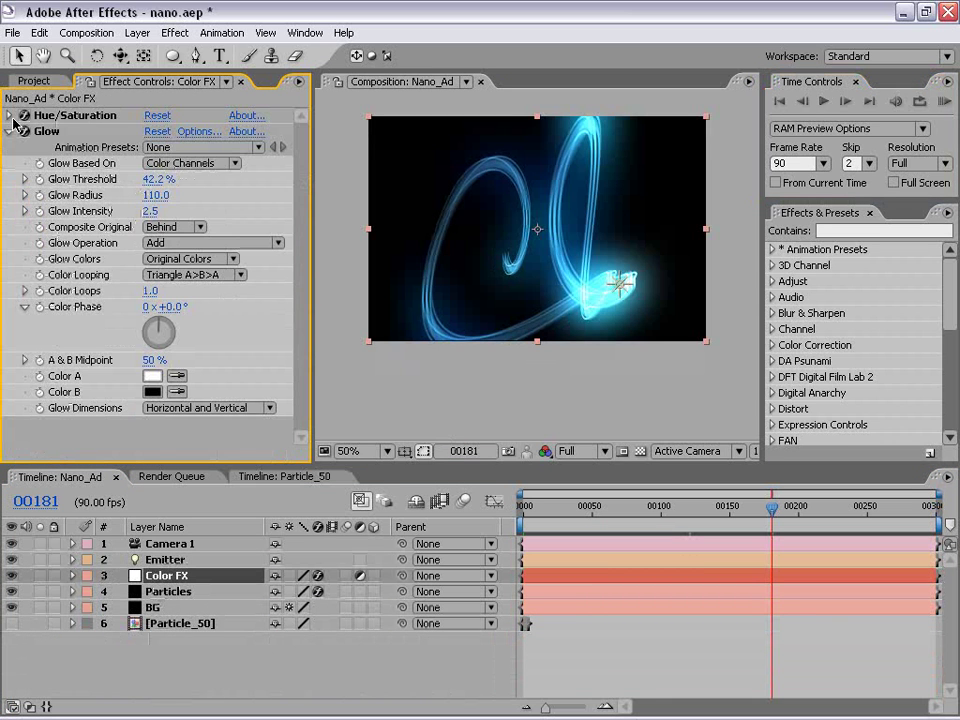
left_click(8, 115)
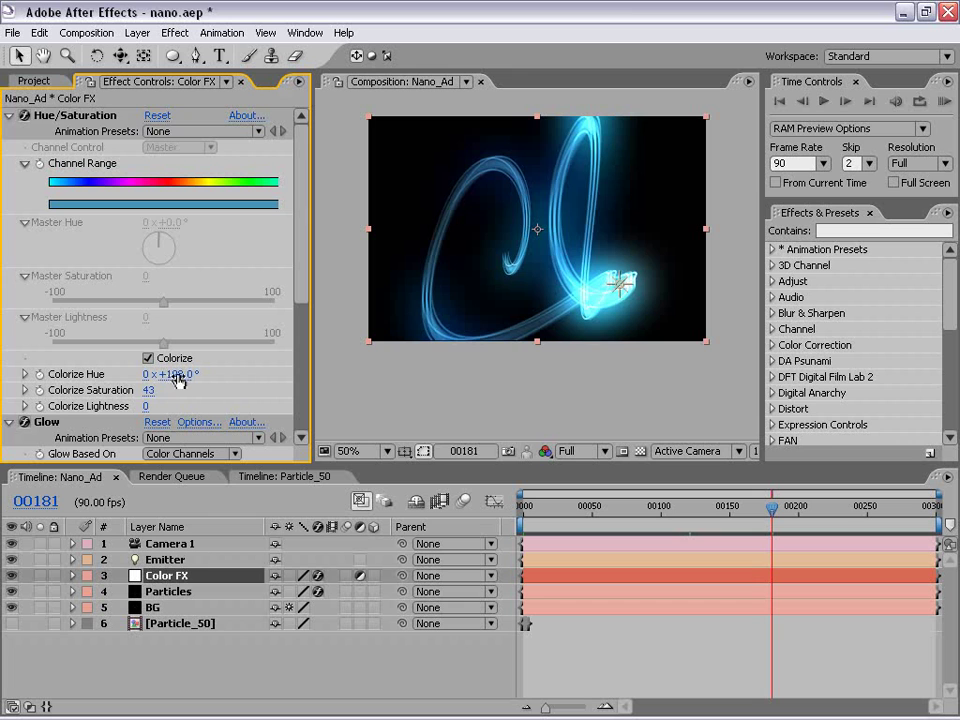
left_click_drag(175, 373, 5, 363)
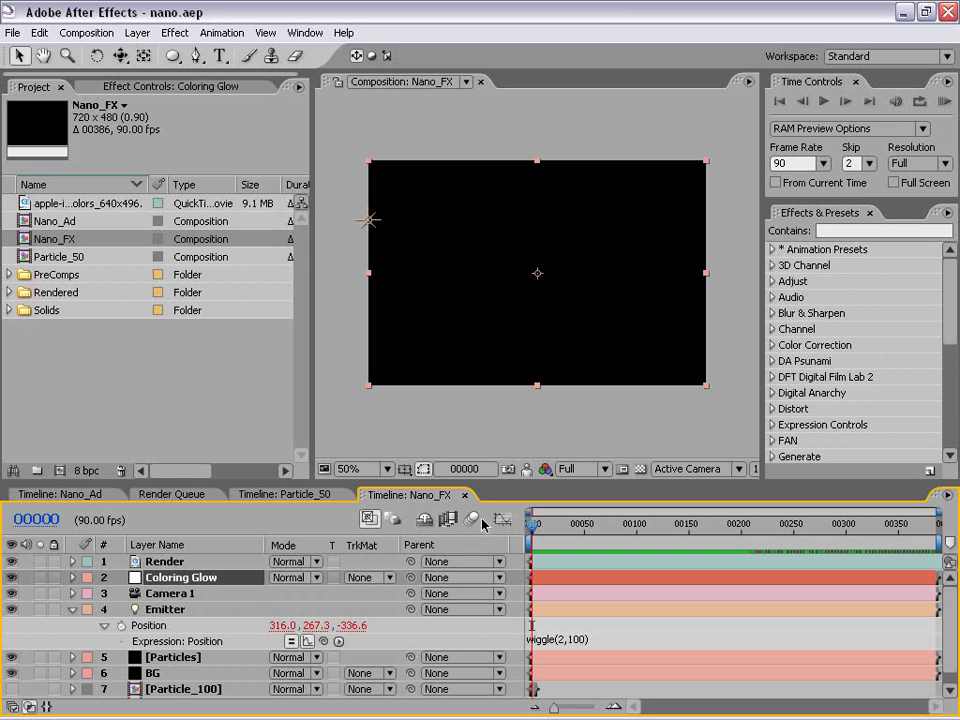
Play back Nano_FX with Spacebar to view the orange glowing light streaks
key("space")
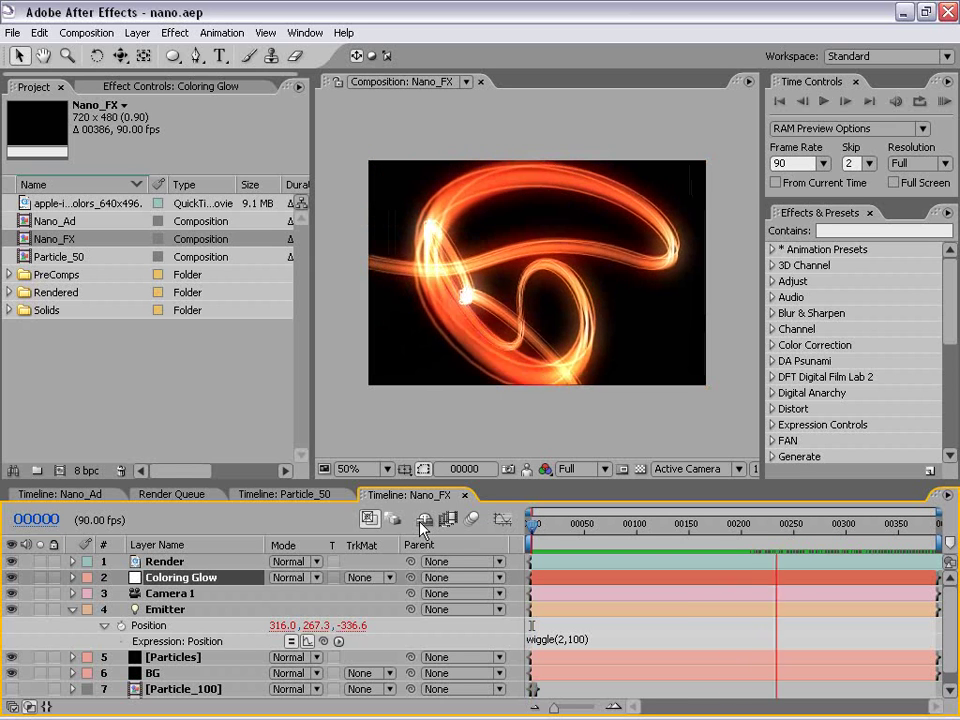